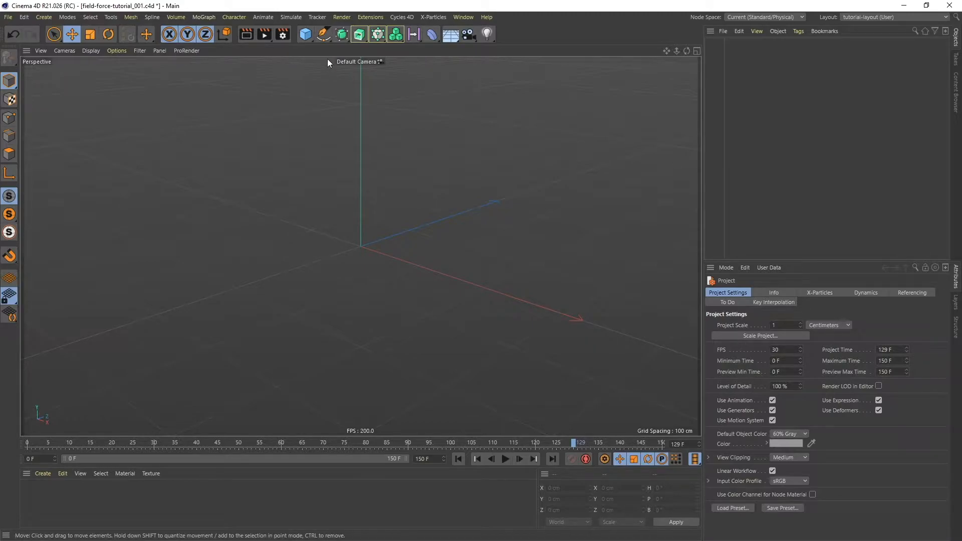
Add a Text spline to the scene and set its text to "C4D"
{"action": "left_click", "coordinate": [320, 35]}
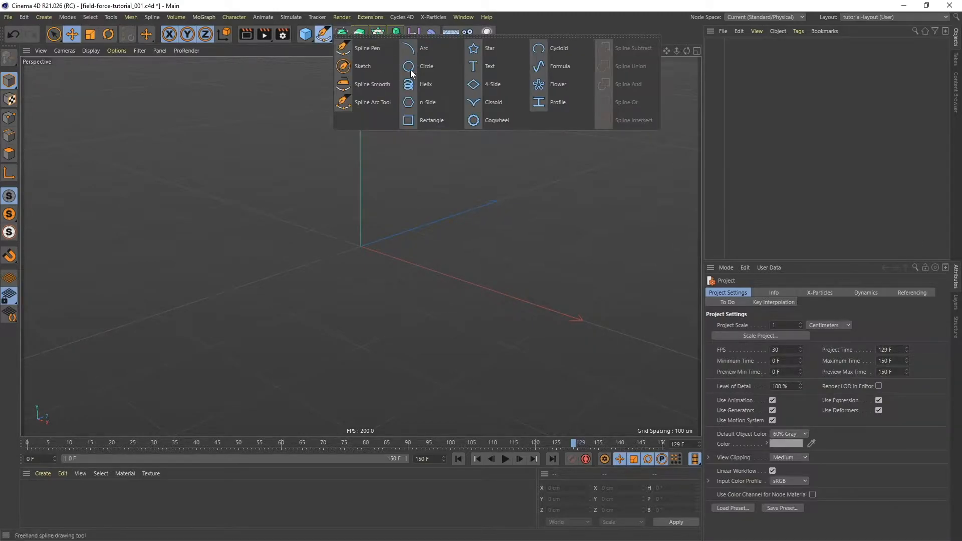
{"action": "left_click", "coordinate": [504, 65]}
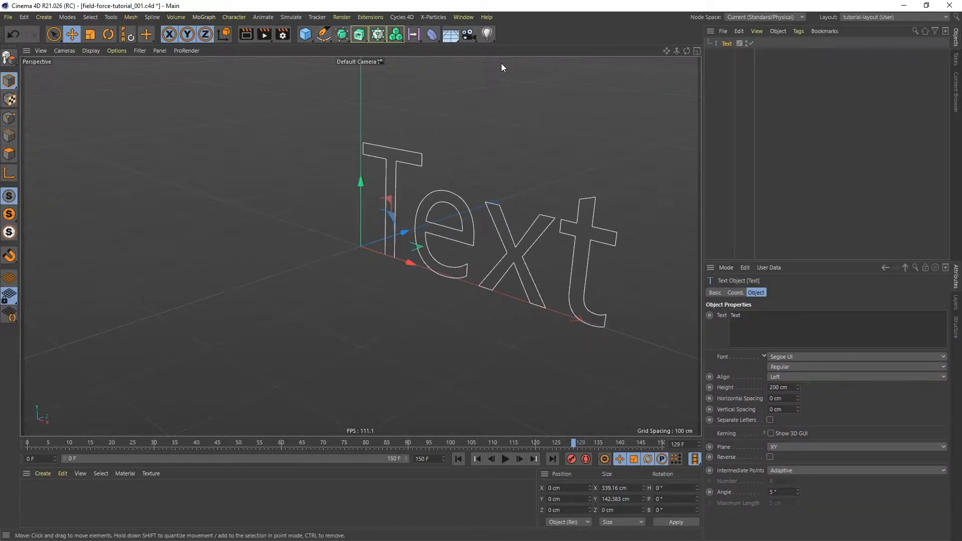
{"action": "left_click", "coordinate": [767, 320]}
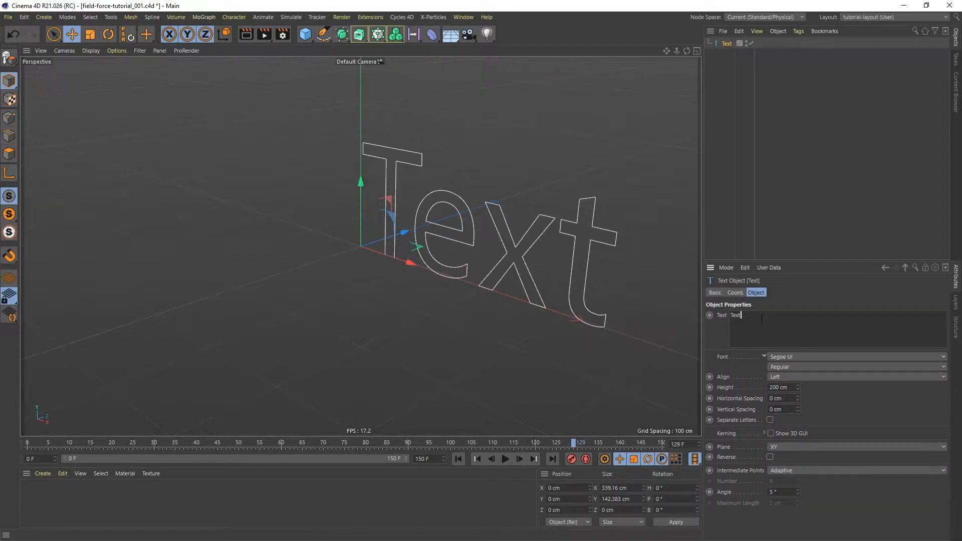
{"action": "type", "text": "C"}
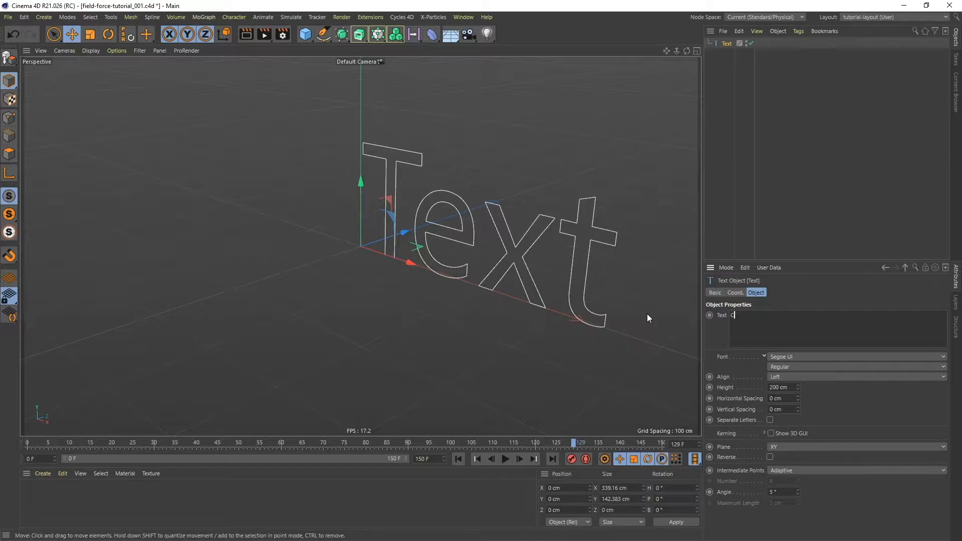
{"action": "type", "text": "4D"}
{"action": "left_click", "coordinate": [715, 331]}
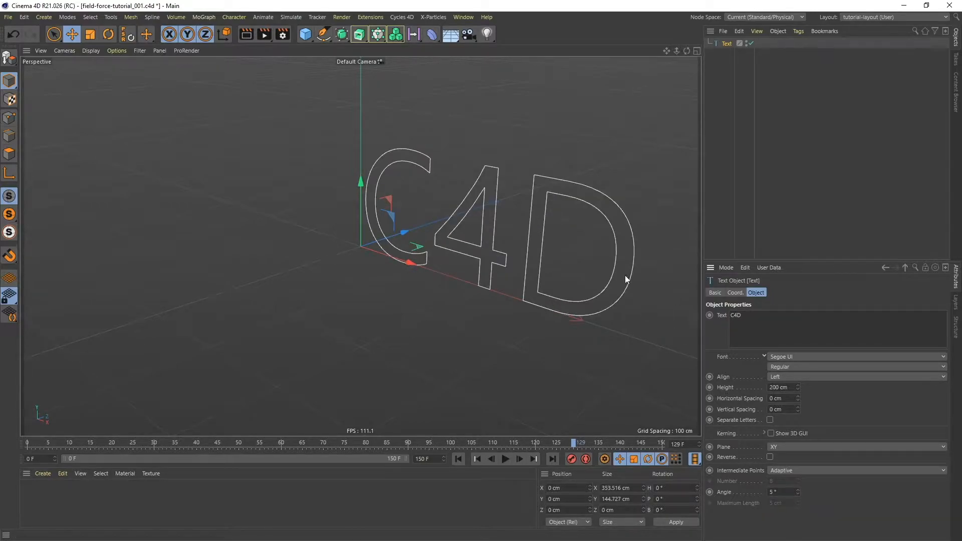
Change the text spline's font to Korolev Condensed Heavy
{"action": "middle_click_drag", "start_coordinate": [522, 194], "coordinate": [410, 188], "text": "alt"}
{"action": "left_click_drag", "start_coordinate": [327, 221], "coordinate": [396, 191], "text": "alt"}
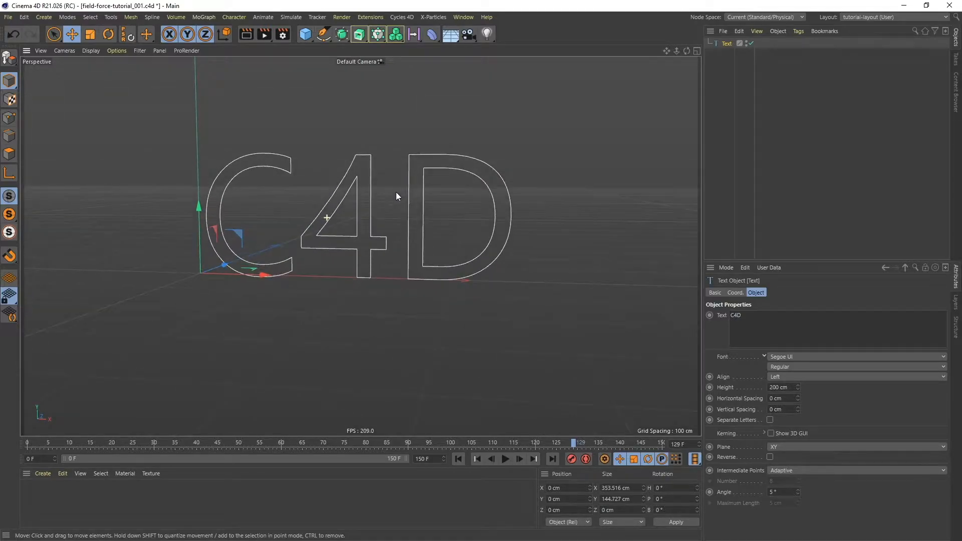
{"action": "left_click", "coordinate": [811, 356]}
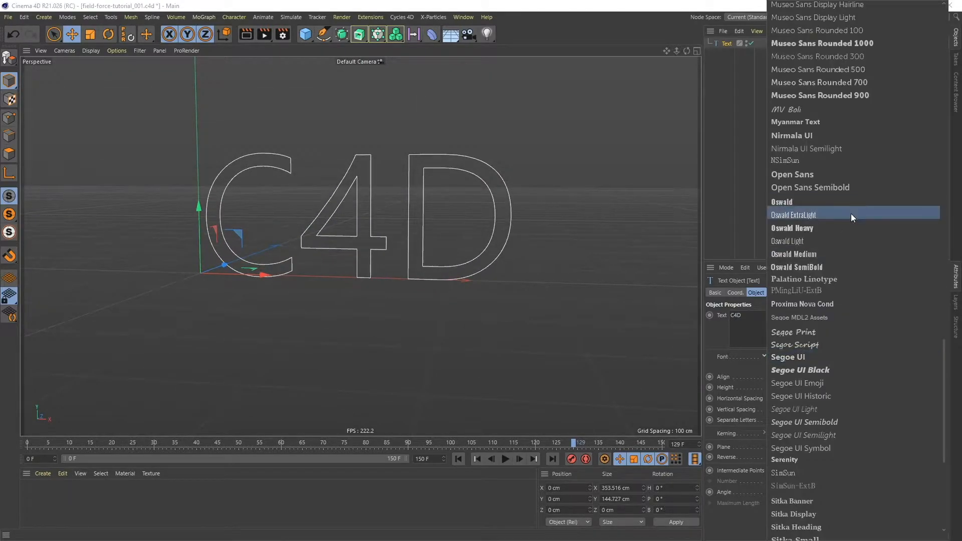
{"action": "scroll", "coordinate": [851, 215], "scroll_direction": "up", "scroll_amount": 15}
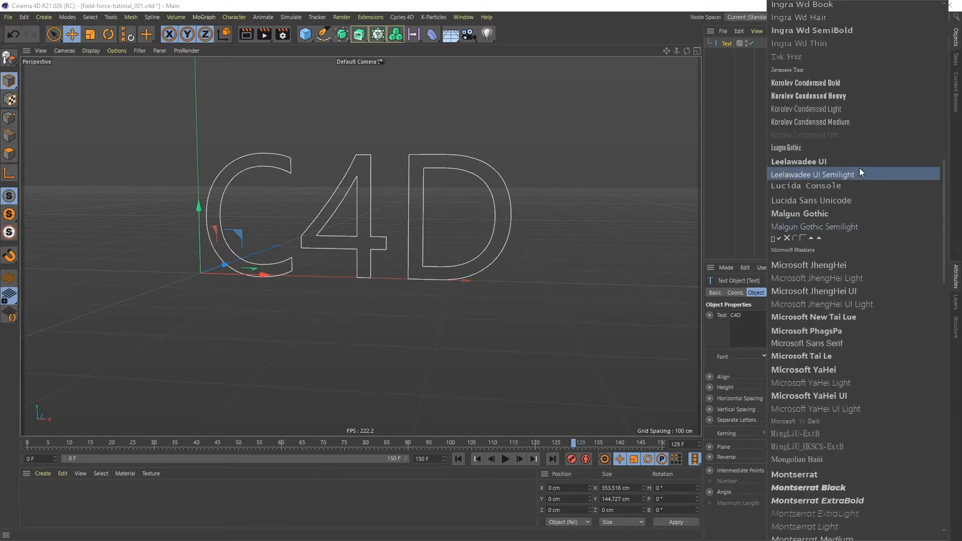
{"action": "left_click", "coordinate": [824, 96]}
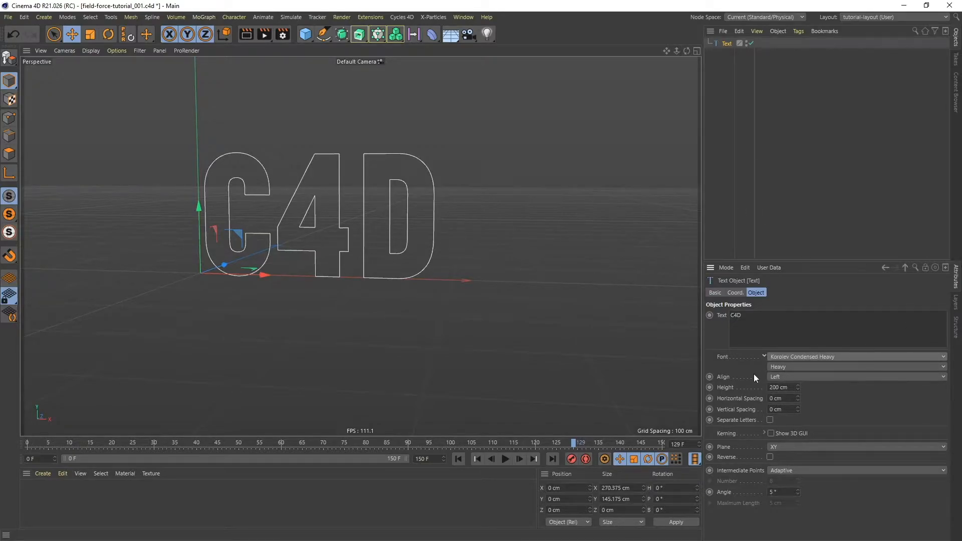
Set the text spline's alignment to Middle and its horizontal spacing to 10 cm
{"action": "left_click", "coordinate": [793, 376]}
{"action": "left_click", "coordinate": [786, 397]}
{"action": "middle_click_drag", "start_coordinate": [353, 231], "coordinate": [530, 252], "text": "alt"}
{"action": "right_click_drag", "start_coordinate": [431, 237], "coordinate": [456, 206], "text": "alt"}
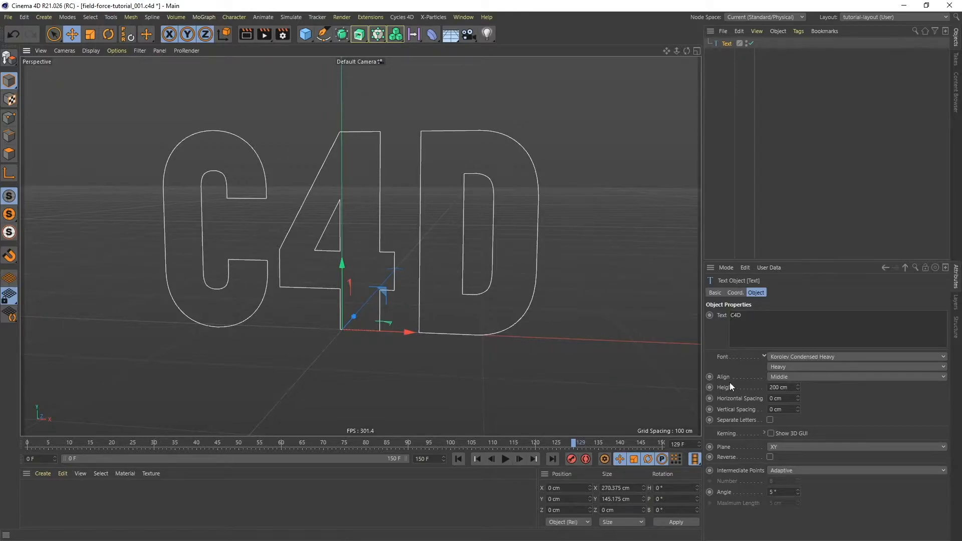
{"action": "double_click", "coordinate": [785, 398]}
{"action": "type", "text": "10"}
{"action": "key", "text": "Return"}
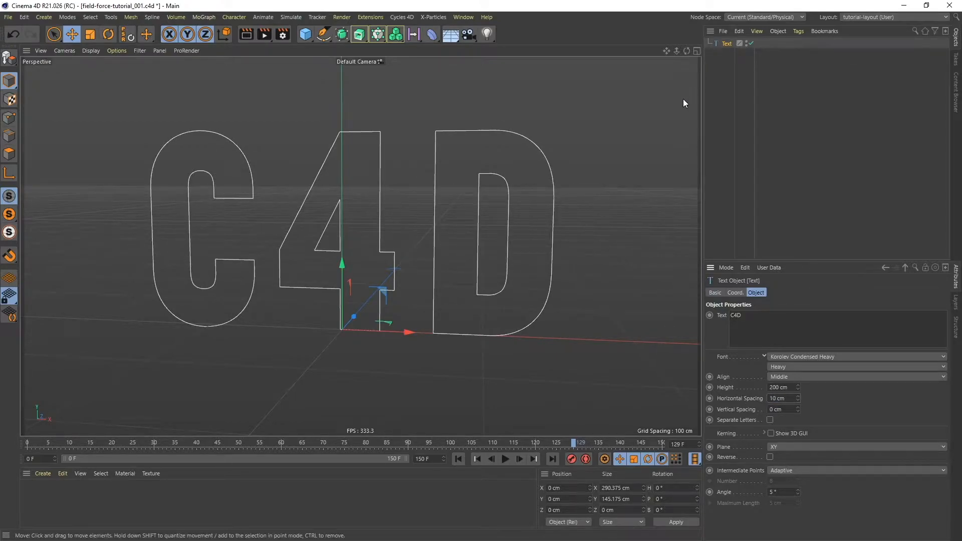
Put the text spline inside an Extrude object and set its Z movement to 300 cm
{"action": "left_click_drag", "start_coordinate": [357, 36], "coordinate": [408, 52]}
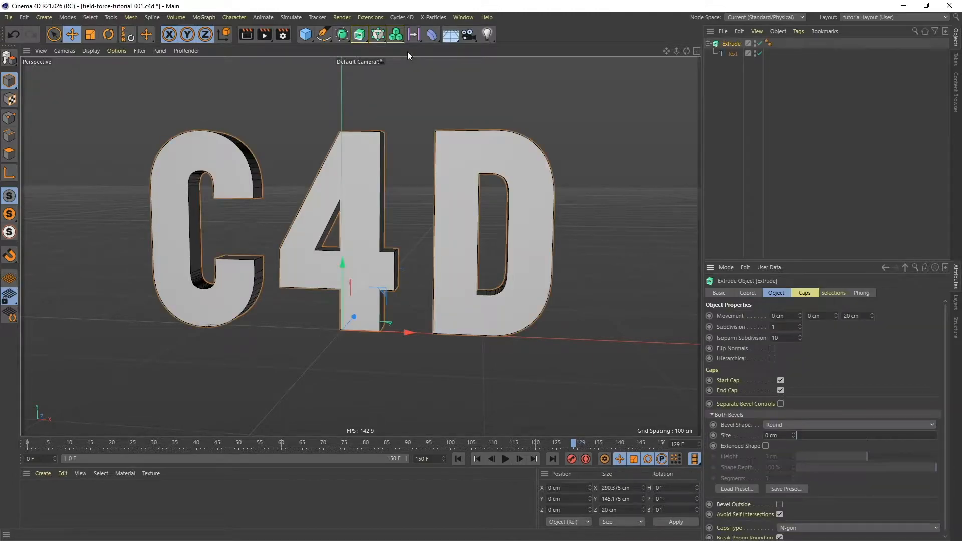
{"action": "left_click_drag", "start_coordinate": [444, 224], "coordinate": [442, 223], "text": "alt"}
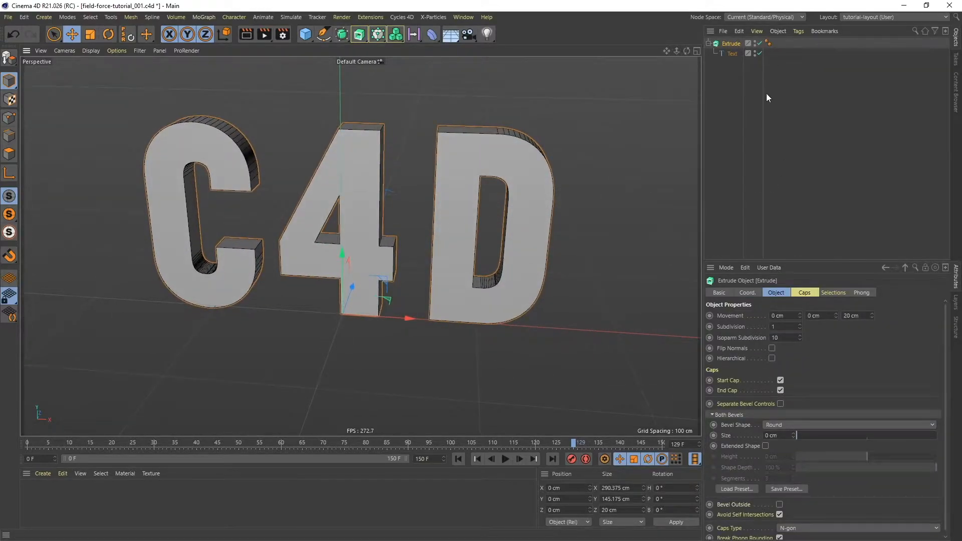
{"action": "double_click", "coordinate": [852, 316]}
{"action": "type", "text": "300"}
{"action": "key", "text": "Return"}
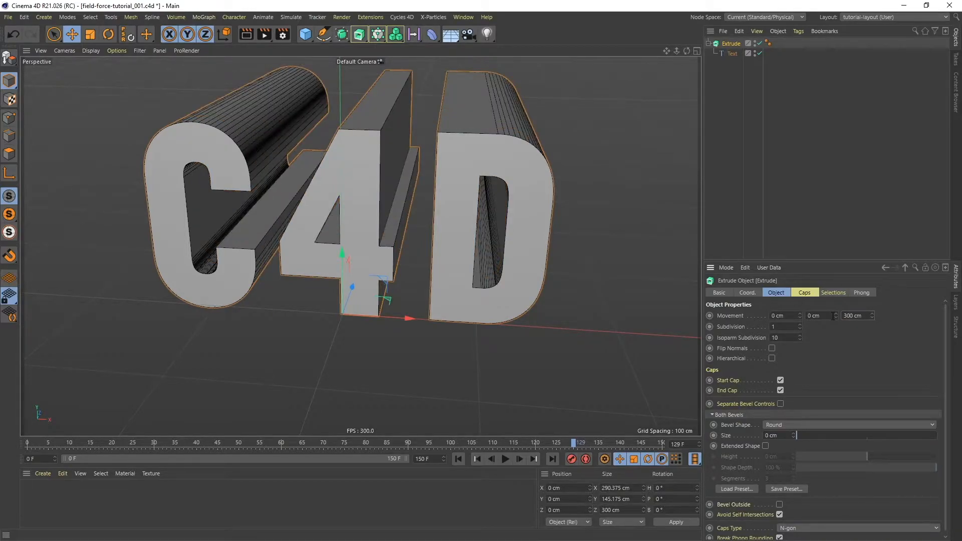
Give the extruded text's caps a round bevel with a size of 2 cm
{"action": "left_click_drag", "start_coordinate": [443, 197], "coordinate": [424, 176], "text": "alt"}
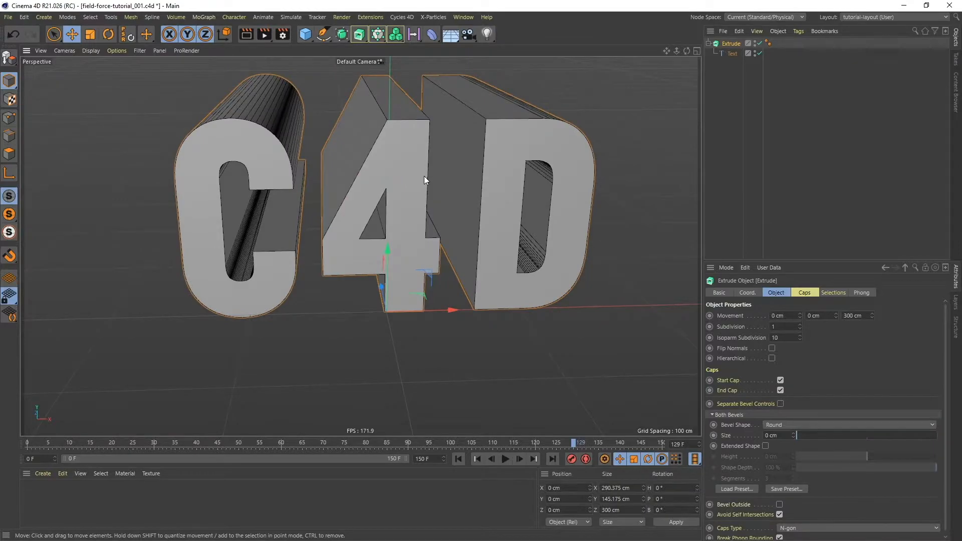
{"action": "left_click", "coordinate": [804, 292]}
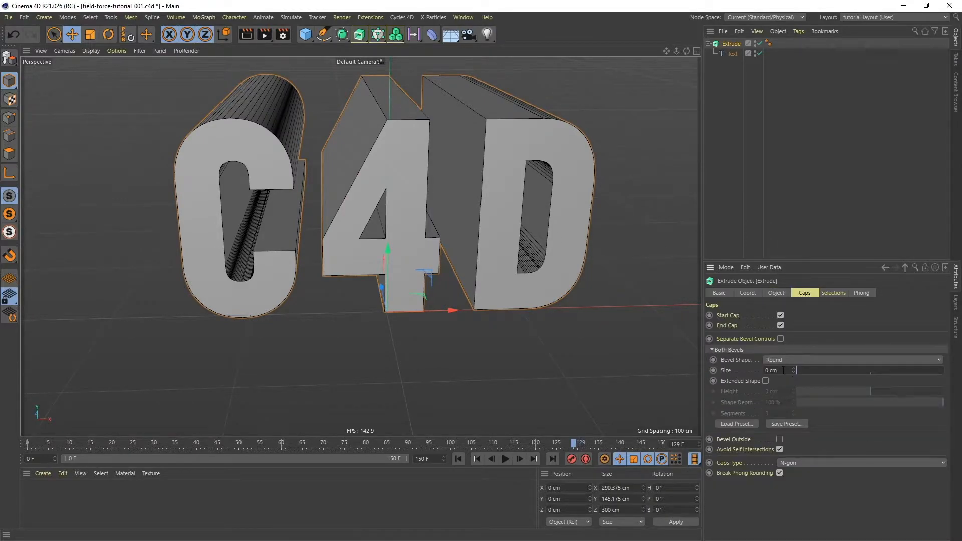
{"action": "left_click_drag", "start_coordinate": [784, 371], "coordinate": [746, 371]}
{"action": "type", "text": "2"}
{"action": "key", "text": "Return"}
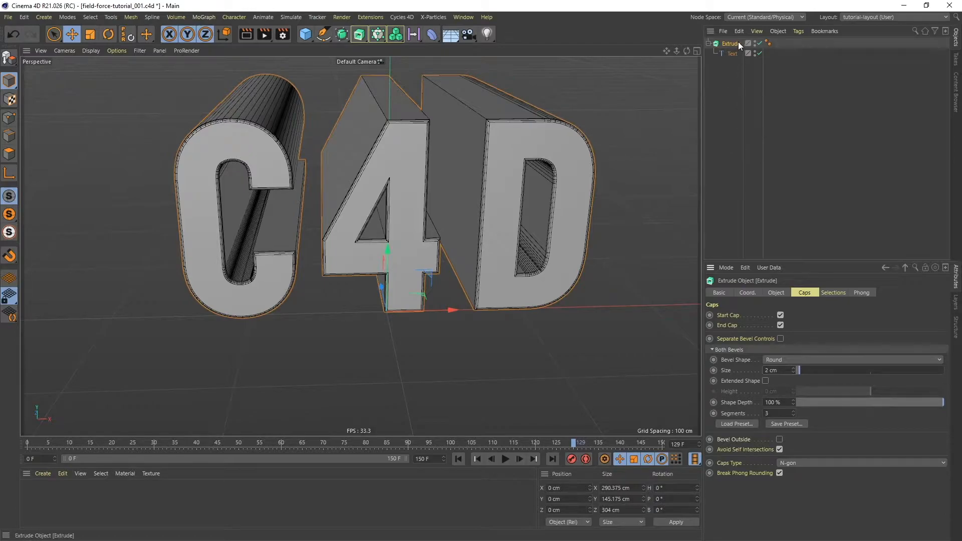
Duplicate the Extrude object and group the copy in a null named "visible text"
{"action": "left_click_drag", "start_coordinate": [737, 44], "coordinate": [728, 83]}
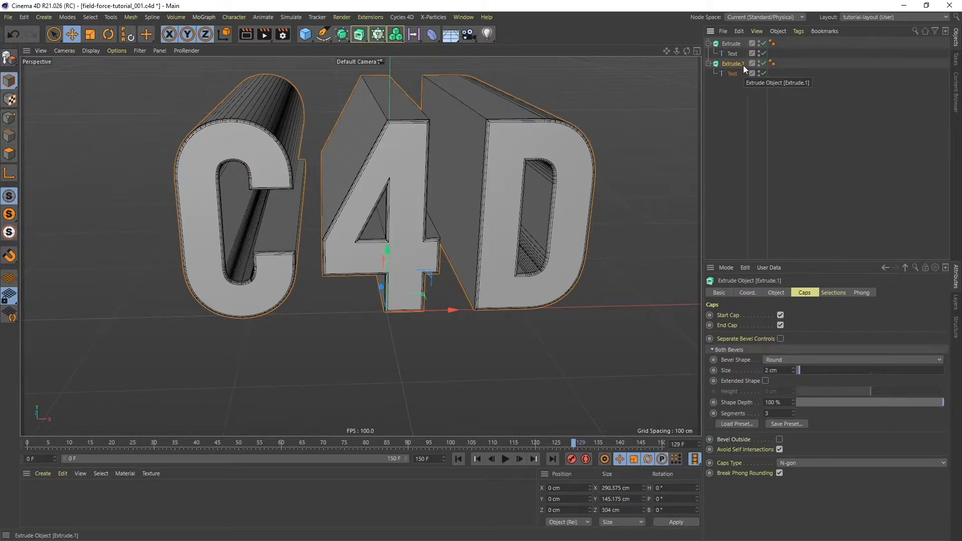
{"action": "key", "text": "alt+g"}
{"action": "double_click", "coordinate": [728, 64]}
{"action": "key", "text": "BackSpace"}
{"action": "type", "text": "visible text"}
{"action": "key", "text": "Return"}
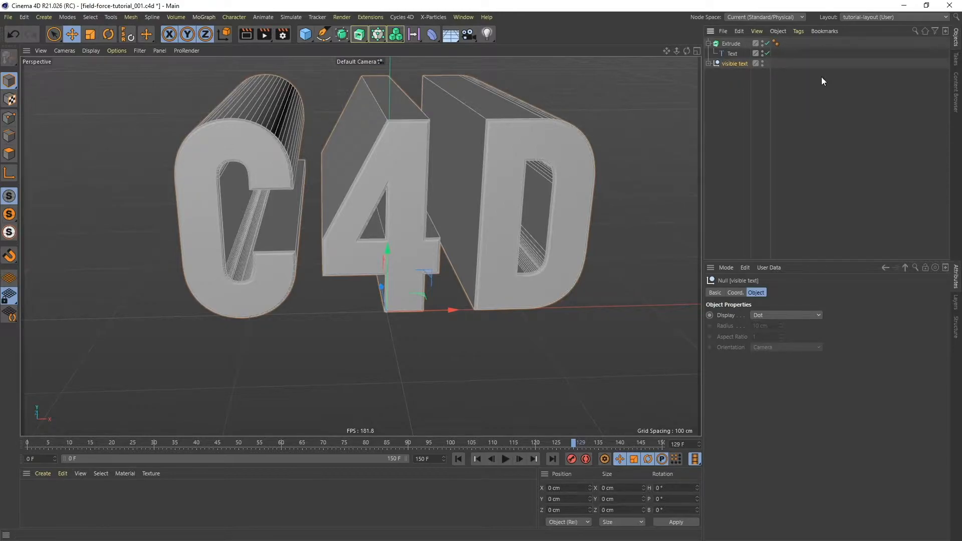
Hide the "visible text" null and rename the original Extrude object to "Extrude for volume"
{"action": "left_click", "coordinate": [763, 62], "text": "ctrl"}
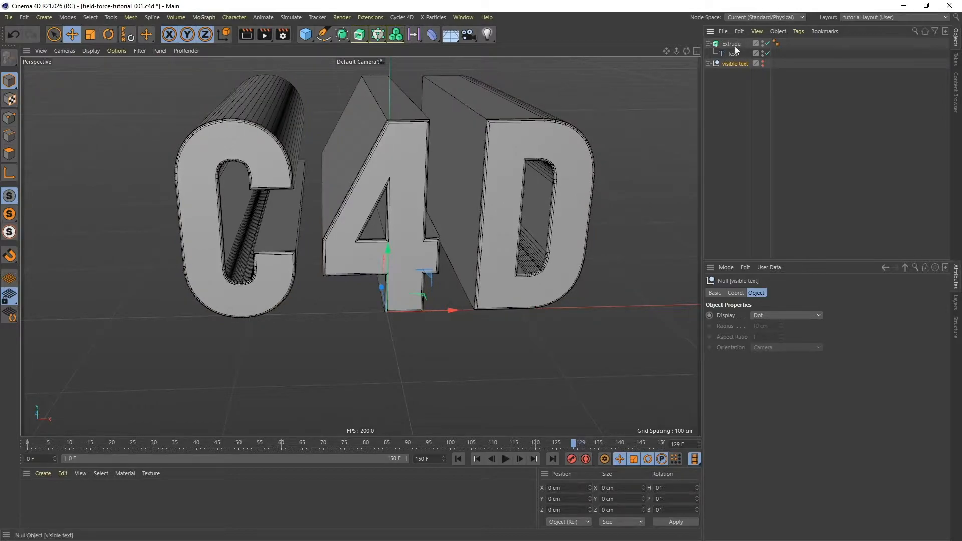
{"action": "left_click", "coordinate": [732, 42]}
{"action": "double_click", "coordinate": [747, 44]}
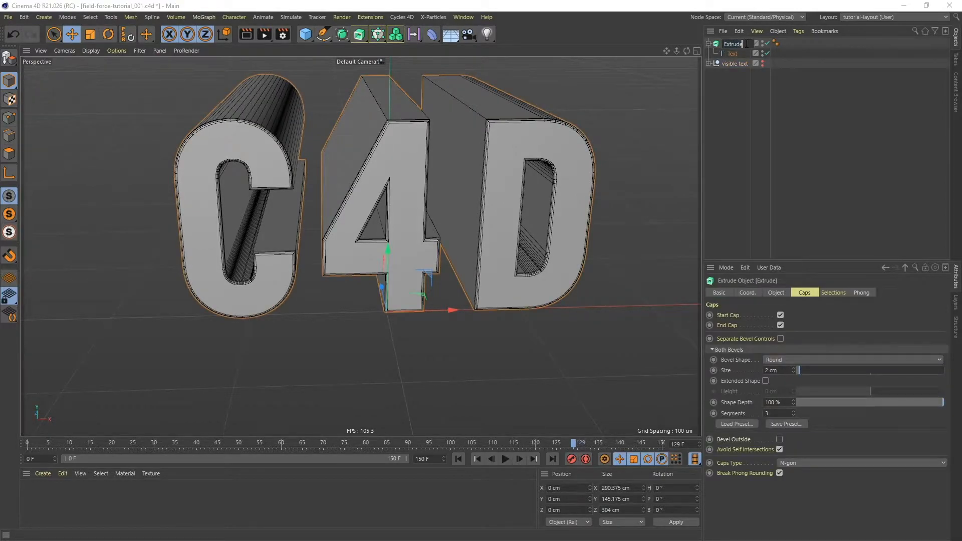
{"action": "type", "text": "for volume"}
{"action": "key", "text": "Return"}
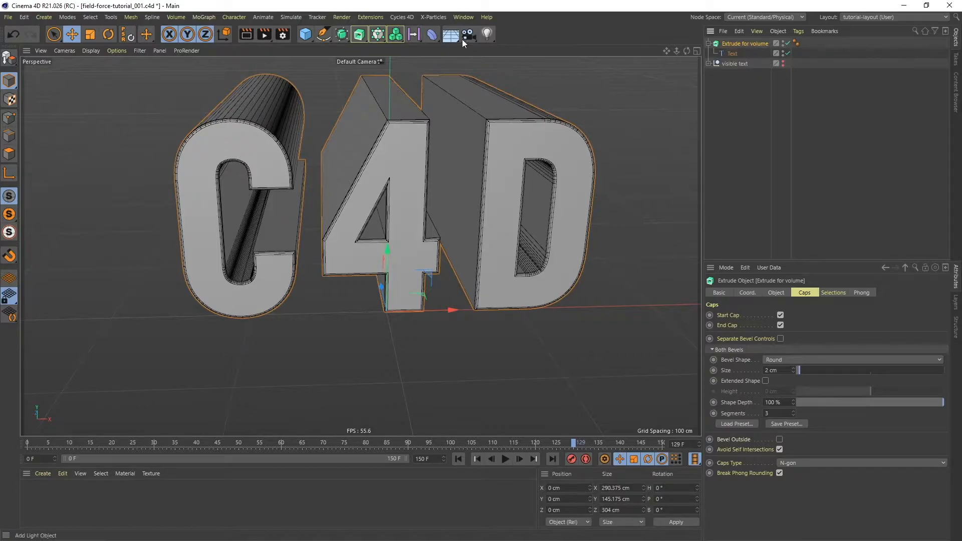
Add a Volume Builder and make "Extrude for volume" its child
{"action": "left_click", "coordinate": [397, 33]}
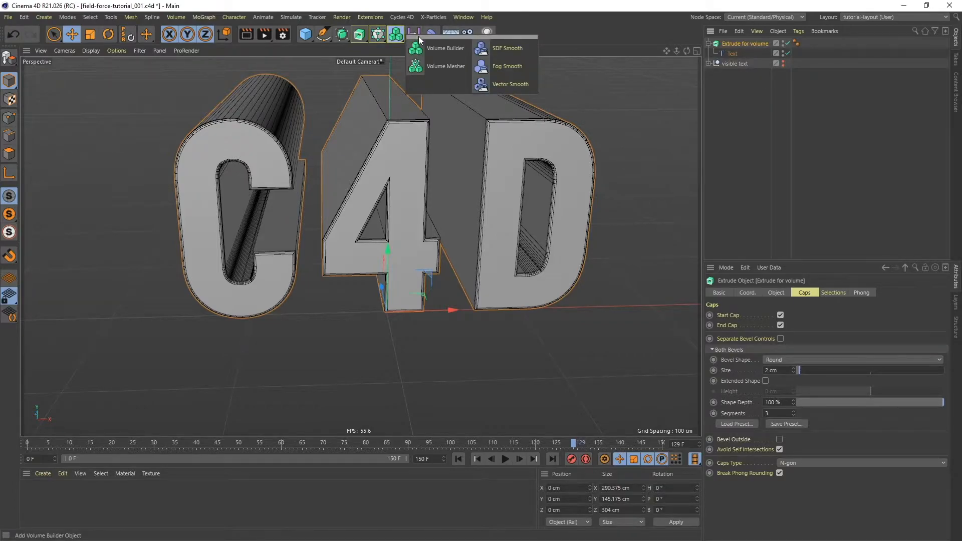
{"action": "left_click", "coordinate": [436, 49]}
{"action": "left_click_drag", "start_coordinate": [732, 53], "coordinate": [737, 43]}
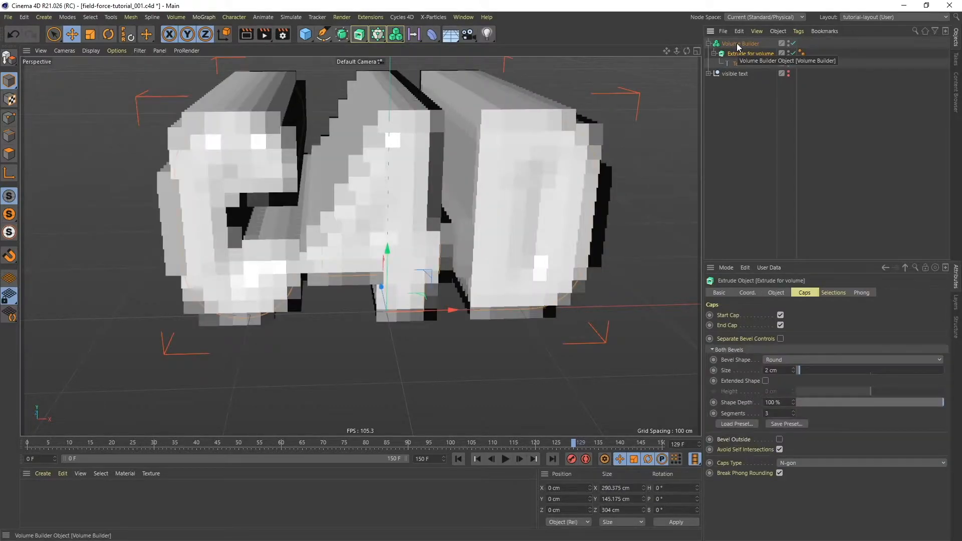
Set the Volume Builder's voxel size to 2 cm and its volume type to Vector
{"action": "left_click", "coordinate": [738, 44]}
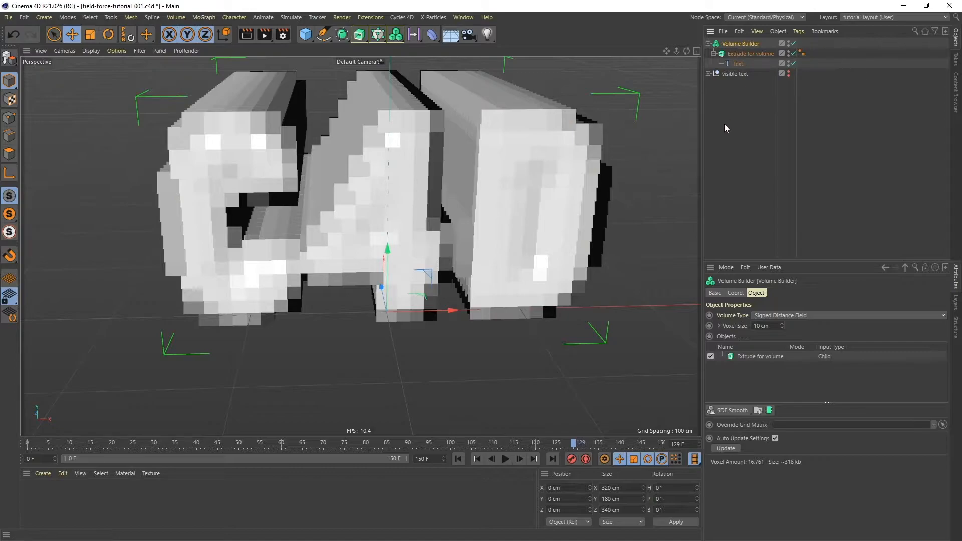
{"action": "left_click", "coordinate": [774, 326]}
{"action": "type", "text": "2"}
{"action": "key", "text": "Return"}
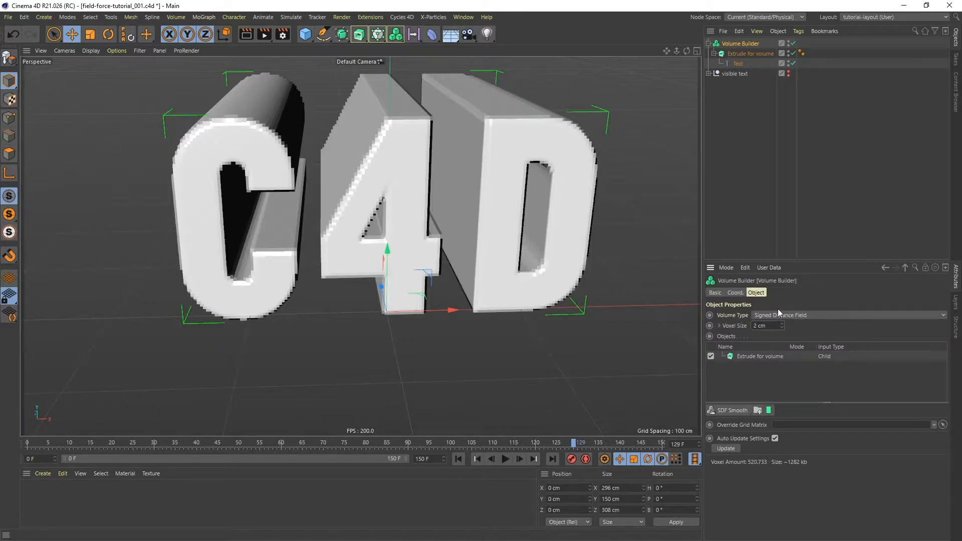
{"action": "left_click", "coordinate": [803, 315]}
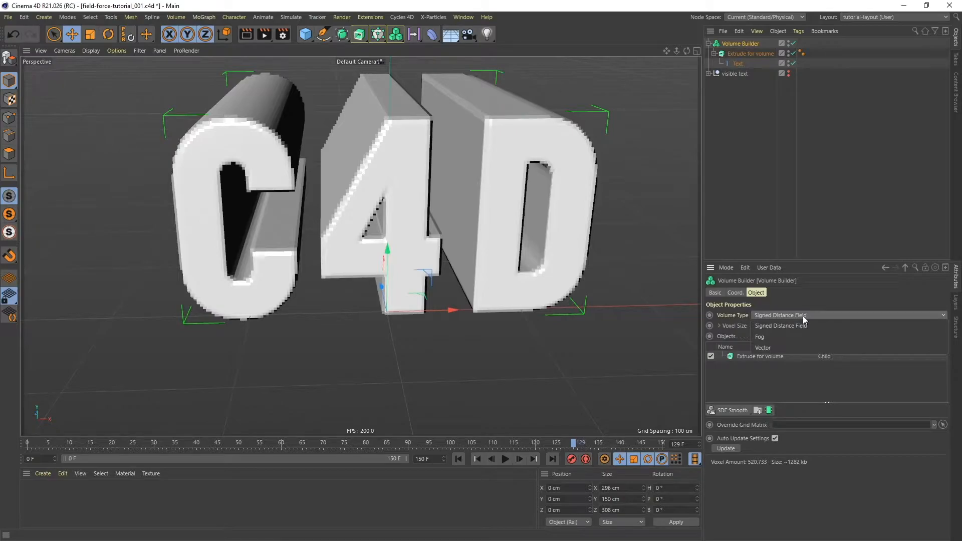
{"action": "left_click", "coordinate": [767, 348]}
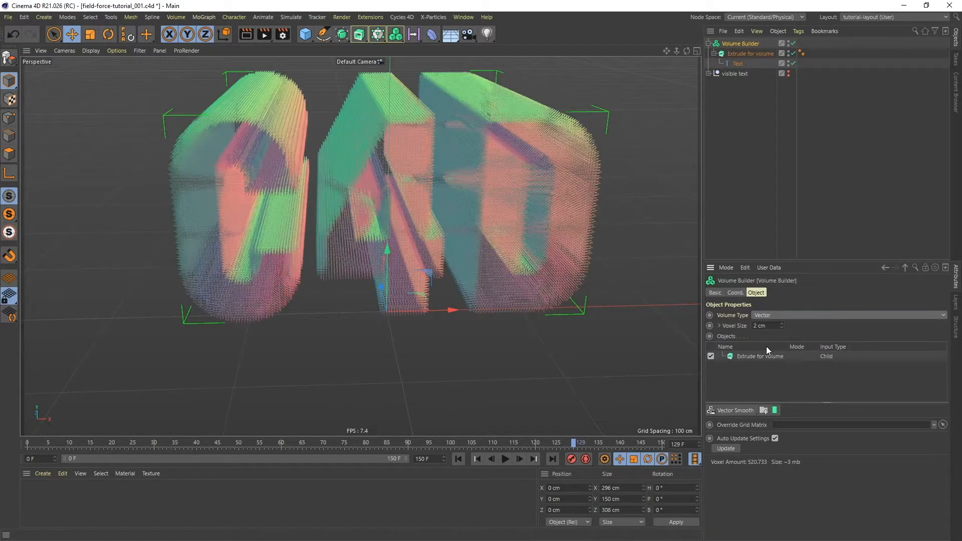
Examine the direction of the vectors around the C4D letters up close and from several angles
{"action": "left_click_drag", "start_coordinate": [444, 194], "coordinate": [434, 189], "text": "alt"}
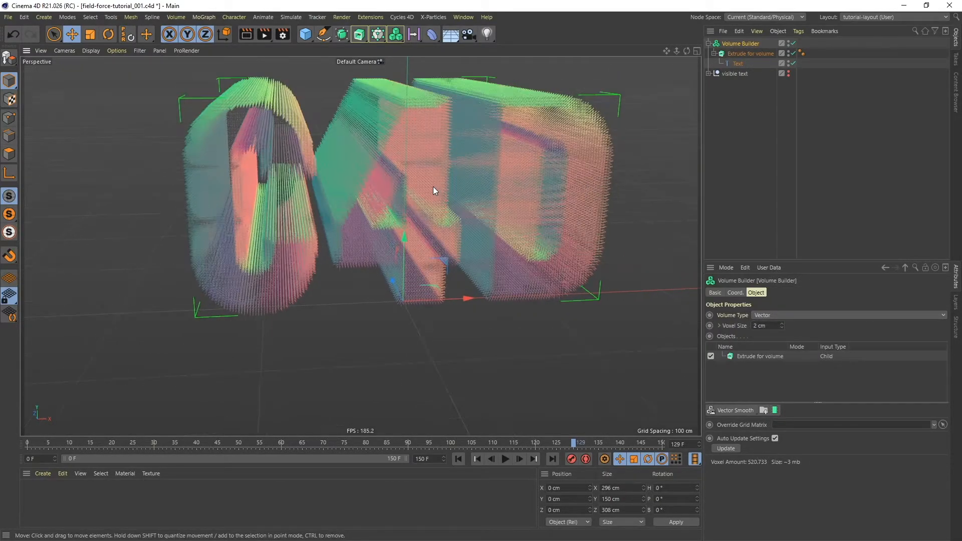
{"action": "right_click_drag", "start_coordinate": [420, 162], "coordinate": [432, 147], "text": "alt"}
{"action": "left_click_drag", "start_coordinate": [434, 135], "coordinate": [442, 137], "text": "alt"}
{"action": "left_click_drag", "start_coordinate": [296, 136], "coordinate": [205, 166], "text": "alt"}
{"action": "right_click_drag", "start_coordinate": [205, 167], "coordinate": [221, 120], "text": "alt"}
{"action": "mouse_move", "coordinate": [220, 119]}
{"action": "left_mouse_down", "text": "alt"}
{"action": "mouse_move", "coordinate": [214, 167]}
{"action": "mouse_move", "coordinate": [199, 159]}
{"action": "mouse_move", "coordinate": [221, 170]}
{"action": "left_mouse_up", "text": "alt"}
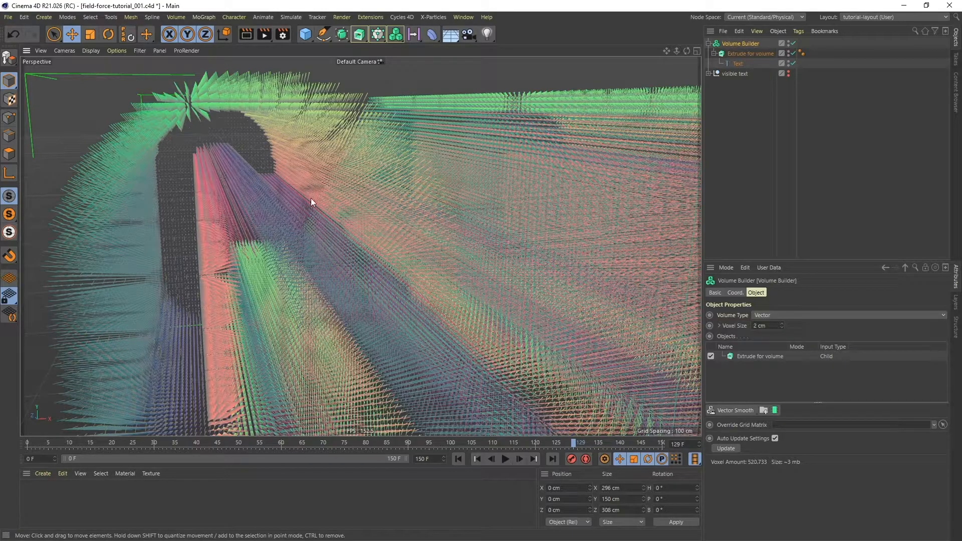
{"action": "right_click_drag", "start_coordinate": [412, 194], "coordinate": [394, 291], "text": "alt"}
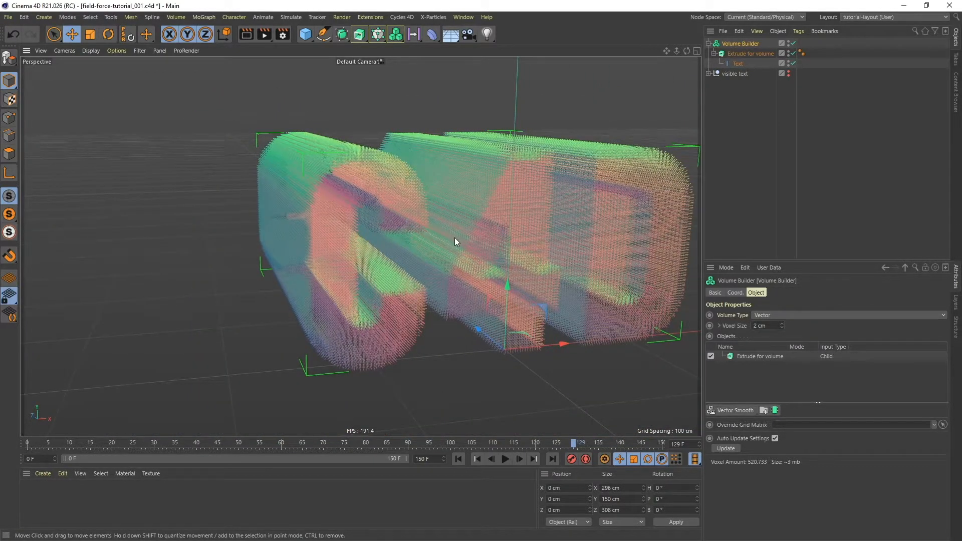
{"action": "left_click_drag", "start_coordinate": [455, 237], "coordinate": [386, 236], "text": "alt"}
{"action": "right_click_drag", "start_coordinate": [386, 236], "coordinate": [389, 227], "text": "alt"}
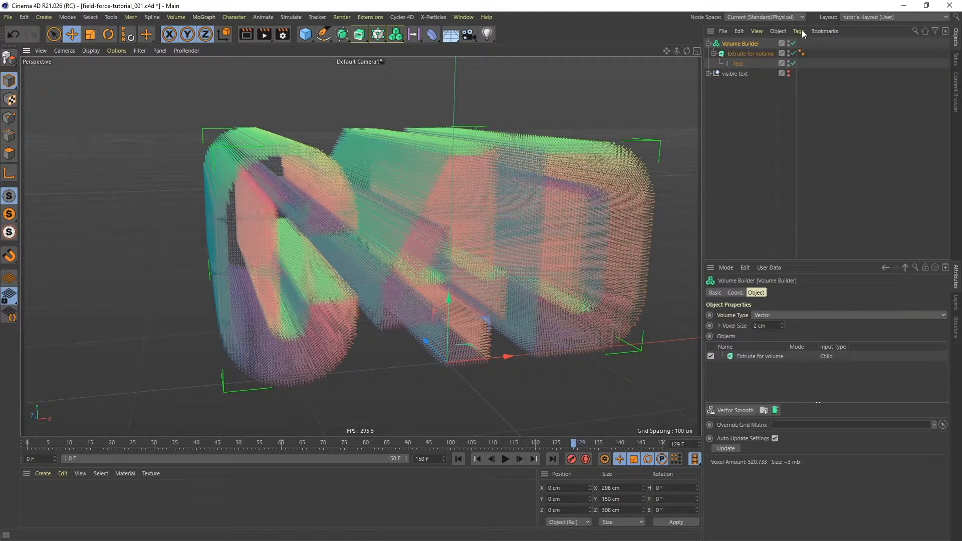
Hide the Volume Builder in the viewport and add a Matrix object to the scene
{"action": "left_click", "coordinate": [790, 43]}
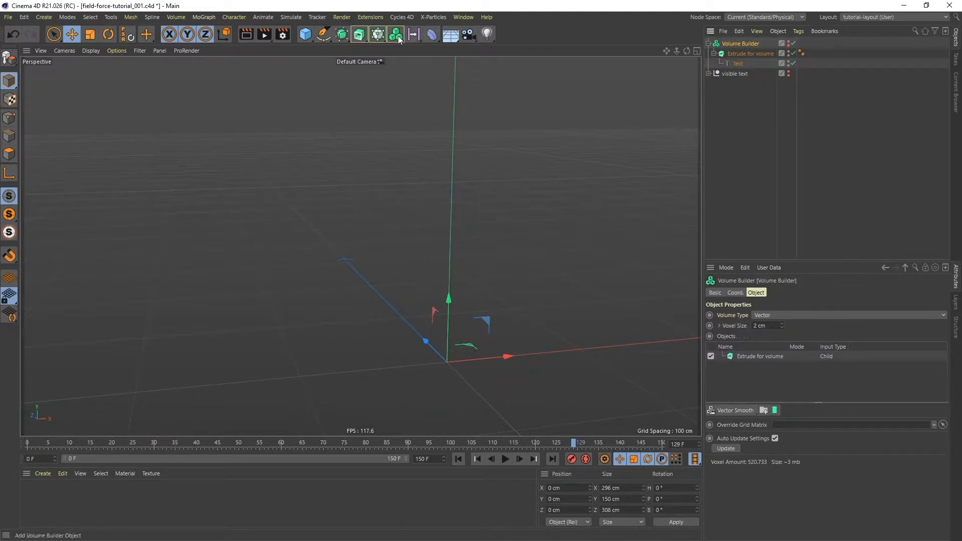
{"action": "left_click", "coordinate": [378, 35]}
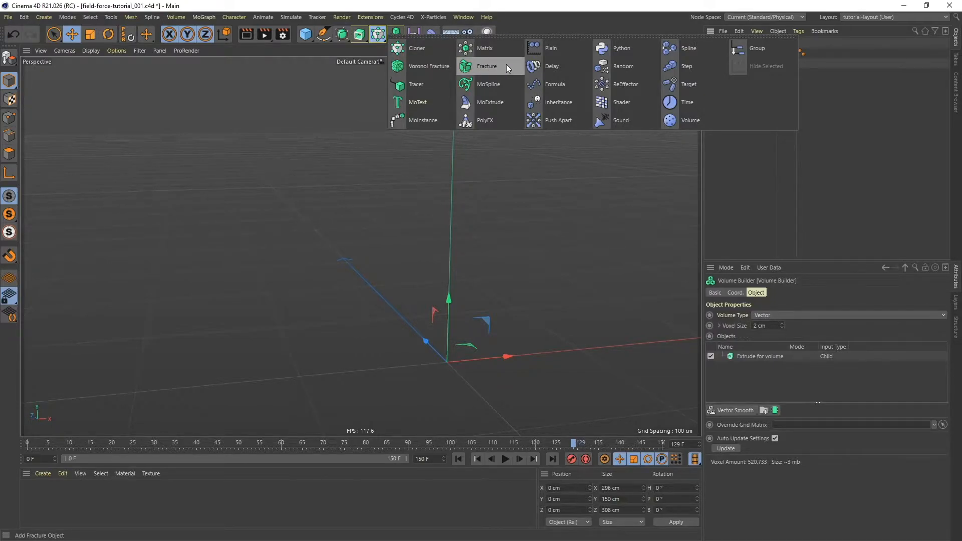
{"action": "left_click", "coordinate": [496, 48]}
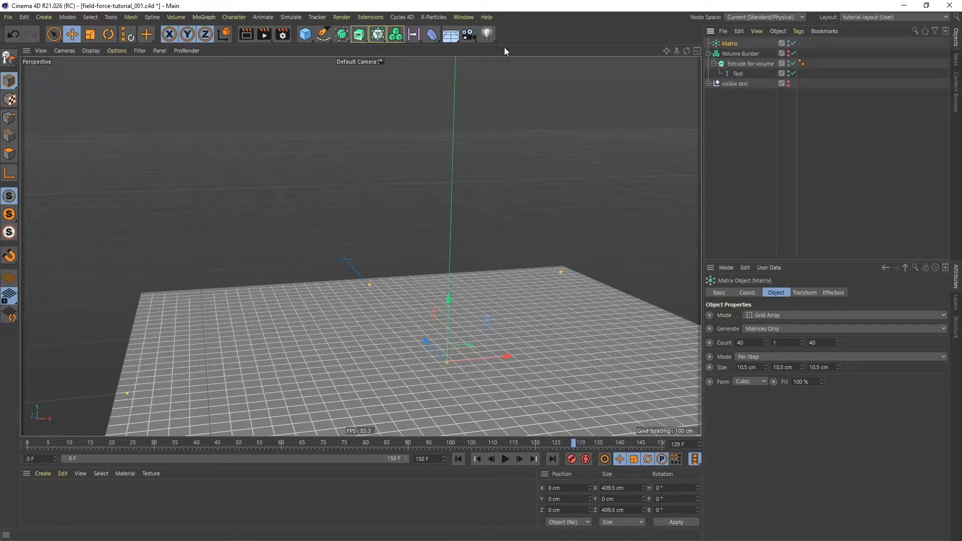
Set the Matrix to Object mode and assign "Extrude for volume" as its distribution object
{"action": "left_click", "coordinate": [772, 316]}
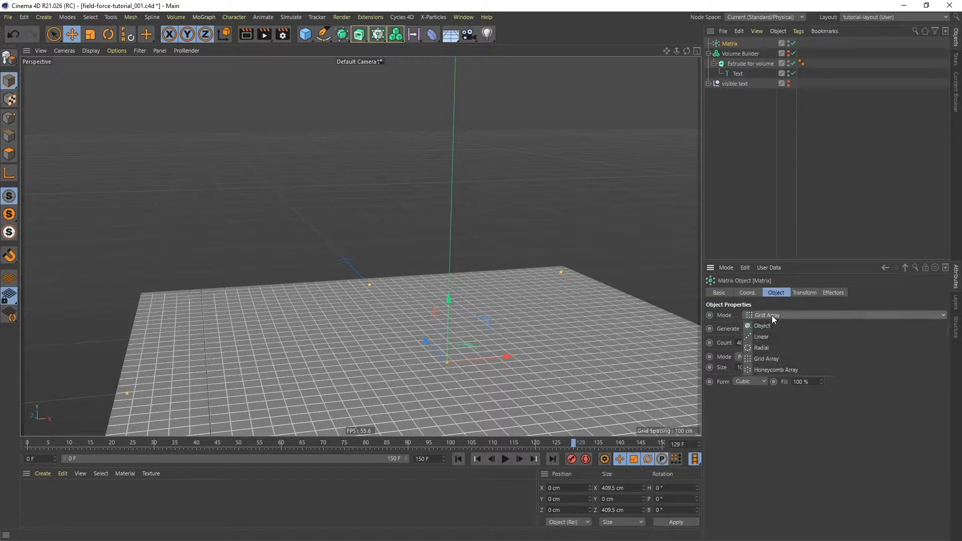
{"action": "left_click", "coordinate": [772, 326]}
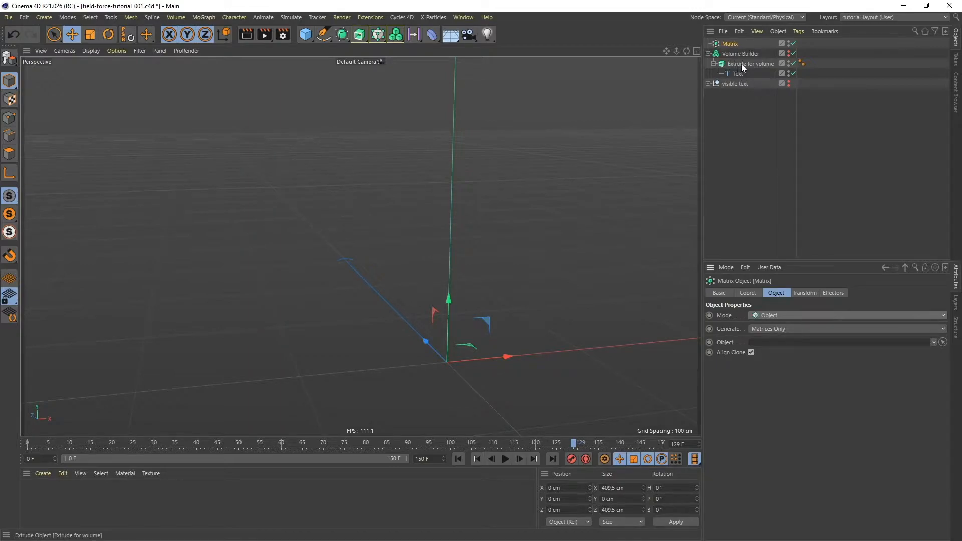
{"action": "left_click_drag", "start_coordinate": [741, 64], "coordinate": [779, 343]}
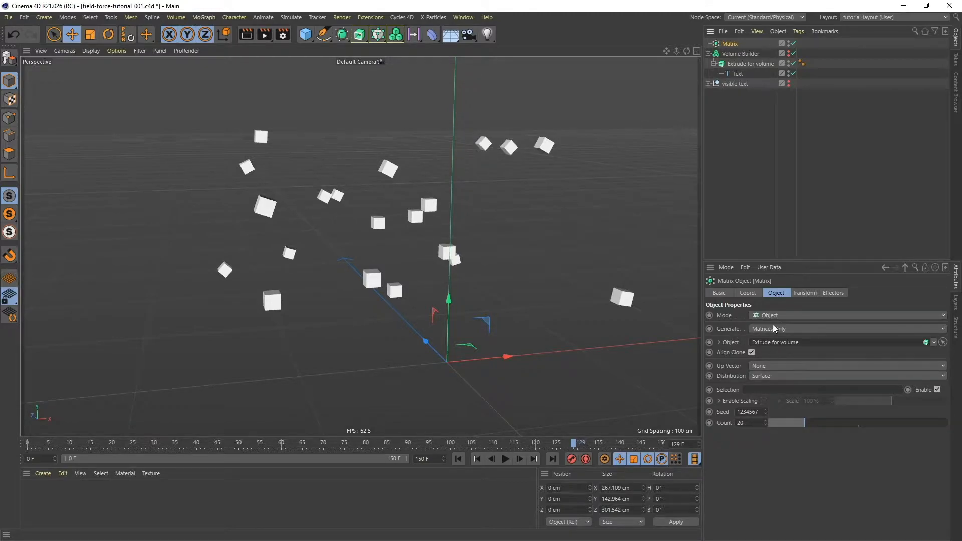
Make the Matrix generate Thinking Particles and hide the Matrix object in the viewport
{"action": "left_click", "coordinate": [774, 329]}
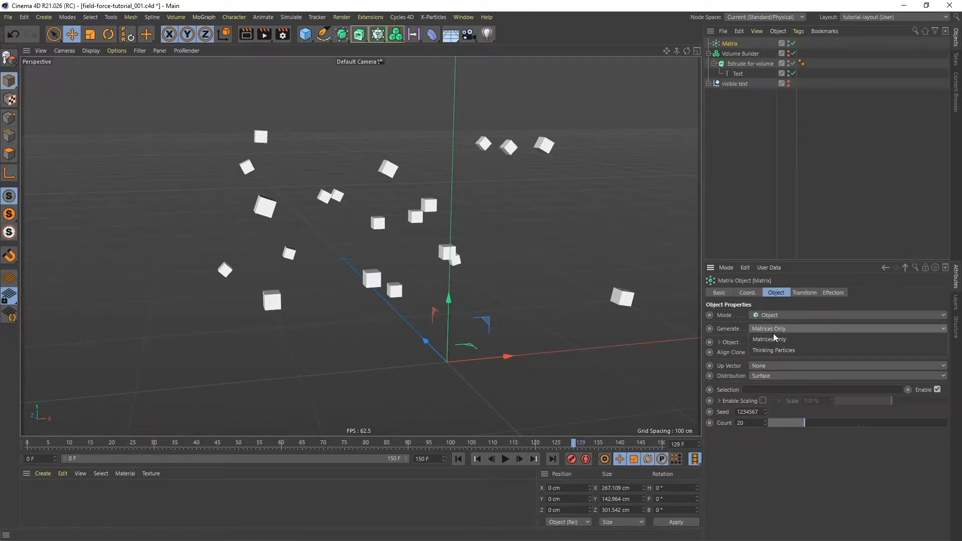
{"action": "left_click", "coordinate": [778, 350]}
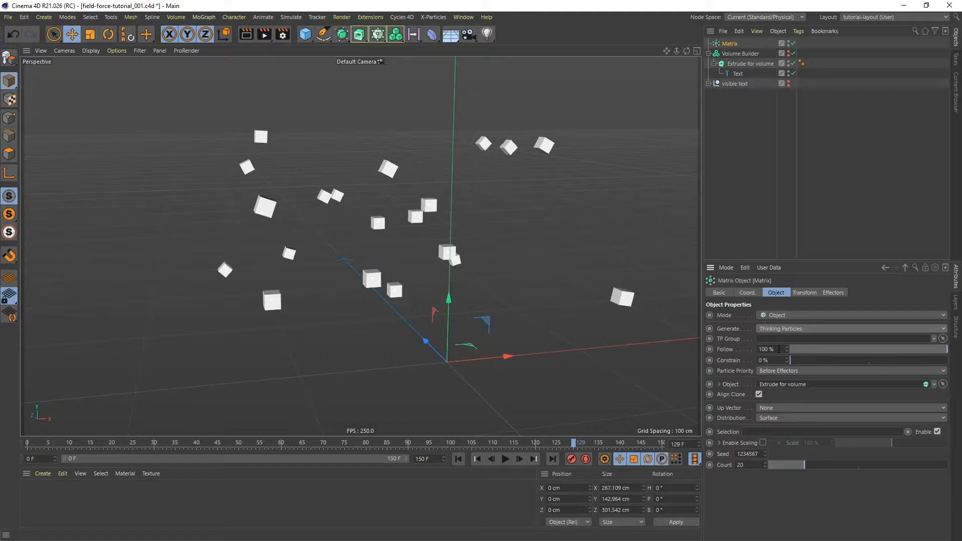
{"action": "left_click", "coordinate": [790, 42], "text": "alt"}
{"action": "left_click", "coordinate": [790, 42], "text": "alt"}
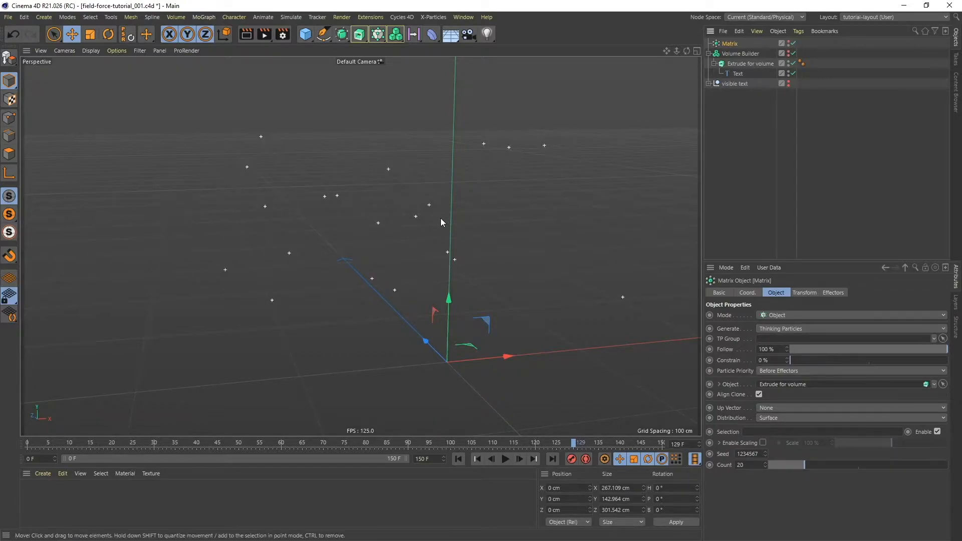
Set the Matrix's particle count to 100
{"action": "mouse_move", "coordinate": [425, 198]}
{"action": "left_mouse_down", "text": "alt"}
{"action": "mouse_move", "coordinate": [448, 191]}
{"action": "mouse_move", "coordinate": [429, 200]}
{"action": "mouse_move", "coordinate": [449, 210]}
{"action": "mouse_move", "coordinate": [423, 202]}
{"action": "mouse_move", "coordinate": [437, 208]}
{"action": "left_mouse_up", "text": "alt"}
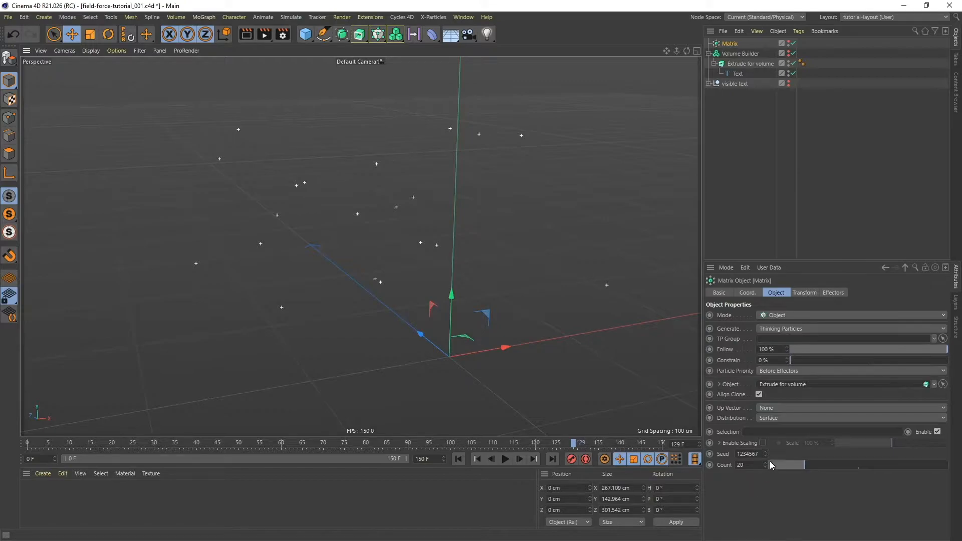
{"action": "left_click_drag", "start_coordinate": [765, 465], "coordinate": [722, 465]}
{"action": "type", "text": "100"}
{"action": "key", "text": "Return"}
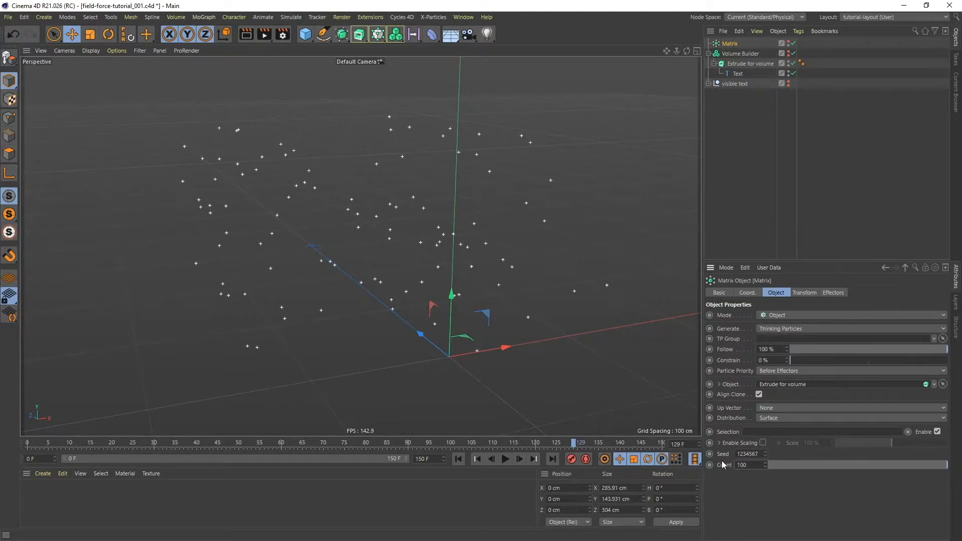
{"action": "mouse_move", "coordinate": [390, 221]}
{"action": "left_mouse_down", "text": "alt"}
{"action": "mouse_move", "coordinate": [393, 199]}
{"action": "mouse_move", "coordinate": [380, 223]}
{"action": "left_mouse_up", "text": "alt"}
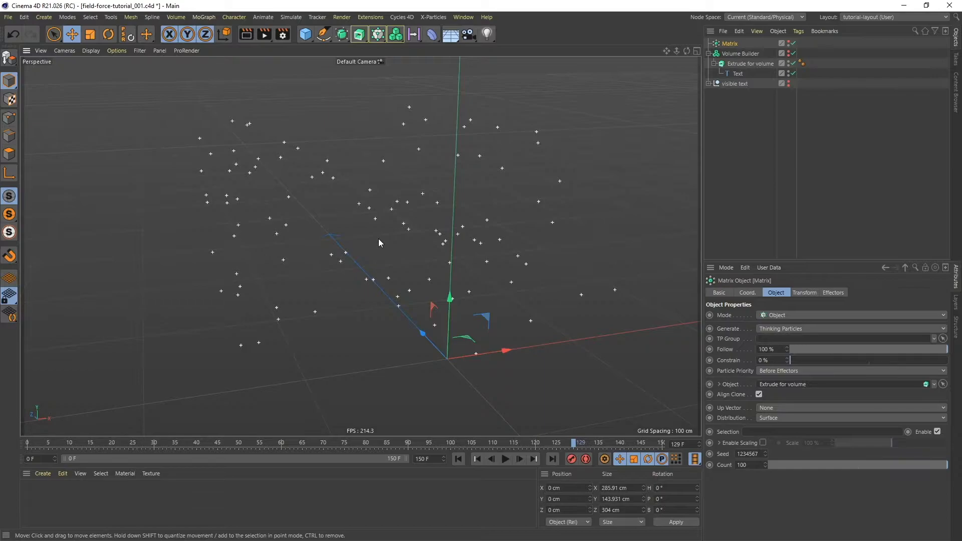
Add a Null object to the scene and rename it "expresso"
{"action": "left_click", "coordinate": [306, 34]}
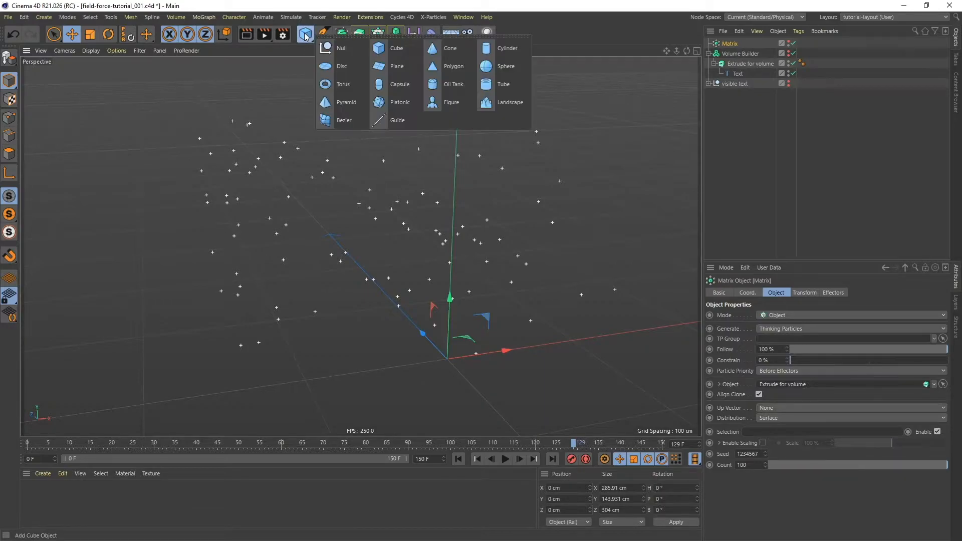
{"action": "left_click", "coordinate": [345, 51]}
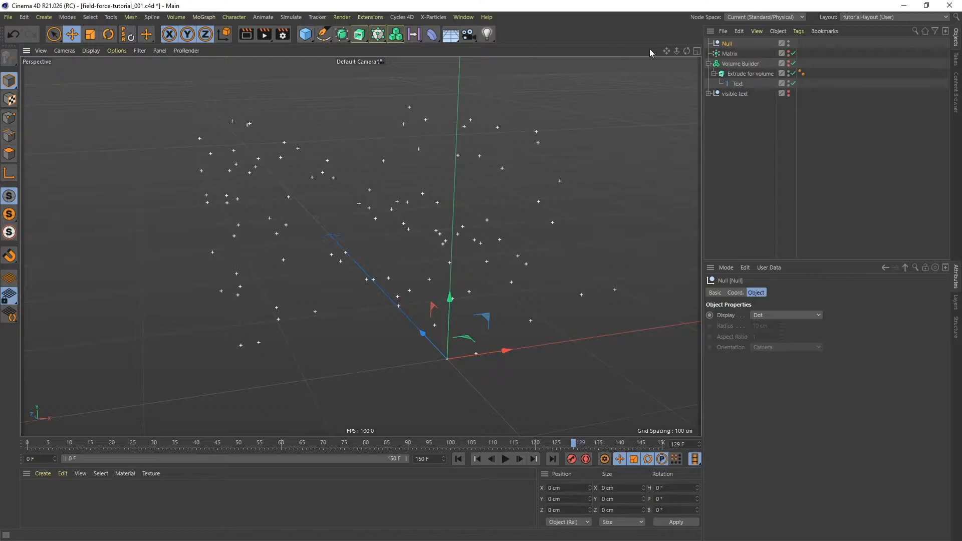
{"action": "double_click", "coordinate": [728, 44]}
{"action": "type", "text": "xpresso"}
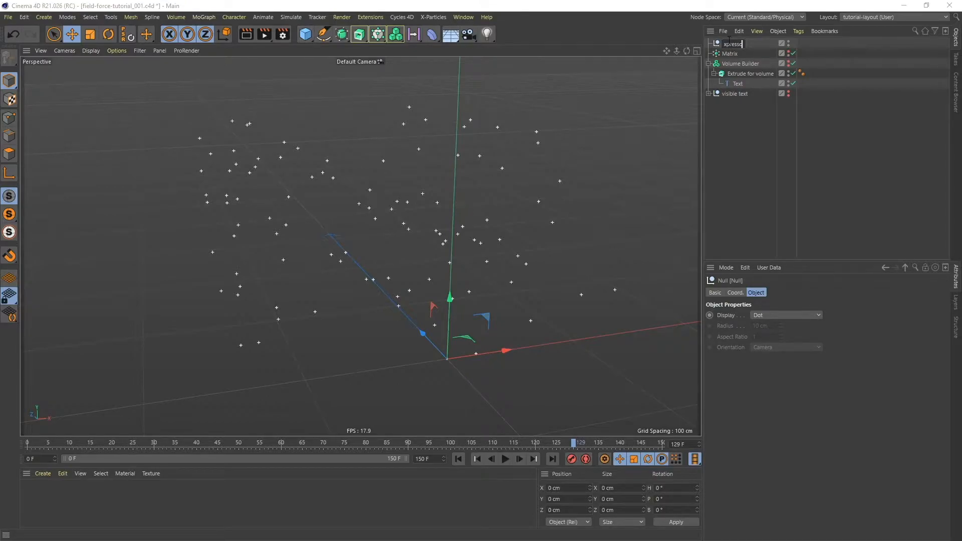
{"action": "key", "text": "Return"}
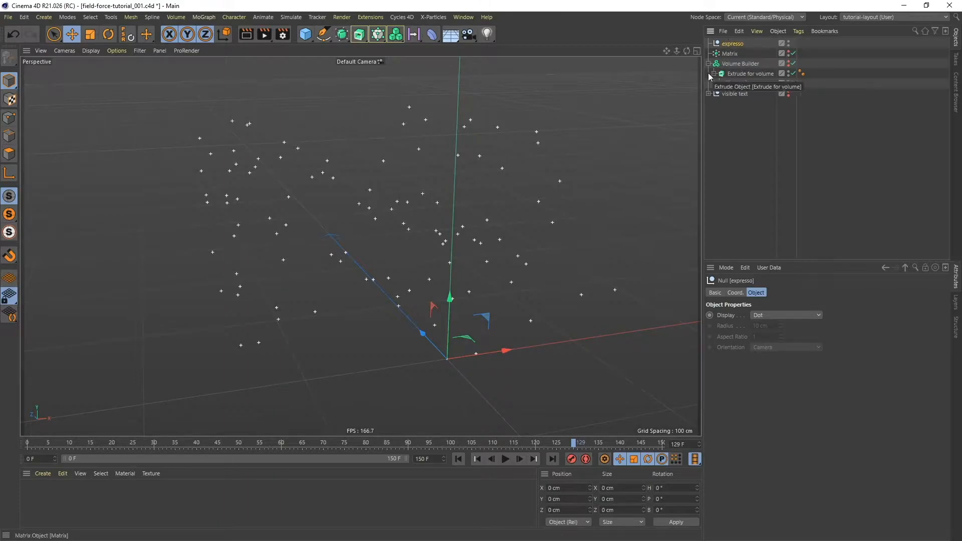
Add an XPresso tag to the "expresso" null and place its editor window over the viewport
{"action": "right_click", "coordinate": [741, 44]}
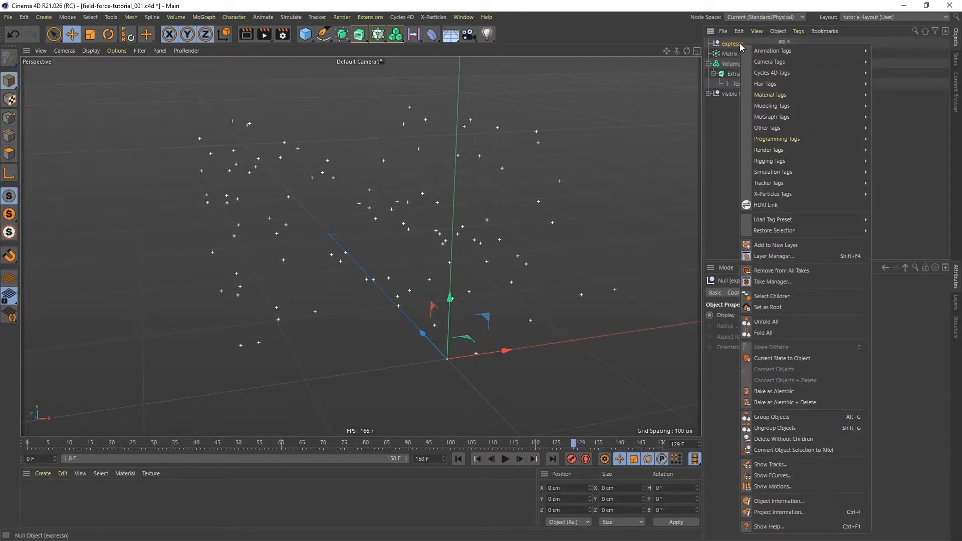
{"action": "mouse_move", "coordinate": [798, 140]}
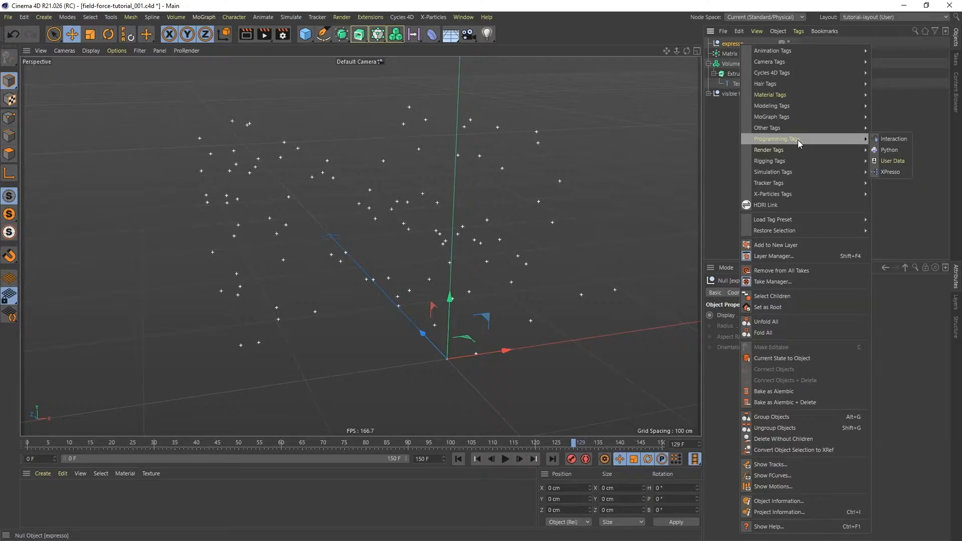
{"action": "left_click", "coordinate": [890, 172]}
{"action": "left_click_drag", "start_coordinate": [810, 166], "coordinate": [526, 91]}
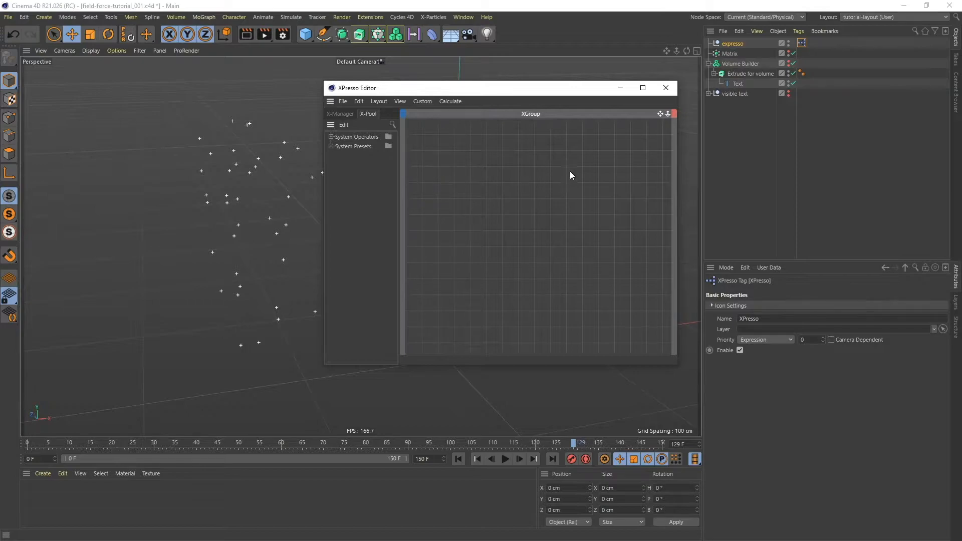
Add a Thinking Particles P Pass node to the XPresso graph
{"action": "right_click", "coordinate": [451, 167]}
{"action": "mouse_move", "coordinate": [472, 173]}
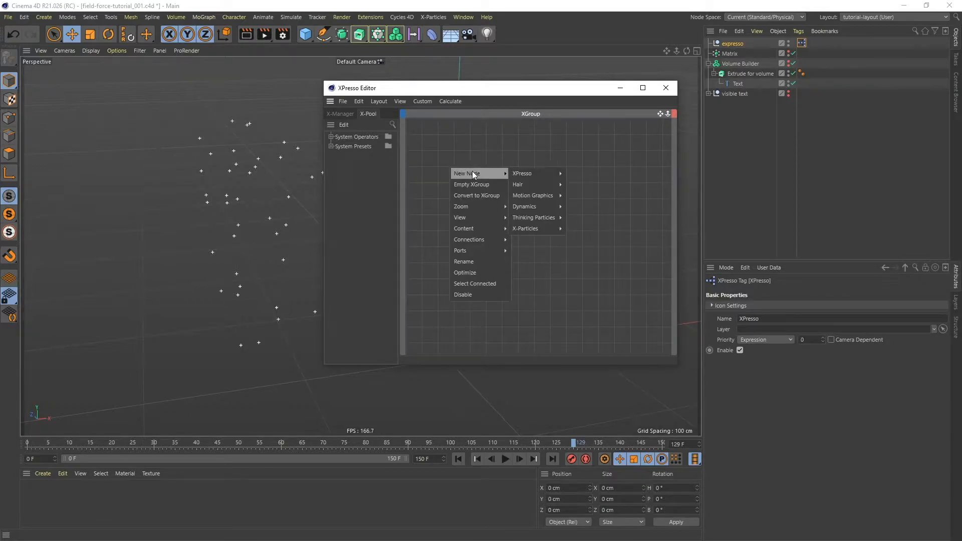
{"action": "mouse_move", "coordinate": [531, 219]}
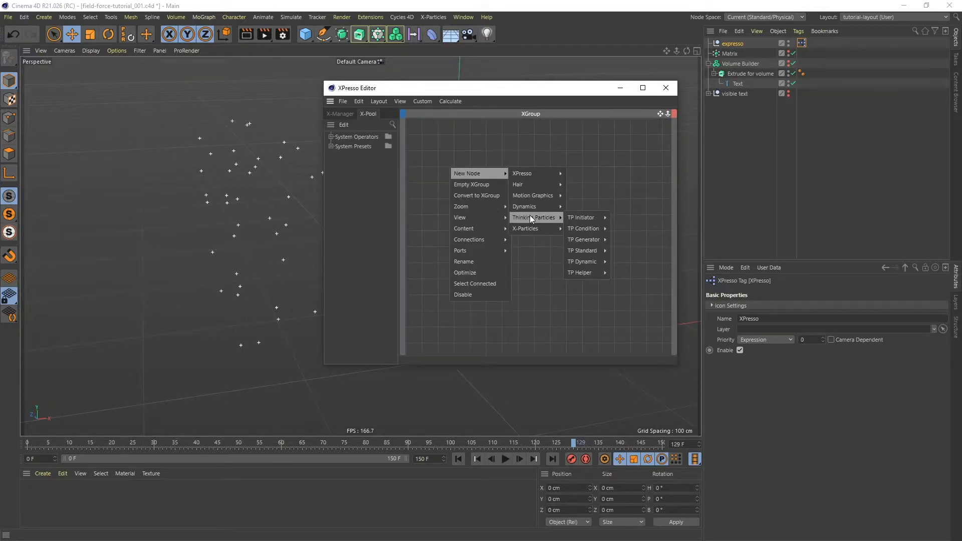
{"action": "mouse_move", "coordinate": [582, 218]}
{"action": "left_click", "coordinate": [625, 219]}
Add a PForceObject node beside P Pass and connect the P Pass output to its input
{"action": "right_click", "coordinate": [517, 174]}
{"action": "mouse_move", "coordinate": [529, 179]}
{"action": "mouse_move", "coordinate": [603, 221]}
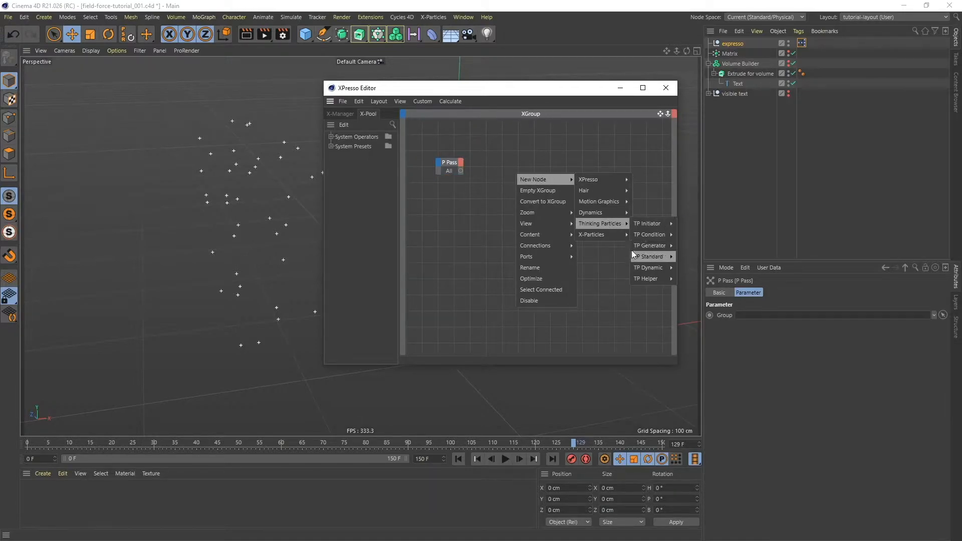
{"action": "mouse_move", "coordinate": [649, 269]}
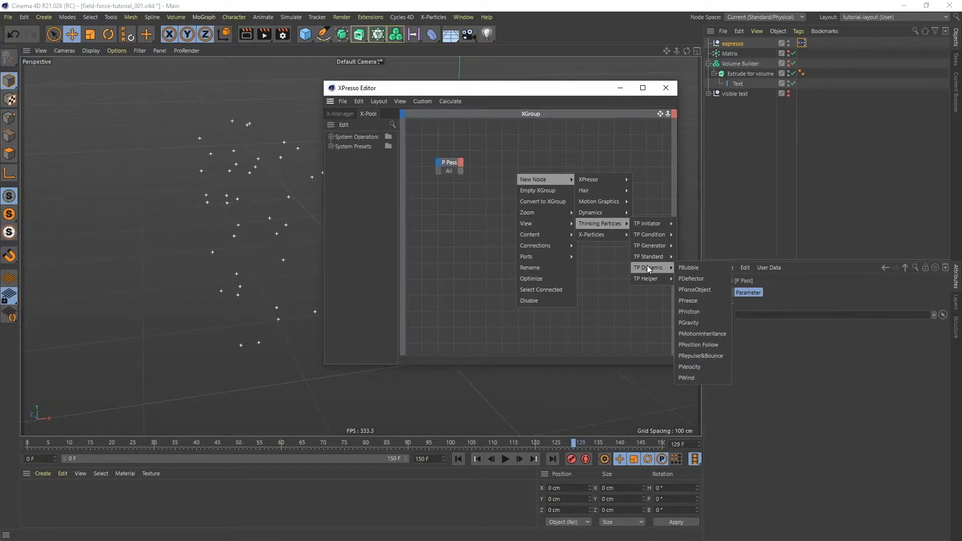
{"action": "left_click", "coordinate": [700, 290]}
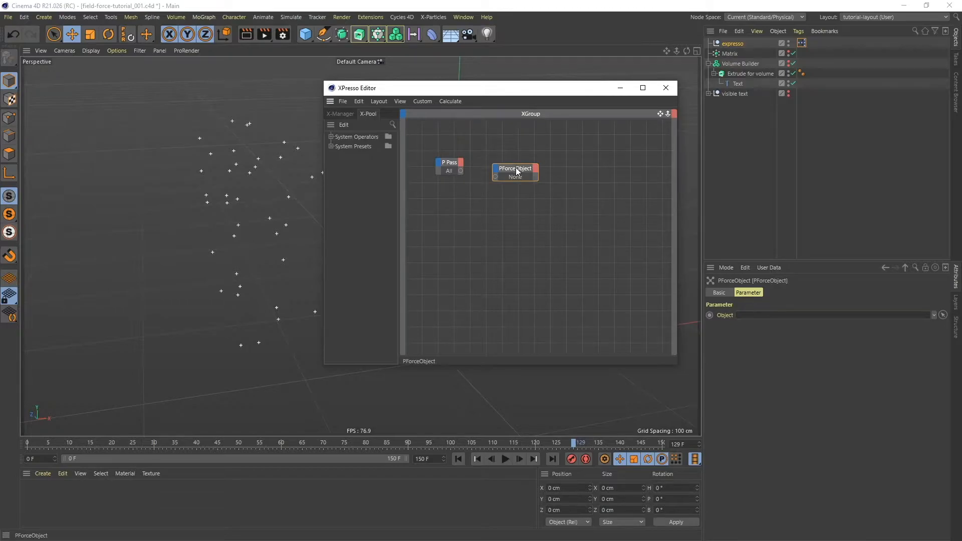
{"action": "left_click_drag", "start_coordinate": [517, 171], "coordinate": [529, 158]}
{"action": "left_click_drag", "start_coordinate": [461, 171], "coordinate": [508, 163]}
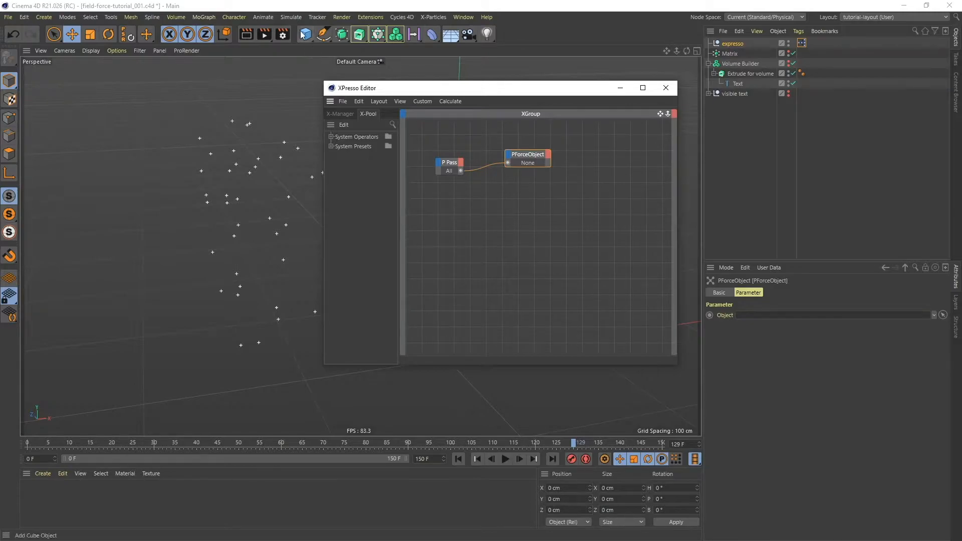
Add a Field Force to the scene, assign it to the PForceObject node and close the XPresso Editor
{"action": "left_click", "coordinate": [289, 17]}
{"action": "mouse_move", "coordinate": [315, 85]}
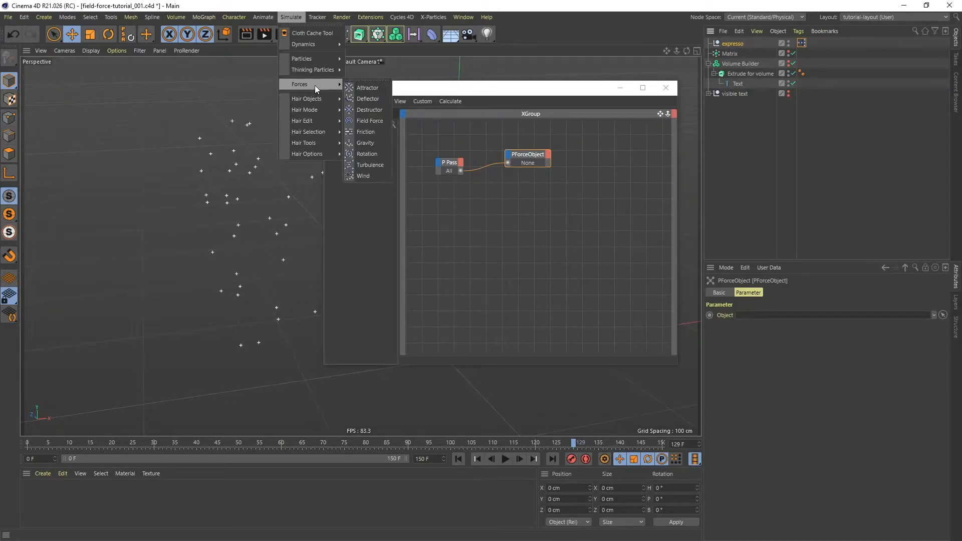
{"action": "left_click", "coordinate": [366, 121]}
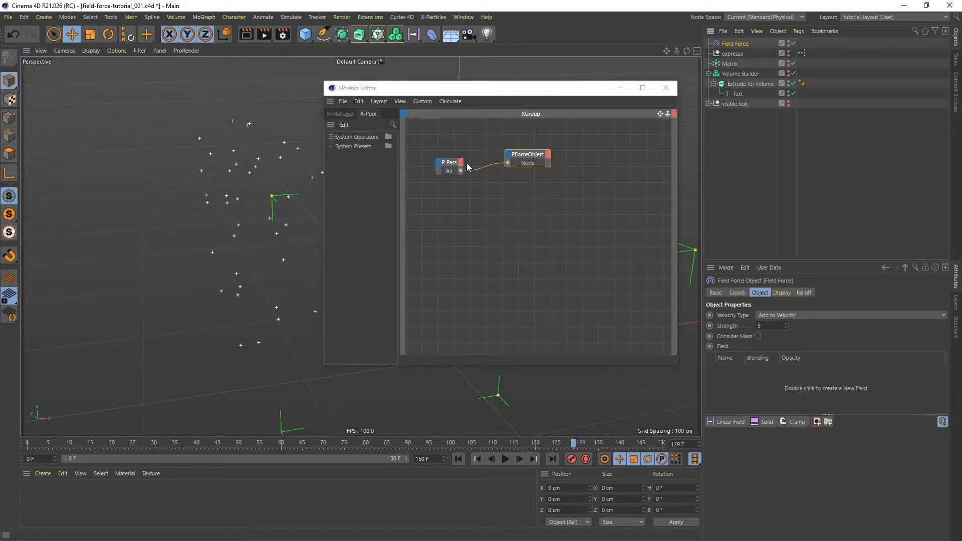
{"action": "left_click_drag", "start_coordinate": [730, 43], "coordinate": [529, 165]}
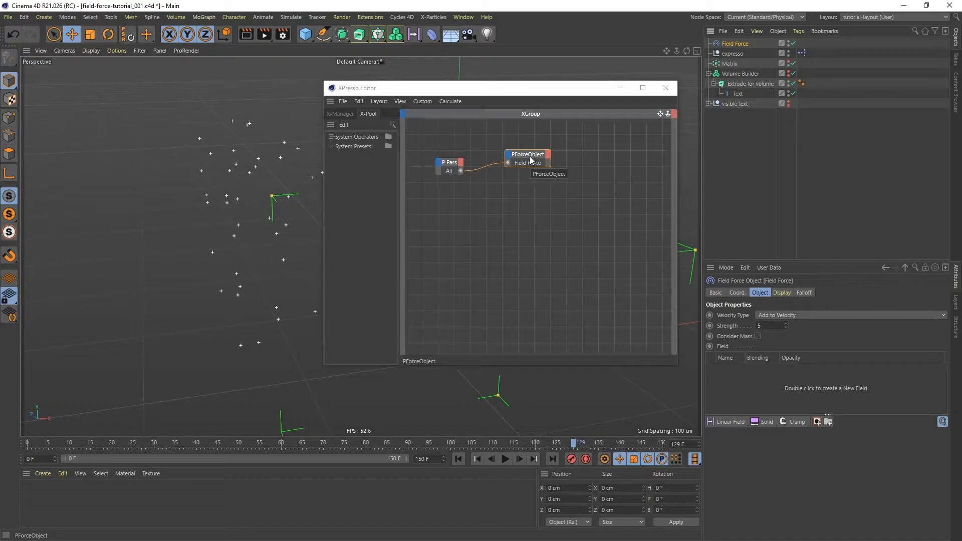
{"action": "left_click", "coordinate": [667, 89]}
{"action": "left_click", "coordinate": [668, 90]}
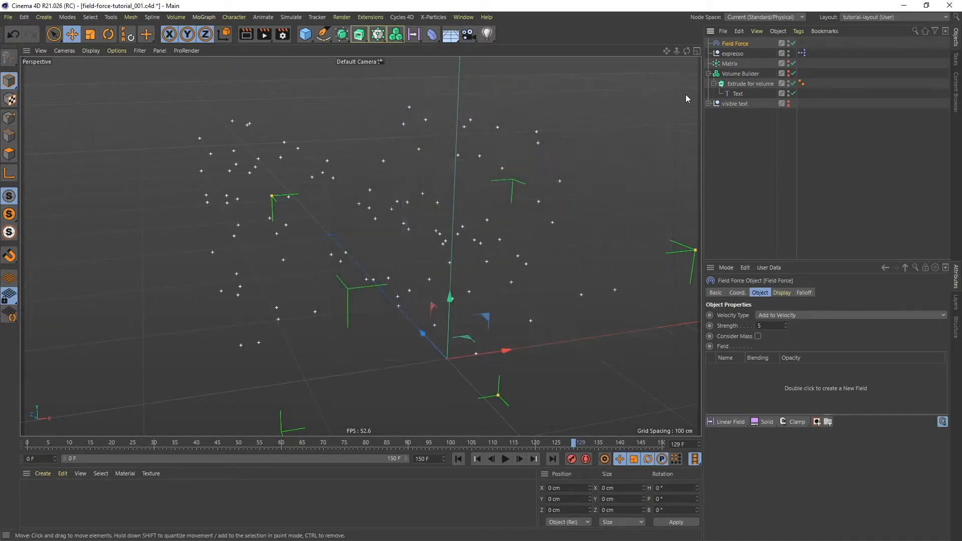
Move Field Force below "visible text" in the hierarchy and set its velocity type to Set Absolute Velocity with strength 200
{"action": "left_click_drag", "start_coordinate": [737, 63], "coordinate": [739, 121]}
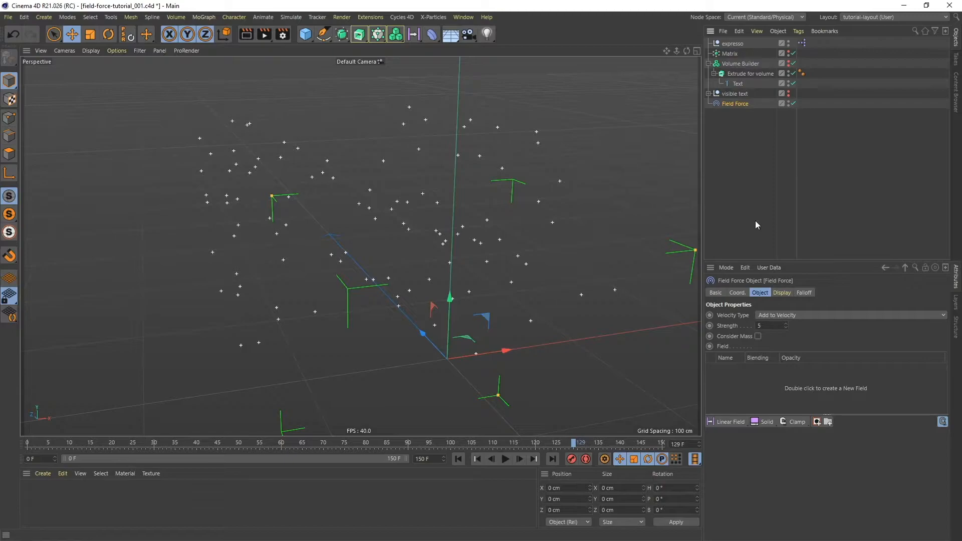
{"action": "left_click", "coordinate": [792, 316]}
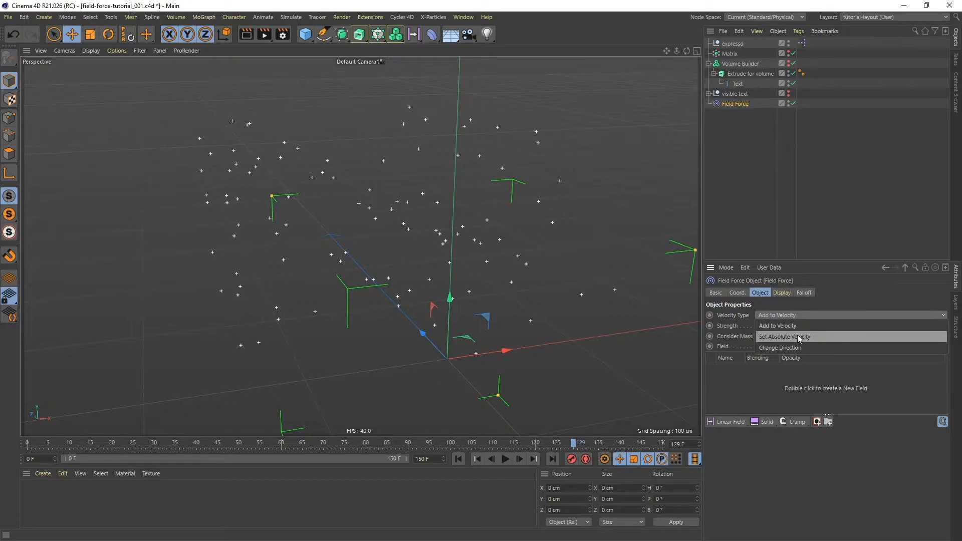
{"action": "left_click", "coordinate": [799, 337]}
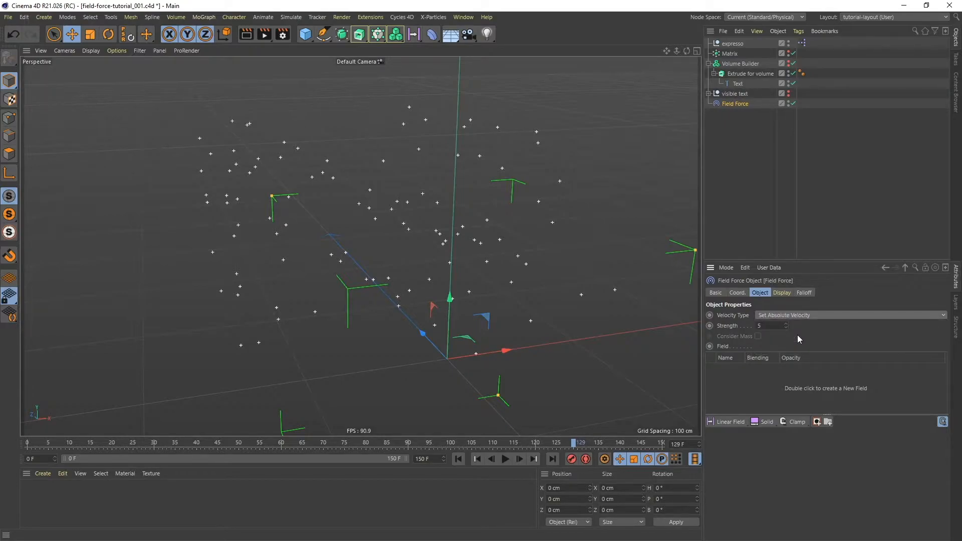
{"action": "left_click", "coordinate": [765, 325]}
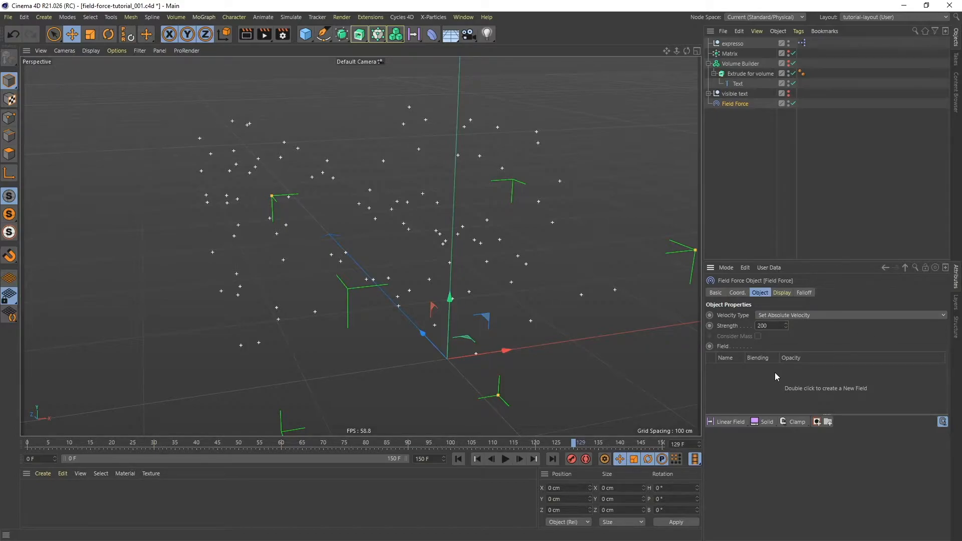
Add the Volume Builder to the Field Force's field list as a Volume Object
{"action": "left_click_drag", "start_coordinate": [741, 64], "coordinate": [747, 383]}
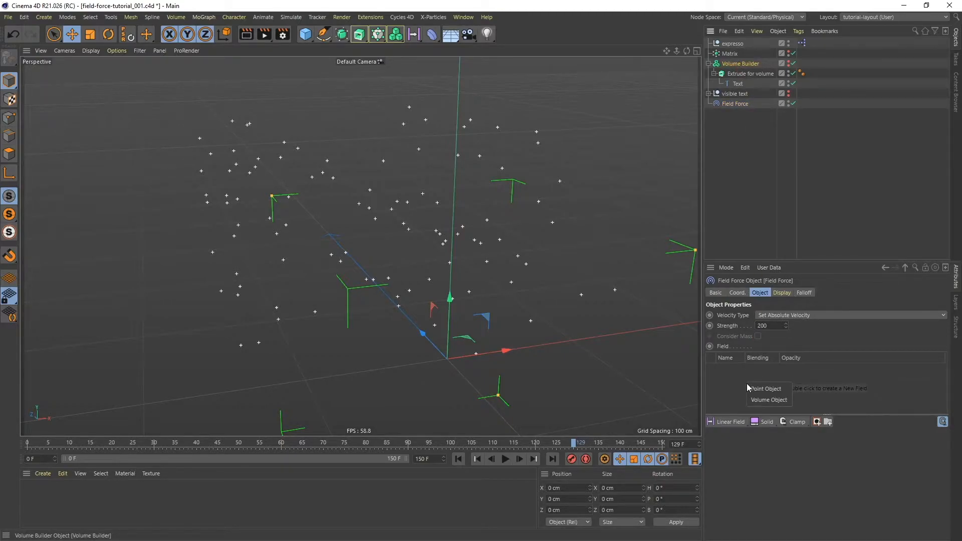
{"action": "left_click", "coordinate": [775, 400]}
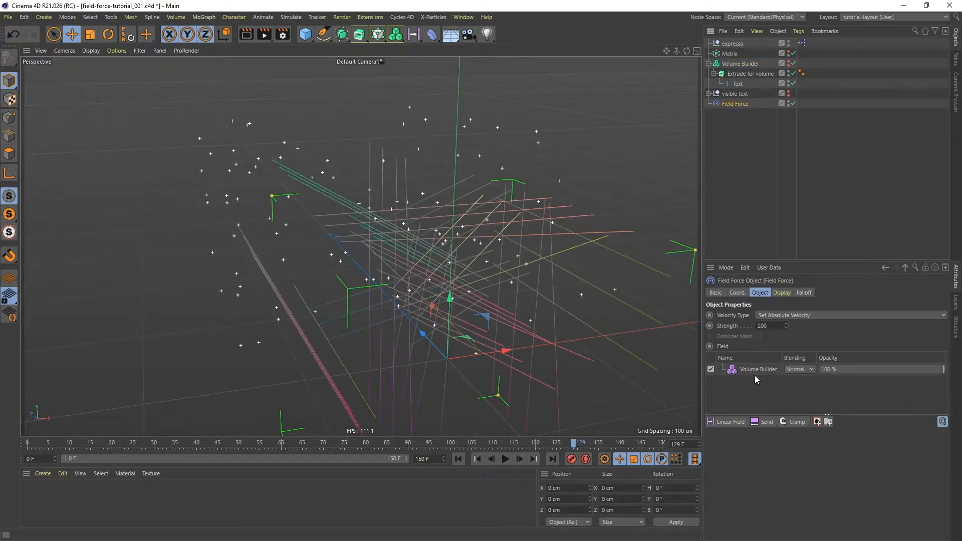
Hide the Field Force in the viewport and return the timeline to frame 0
{"action": "left_click_drag", "start_coordinate": [512, 271], "coordinate": [403, 232], "text": "alt"}
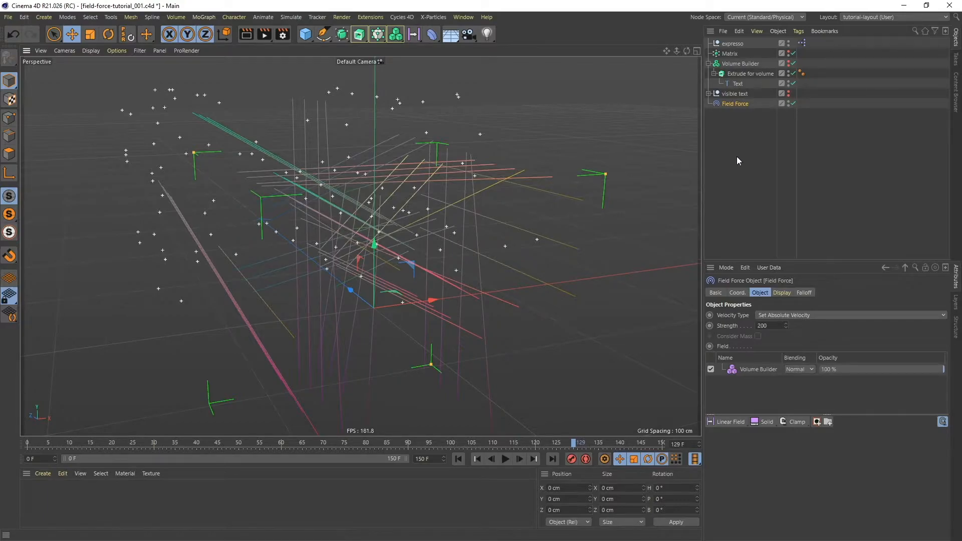
{"action": "left_click", "coordinate": [789, 102]}
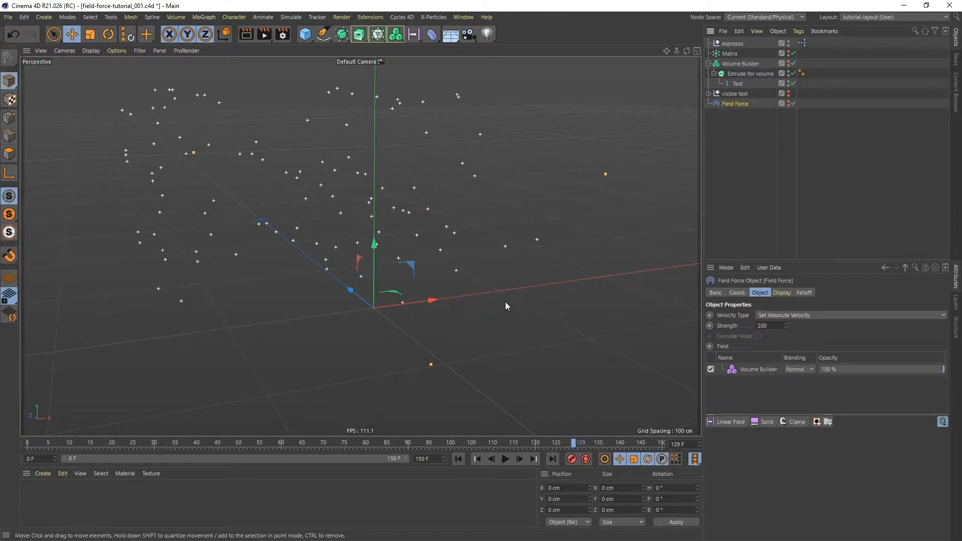
{"action": "left_click", "coordinate": [458, 459]}
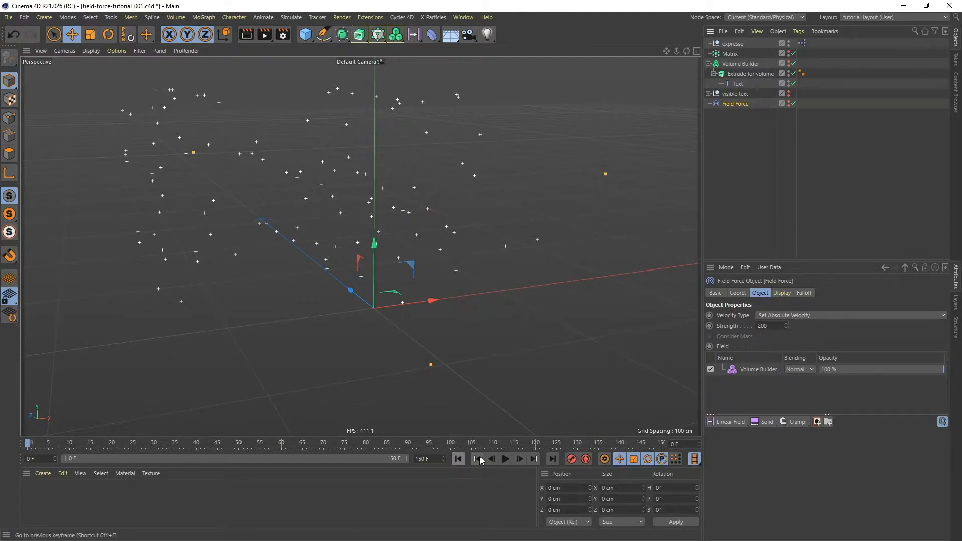
Play the particle simulation, return to frame 0 and show the Volume Builder's settings
{"action": "left_click", "coordinate": [506, 459]}
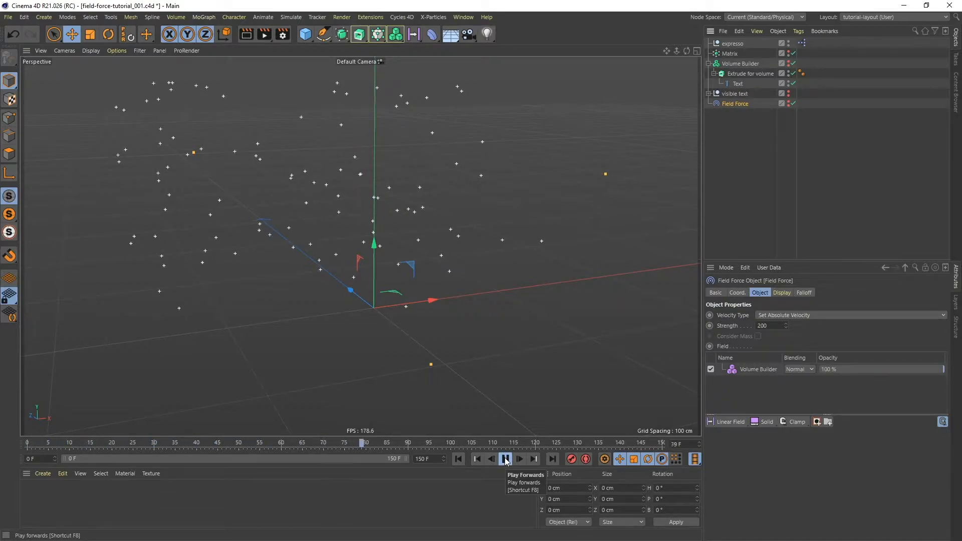
{"action": "left_click", "coordinate": [506, 459]}
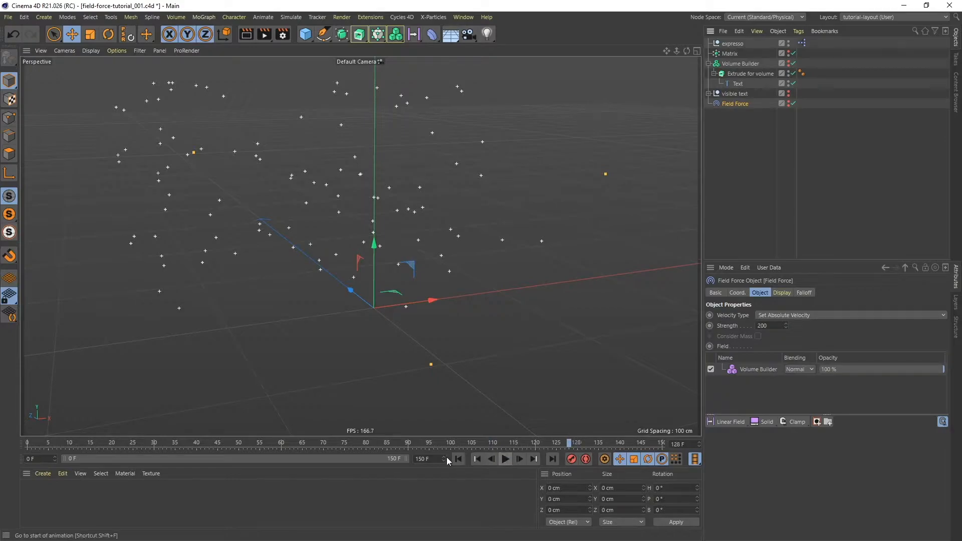
{"action": "left_click", "coordinate": [459, 460]}
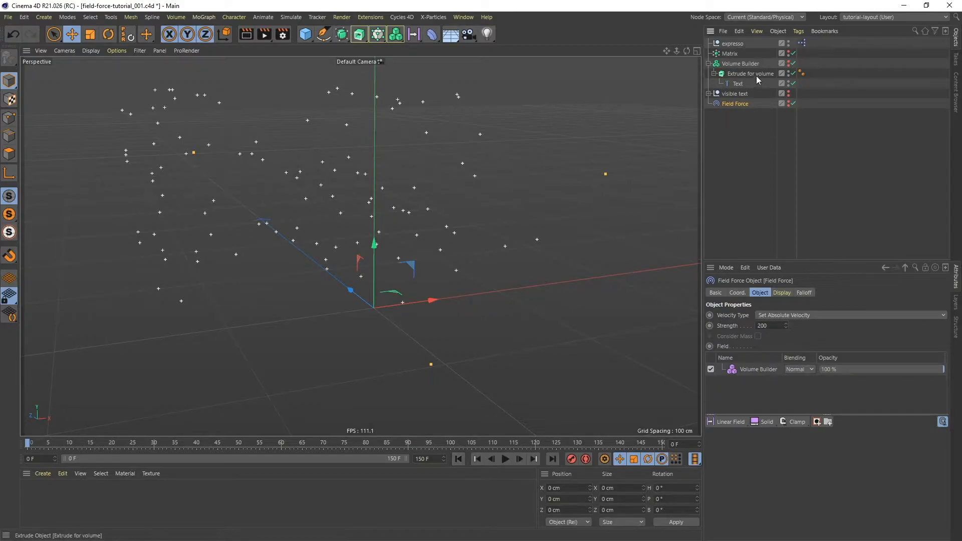
{"action": "left_click", "coordinate": [738, 65]}
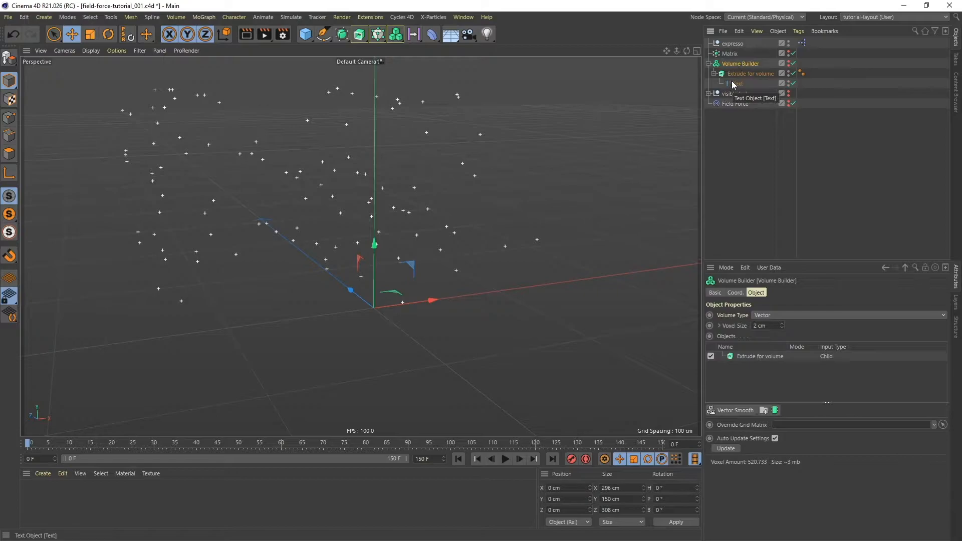
Review the bust animation in field-force-random-field_003.c4d by playing it, and return to field-force-tutorial_001.c4d
{"action": "left_click", "coordinate": [462, 17]}
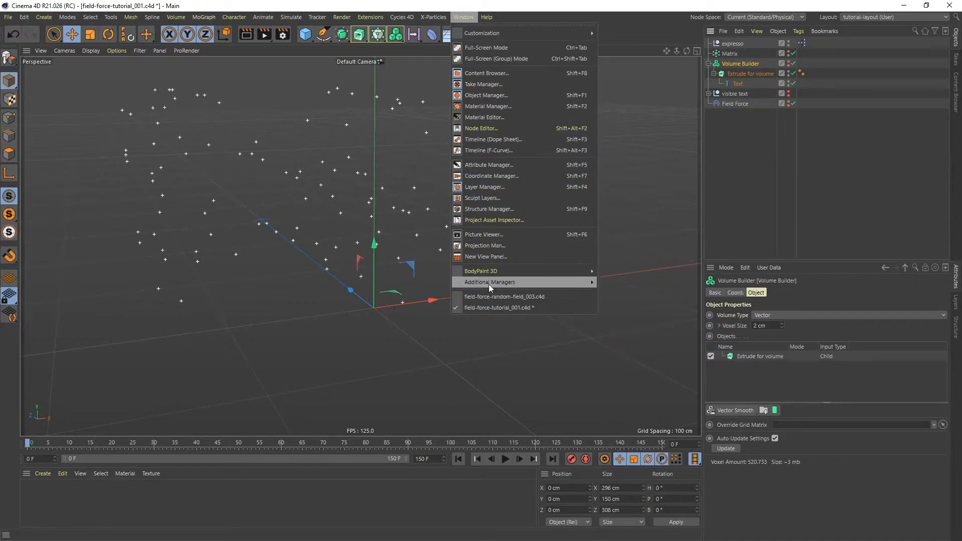
{"action": "left_click", "coordinate": [494, 296]}
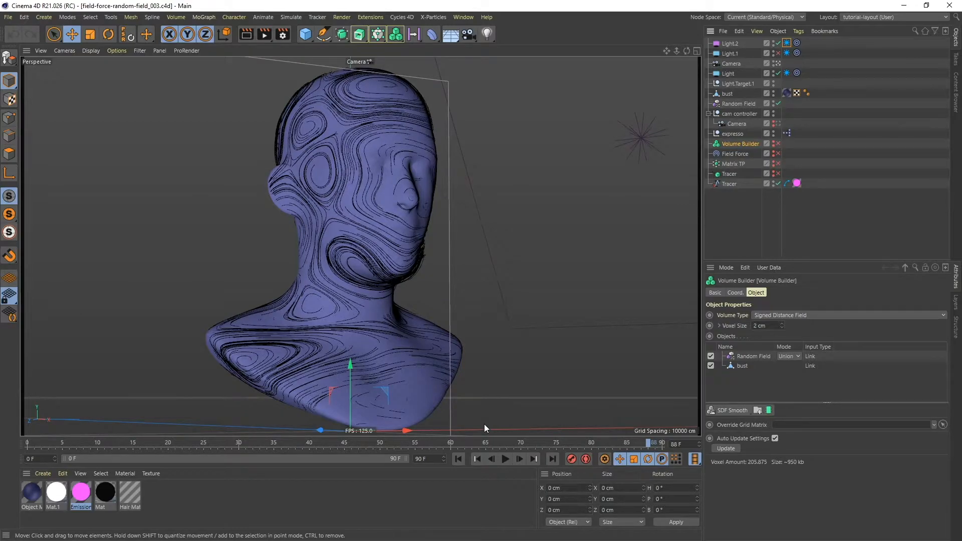
{"action": "left_click", "coordinate": [458, 460]}
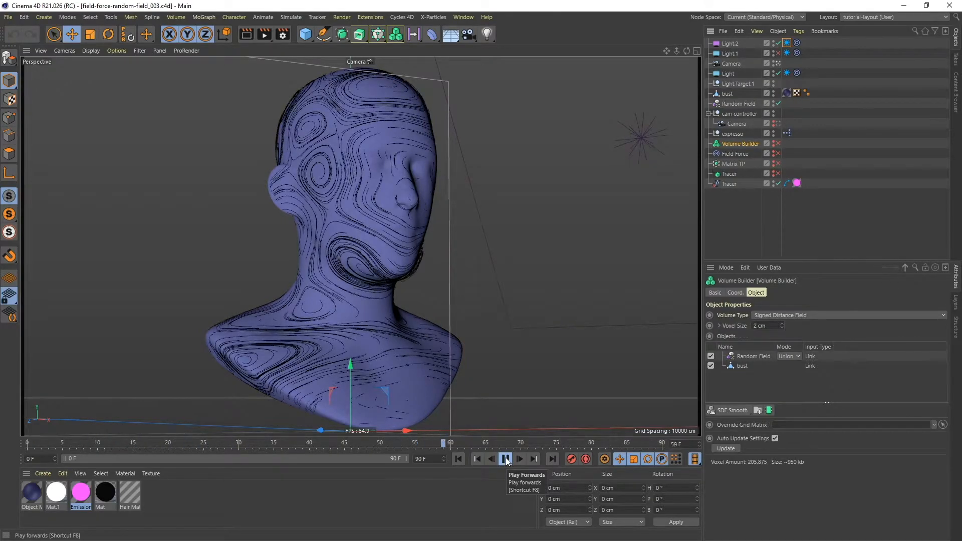
{"action": "left_click", "coordinate": [506, 460]}
{"action": "left_click", "coordinate": [506, 459]}
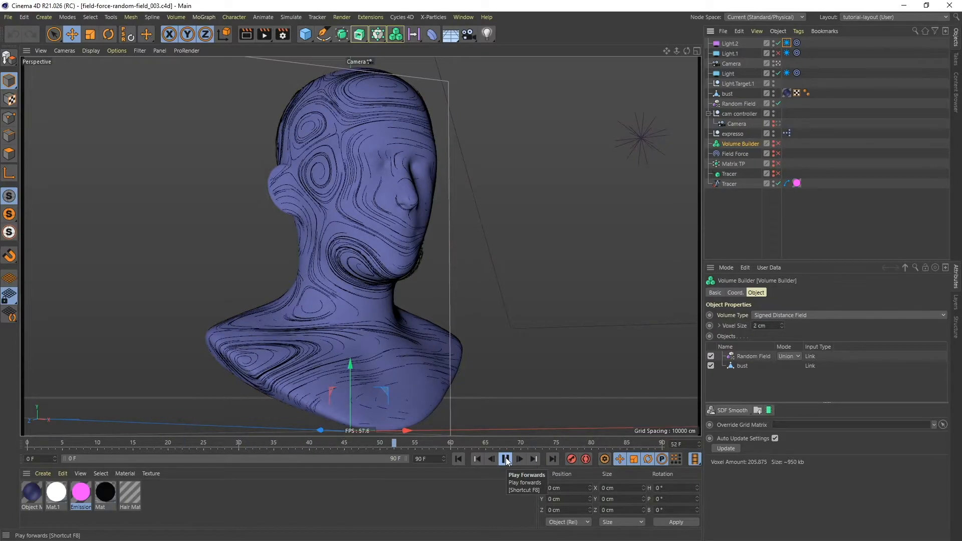
{"action": "left_click", "coordinate": [506, 459]}
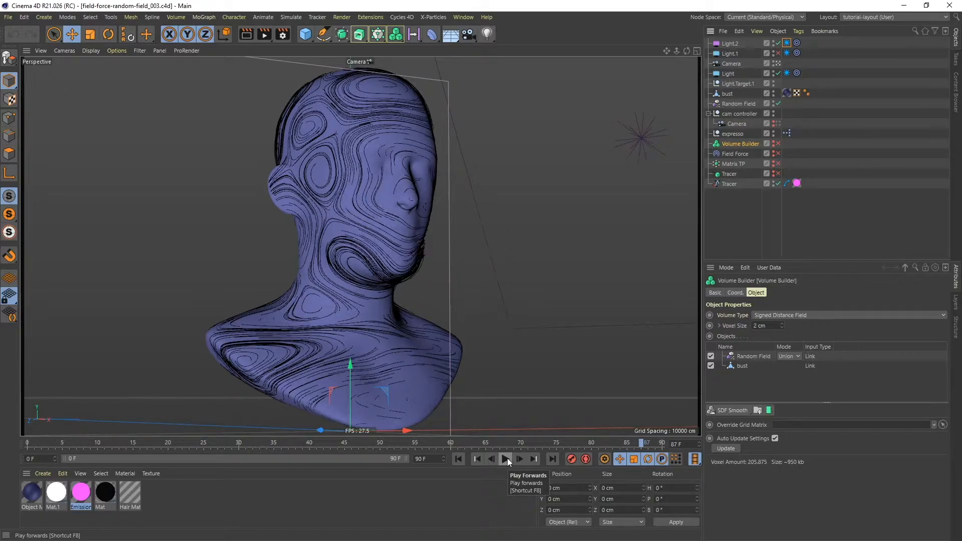
{"action": "left_click", "coordinate": [464, 17]}
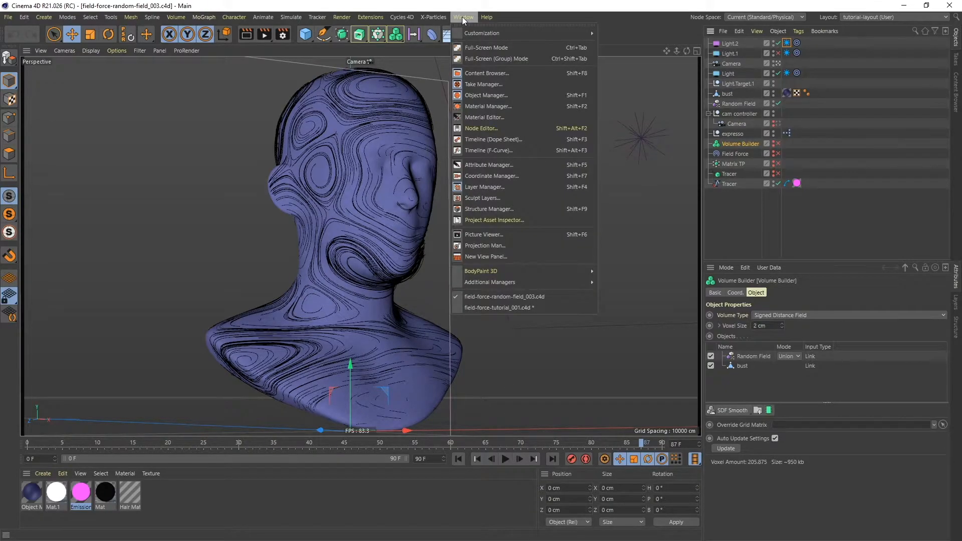
{"action": "left_click", "coordinate": [483, 308]}
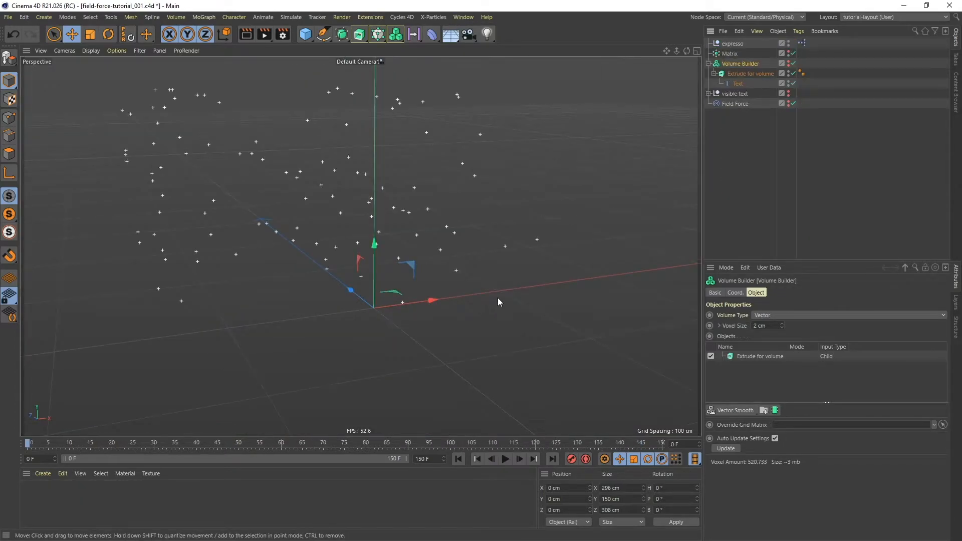
Add a Linear Field to the Volume Builder's object list with its mode set to Cross, and play the simulation
{"action": "left_click", "coordinate": [413, 35]}
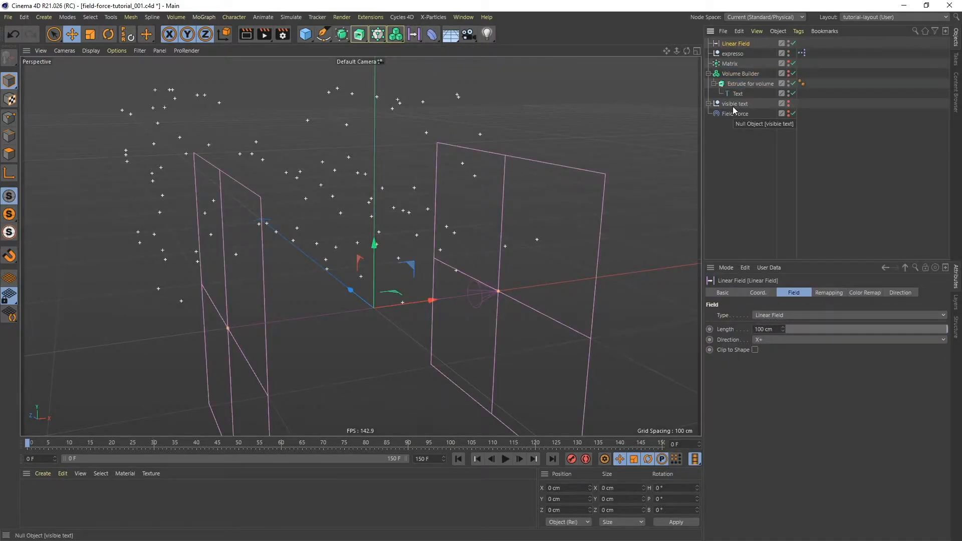
{"action": "left_click", "coordinate": [741, 76]}
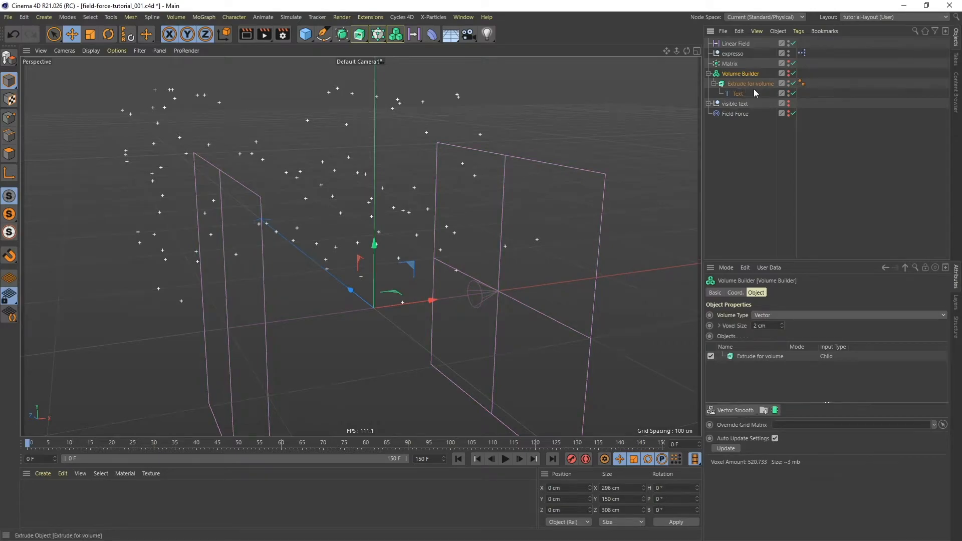
{"action": "left_click_drag", "start_coordinate": [736, 48], "coordinate": [761, 357]}
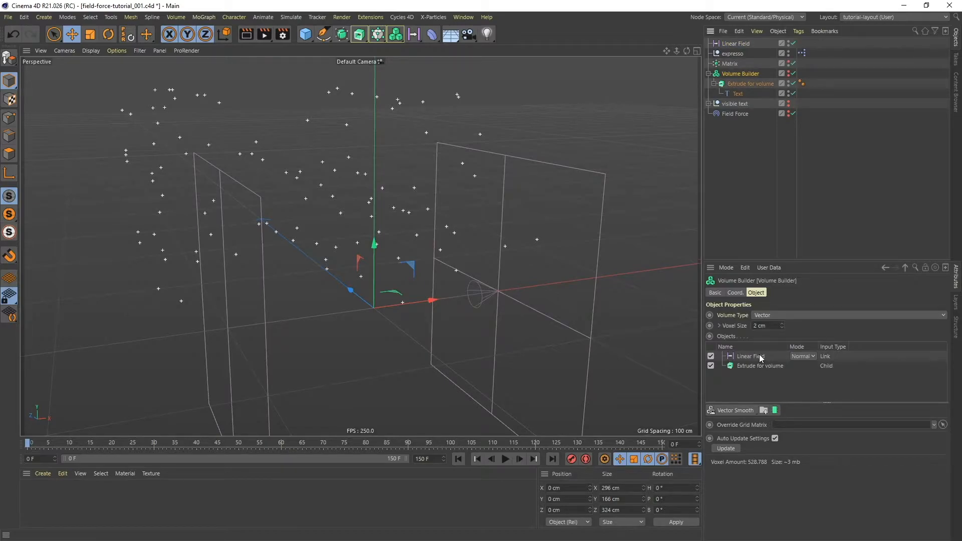
{"action": "left_click", "coordinate": [811, 357]}
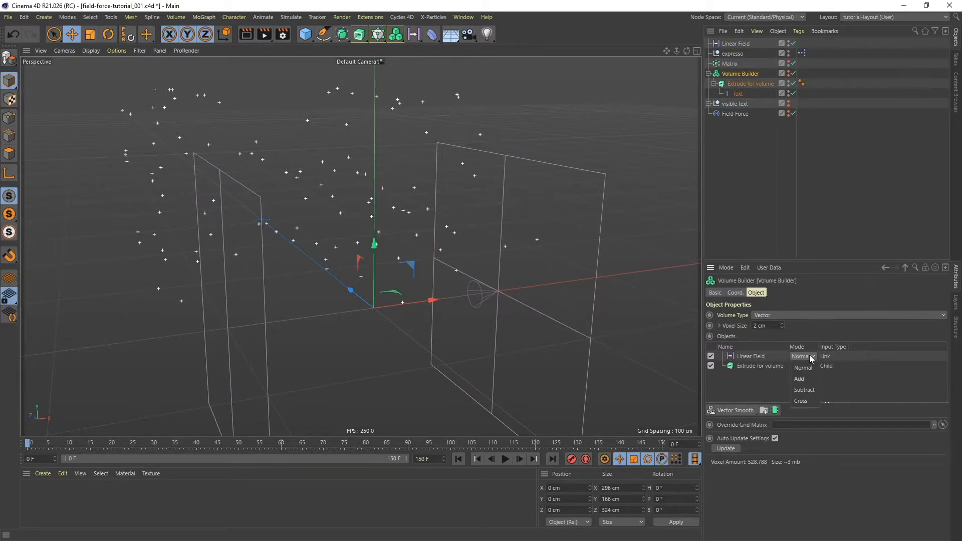
{"action": "left_click", "coordinate": [811, 401]}
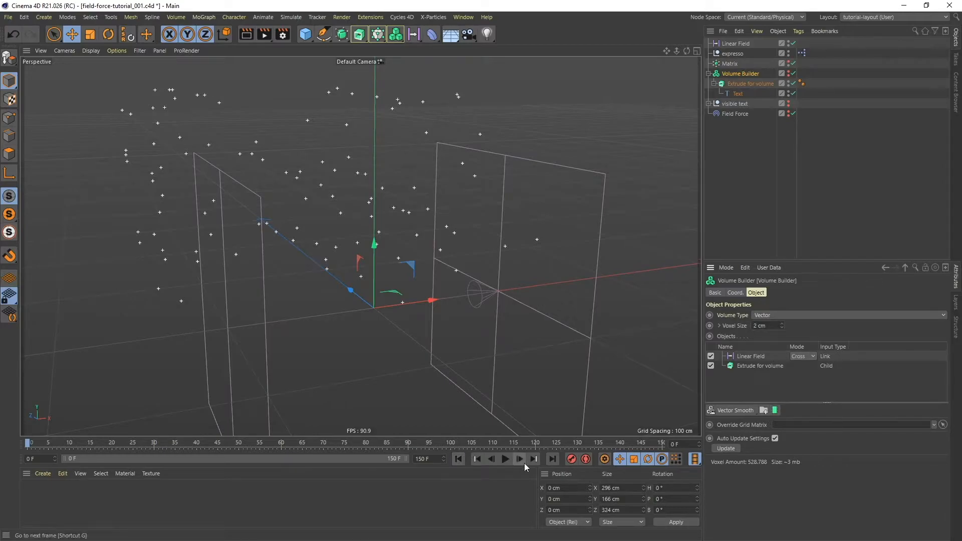
{"action": "left_click", "coordinate": [505, 459]}
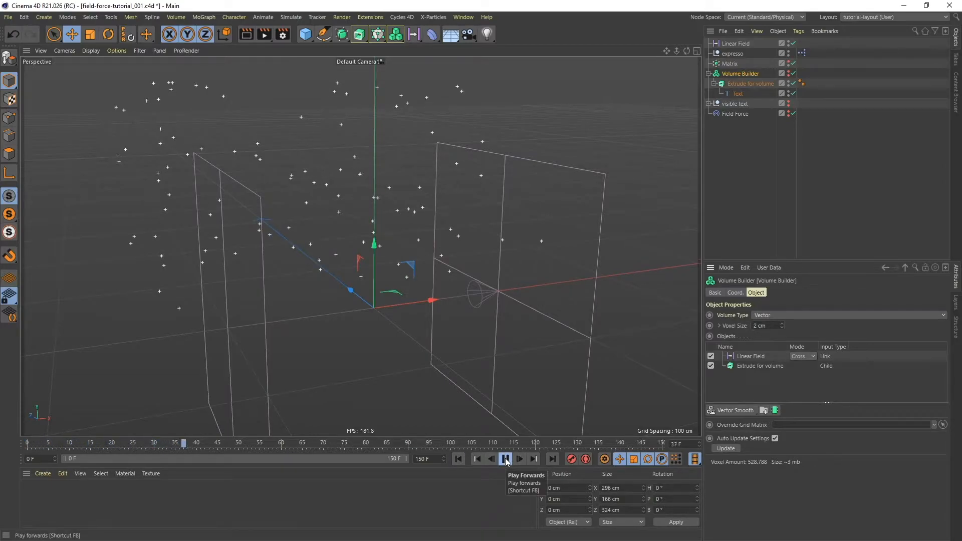
{"action": "left_click", "coordinate": [506, 459]}
Set the Linear Field's creation space in the Volume Builder to Objects Below and replay the simulation from frame 0
{"action": "left_click", "coordinate": [751, 356]}
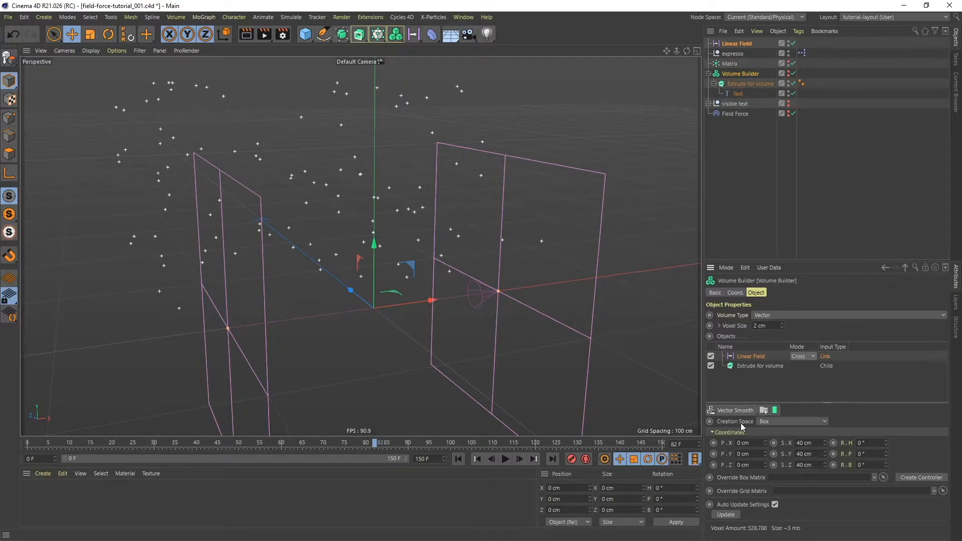
{"action": "left_click", "coordinate": [825, 421]}
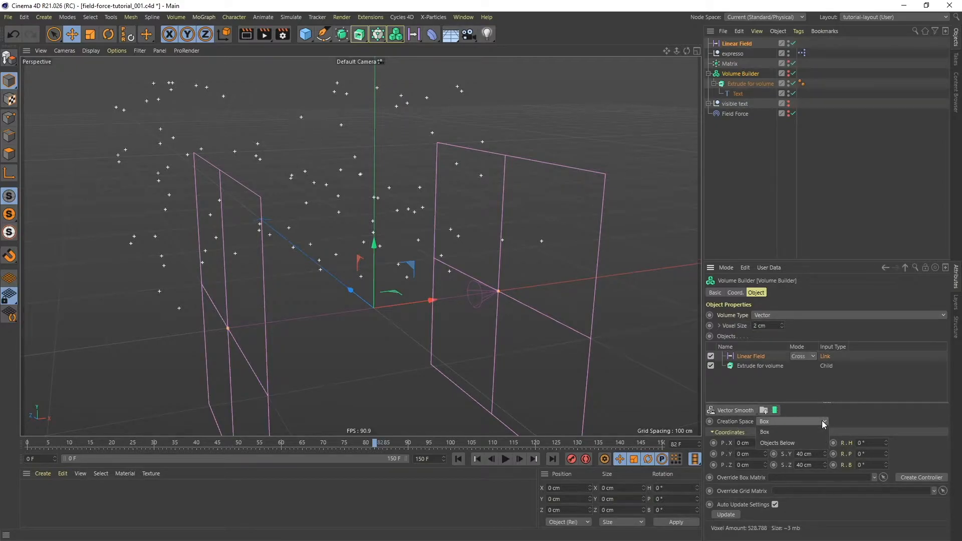
{"action": "left_click", "coordinate": [777, 444]}
{"action": "left_click", "coordinate": [459, 459]}
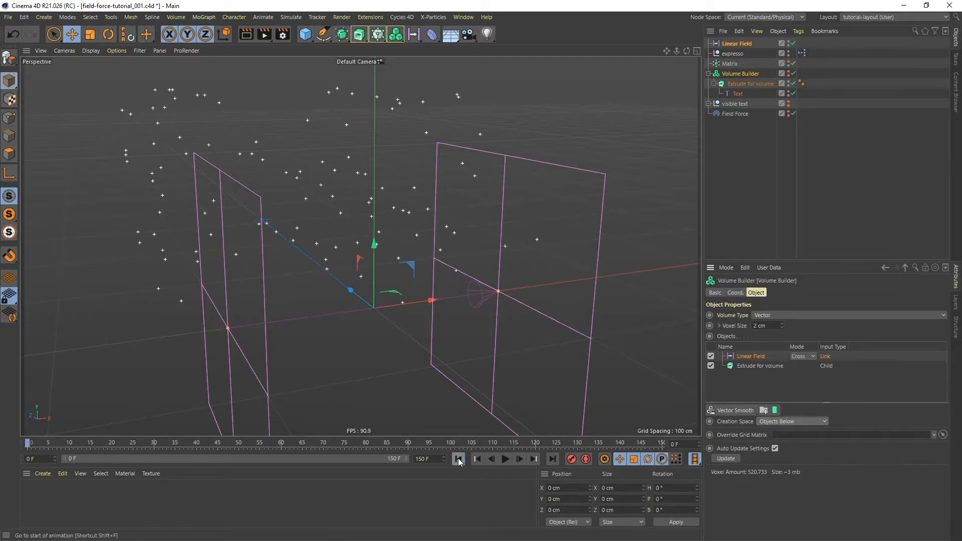
{"action": "left_click", "coordinate": [506, 460]}
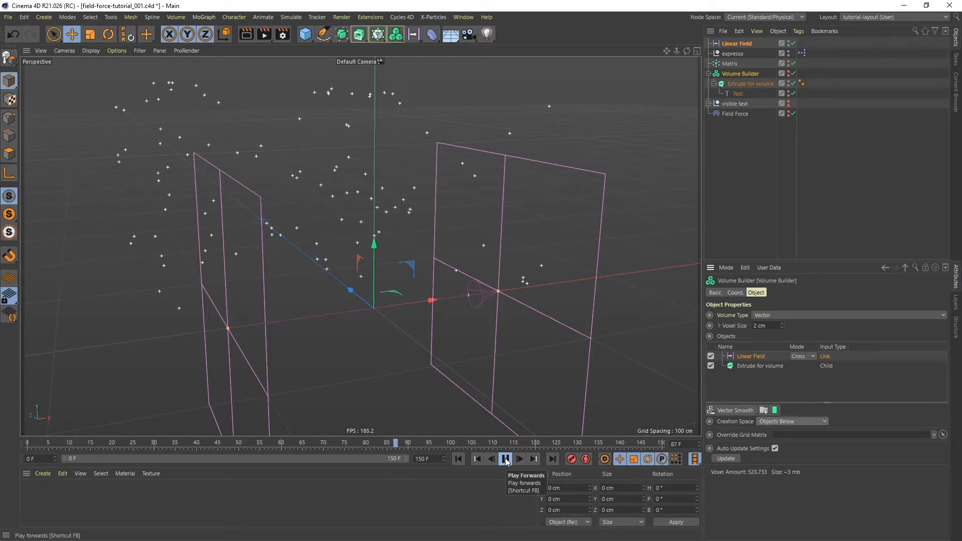
{"action": "left_click", "coordinate": [505, 460]}
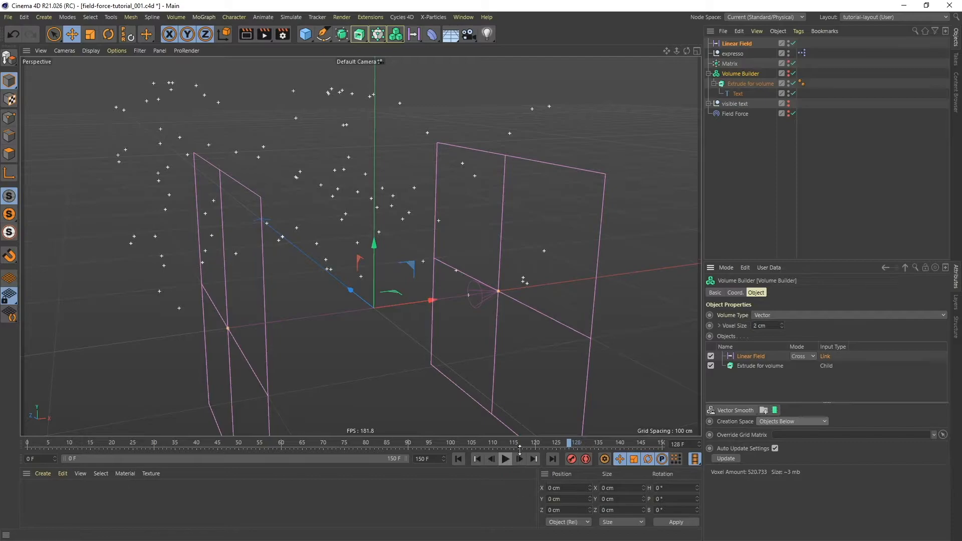
Add a Tracer below Field Force and replace the Volume Builder with the Matrix as its trace link
{"action": "left_click", "coordinate": [380, 35]}
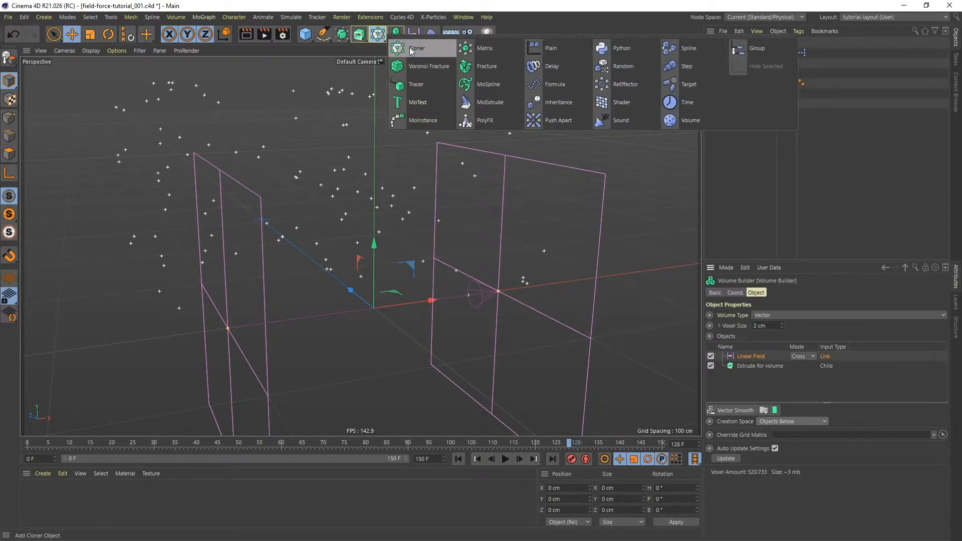
{"action": "left_click", "coordinate": [416, 87]}
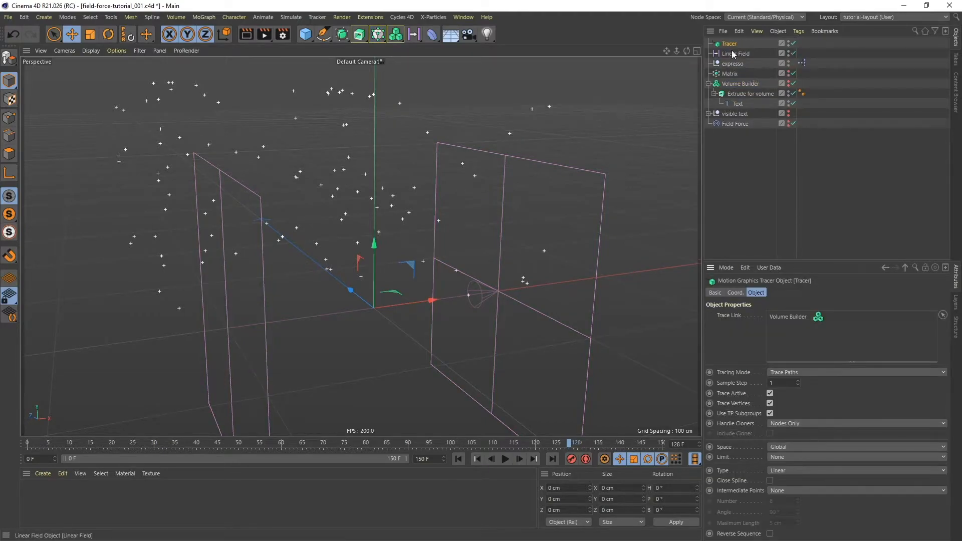
{"action": "left_click_drag", "start_coordinate": [731, 44], "coordinate": [732, 152]}
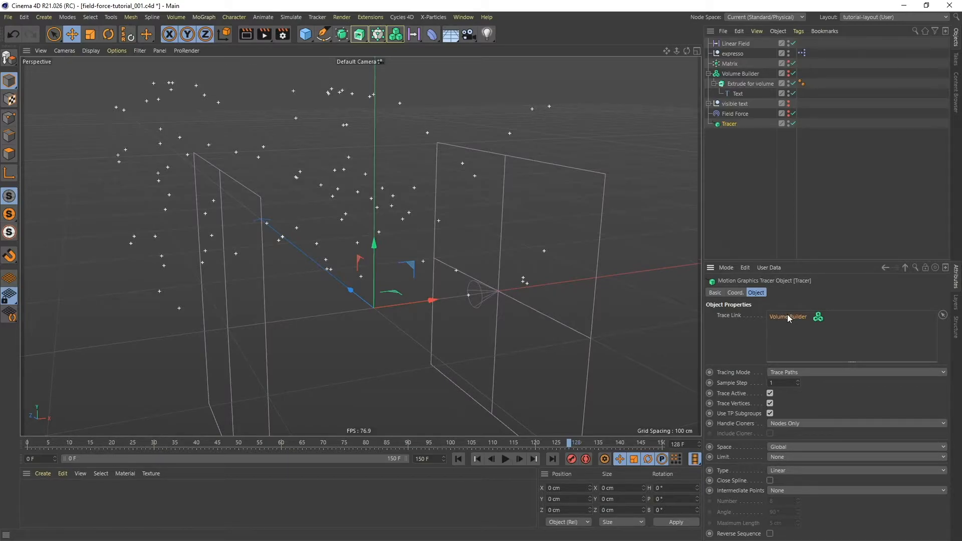
{"action": "key", "text": "Delete"}
{"action": "left_click_drag", "start_coordinate": [733, 67], "coordinate": [789, 330]}
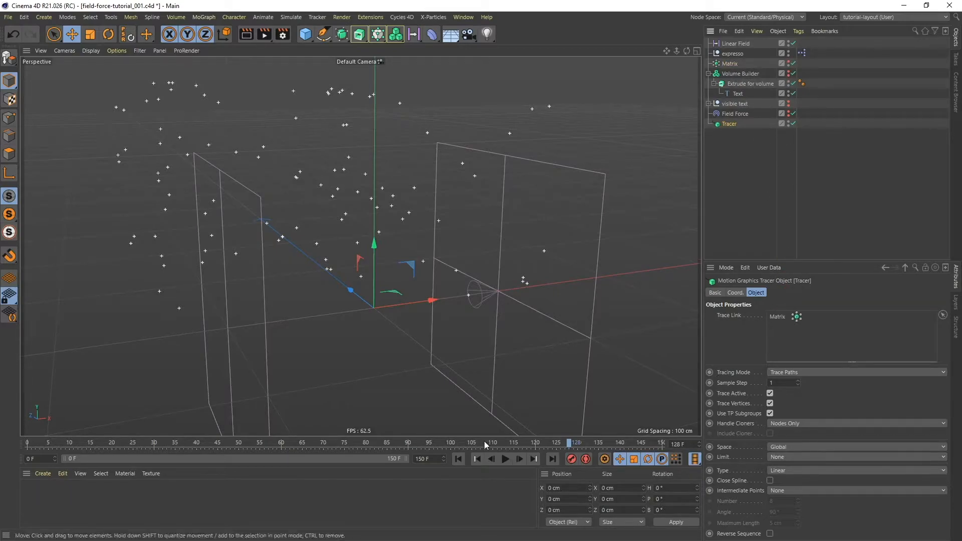
Play the simulation from frame 0 and examine the traced particle paths from another angle
{"action": "left_click", "coordinate": [458, 459]}
{"action": "left_click", "coordinate": [505, 459]}
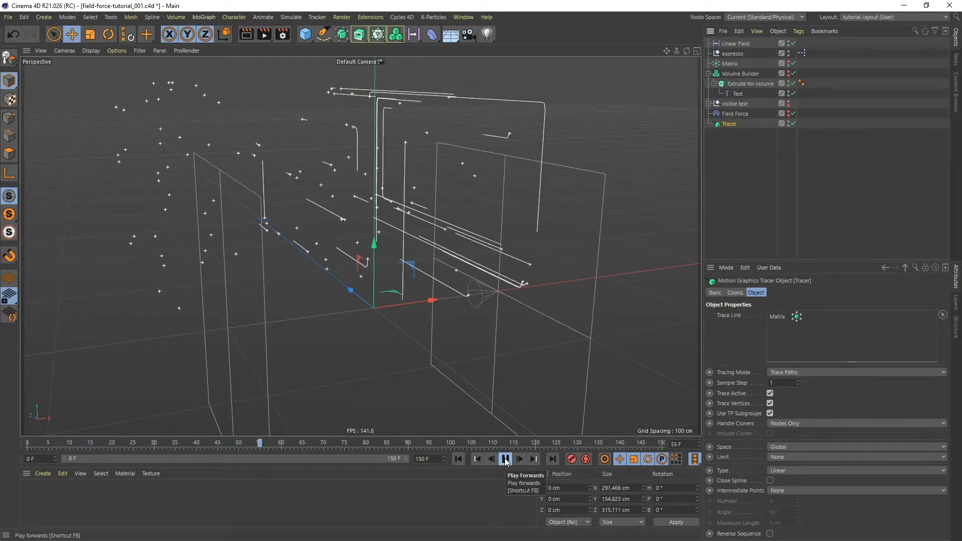
{"action": "left_click", "coordinate": [506, 459]}
{"action": "left_click_drag", "start_coordinate": [430, 255], "coordinate": [459, 273], "text": "alt"}
{"action": "left_click_drag", "start_coordinate": [424, 221], "coordinate": [424, 263], "text": "alt"}
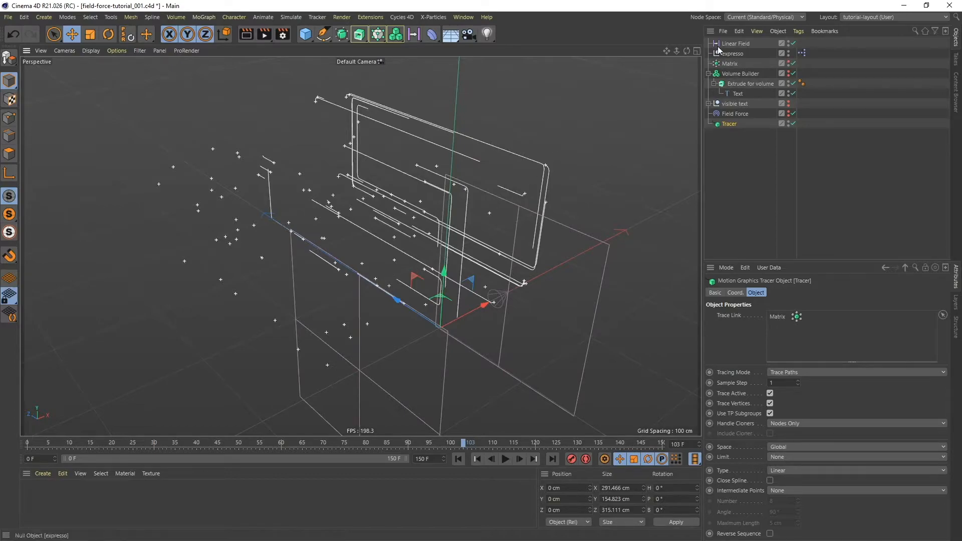
Set the Linear Field's length to 2000 cm and replay the simulation from frame 0
{"action": "left_click", "coordinate": [735, 44]}
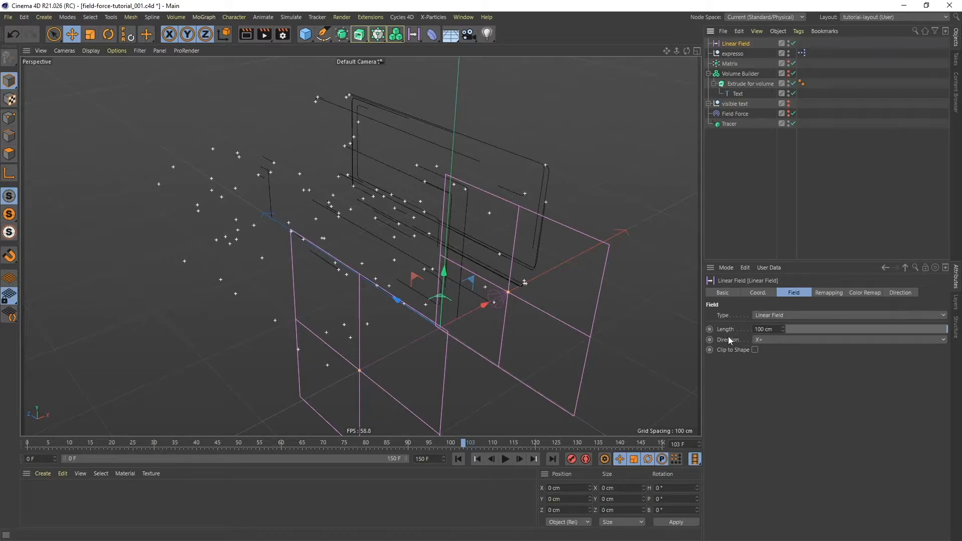
{"action": "left_click_drag", "start_coordinate": [775, 331], "coordinate": [735, 330]}
{"action": "type", "text": "200"}
{"action": "key", "text": "Return"}
{"action": "left_click", "coordinate": [505, 460]}
{"action": "left_click", "coordinate": [459, 460]}
{"action": "left_click", "coordinate": [505, 459]}
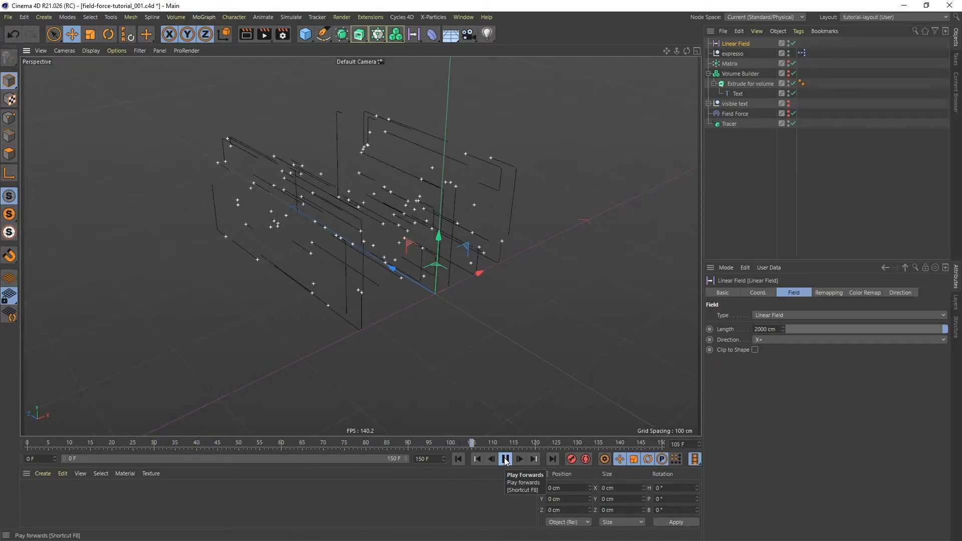
{"action": "left_click_drag", "start_coordinate": [363, 270], "coordinate": [341, 250], "text": "alt"}
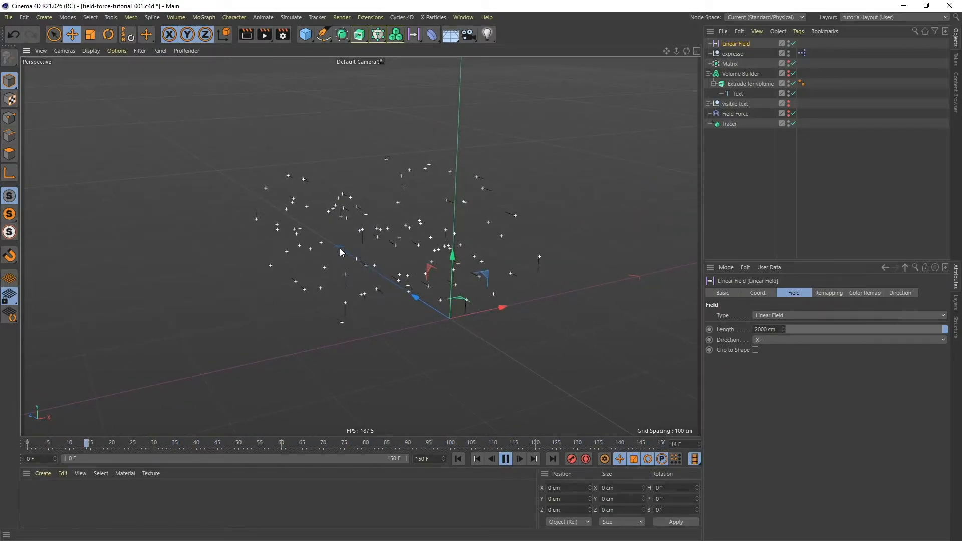
{"action": "left_click", "coordinate": [507, 461]}
Set the Linear Field's direction to Y+ and replay the traced simulation from frame 0
{"action": "left_click", "coordinate": [776, 339]}
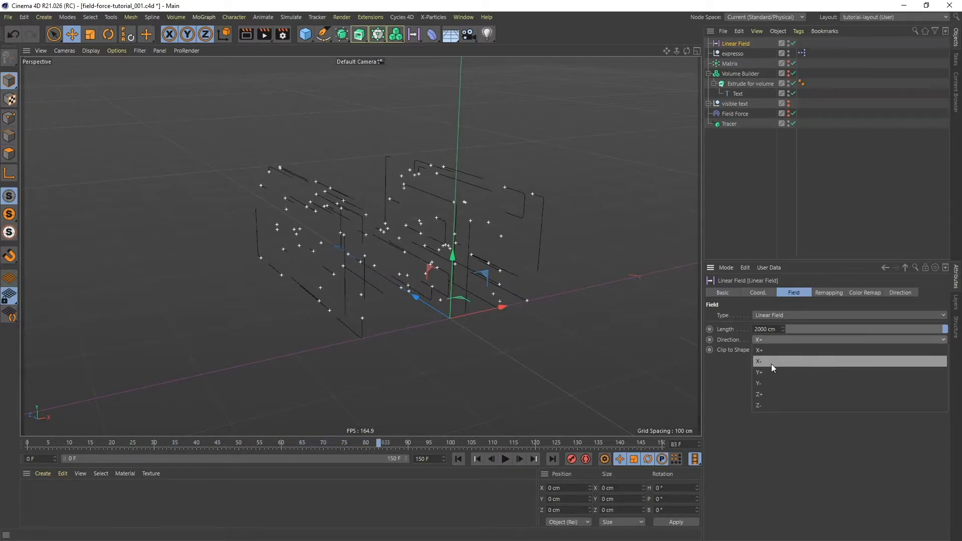
{"action": "left_click", "coordinate": [755, 373]}
{"action": "left_click", "coordinate": [459, 460]}
{"action": "left_click", "coordinate": [505, 460]}
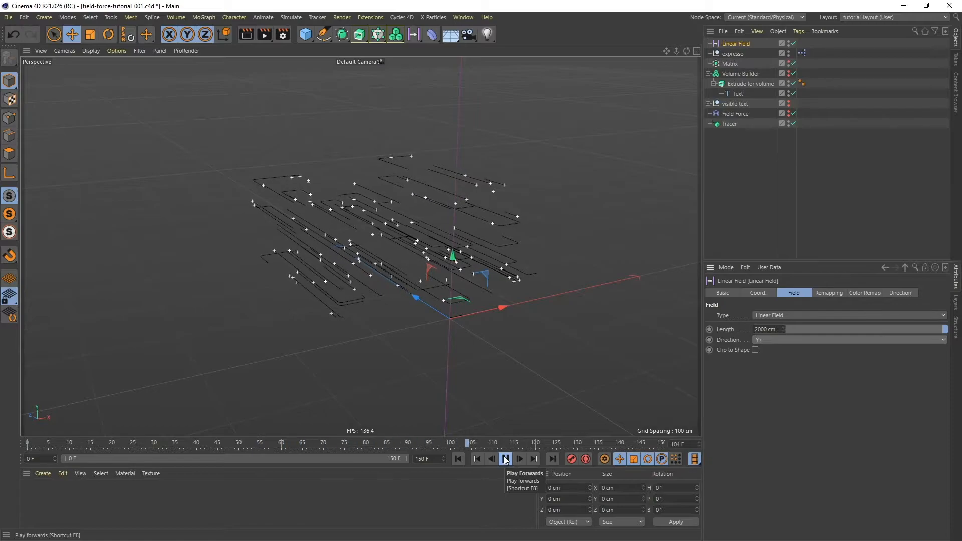
{"action": "left_click", "coordinate": [505, 459]}
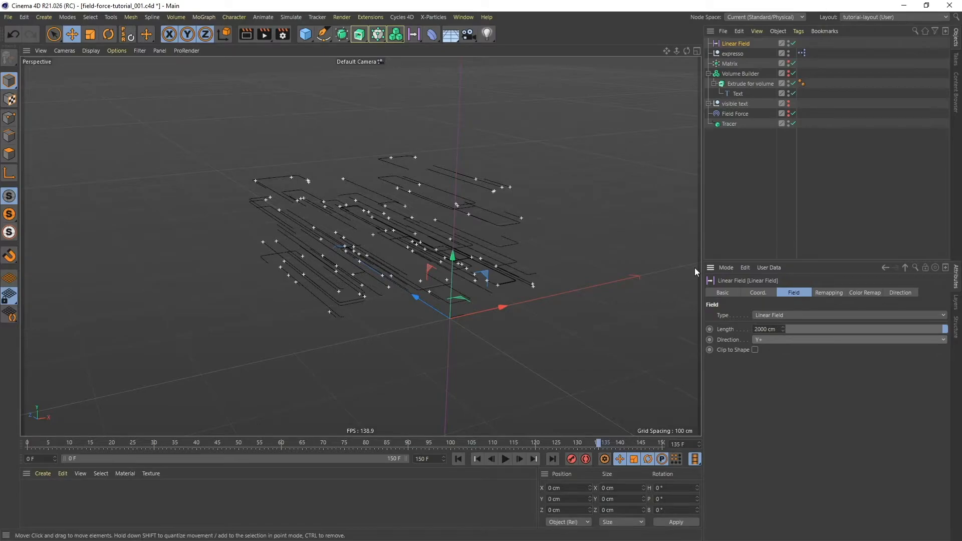
Try the Edge distribution on the Matrix, replay the simulation from frame 0, and return the distribution to Surface
{"action": "left_click", "coordinate": [731, 64]}
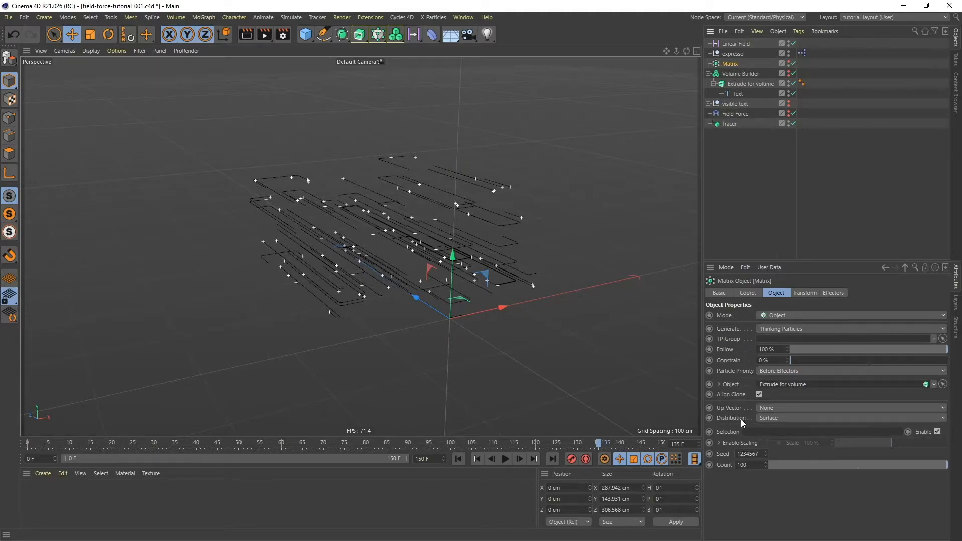
{"action": "left_click", "coordinate": [772, 419]}
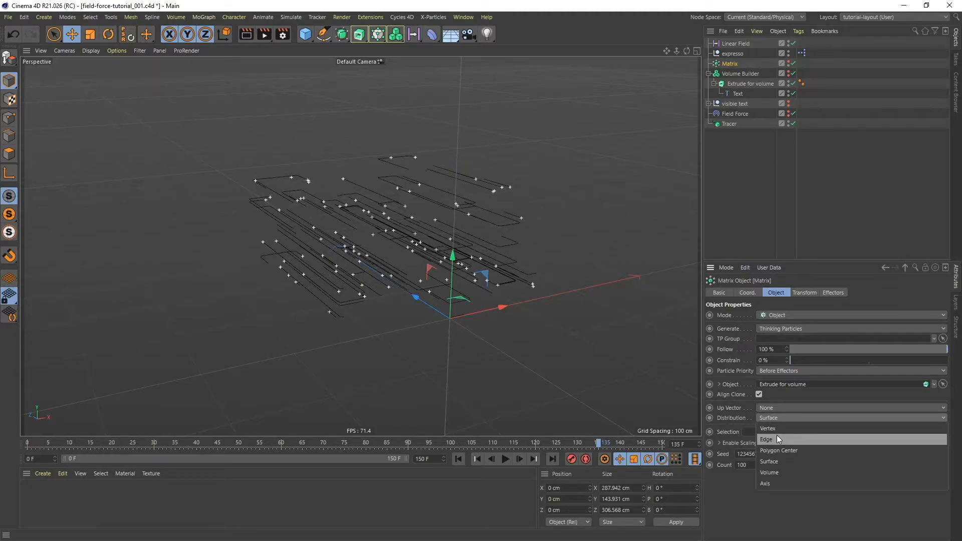
{"action": "left_click", "coordinate": [777, 439]}
{"action": "left_click", "coordinate": [459, 459]}
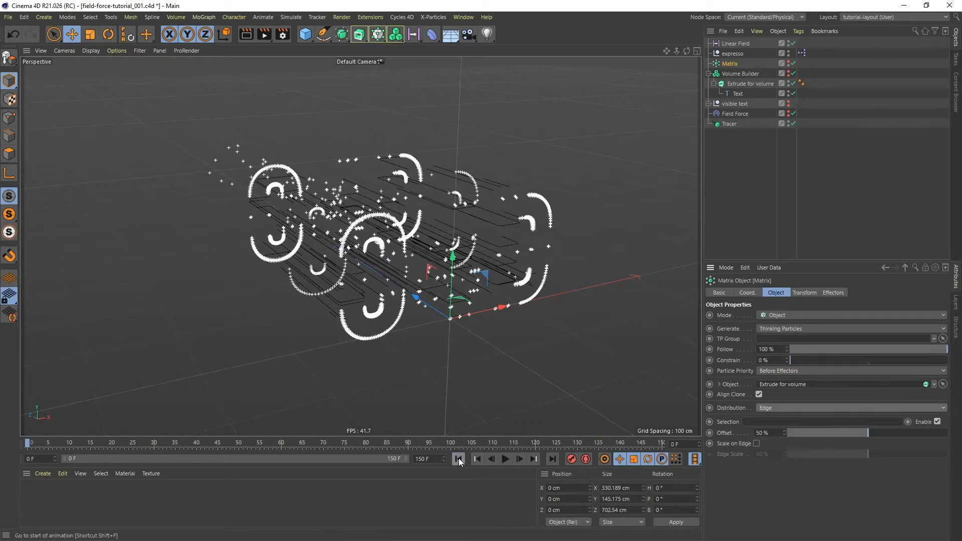
{"action": "left_click", "coordinate": [506, 459]}
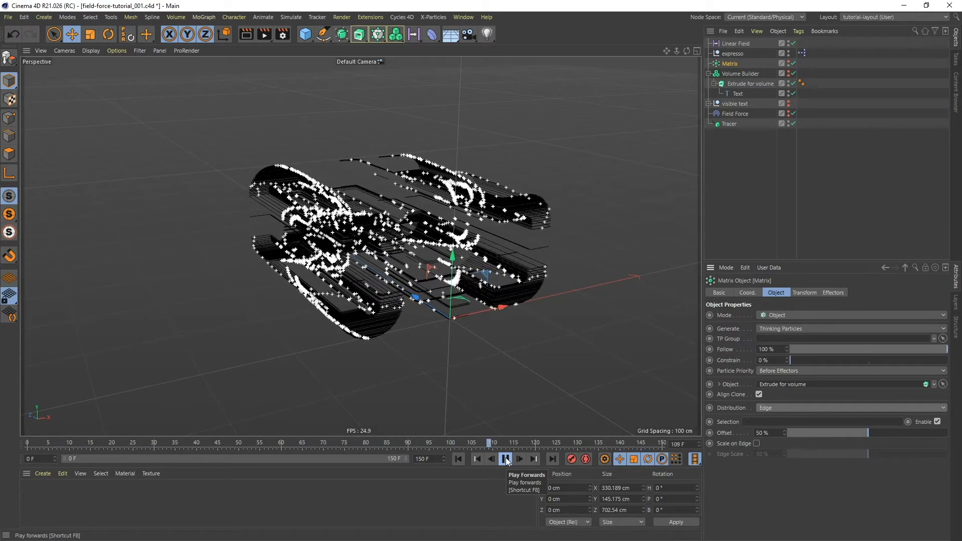
{"action": "left_click", "coordinate": [507, 459]}
{"action": "left_click_drag", "start_coordinate": [441, 315], "coordinate": [434, 286], "text": "alt"}
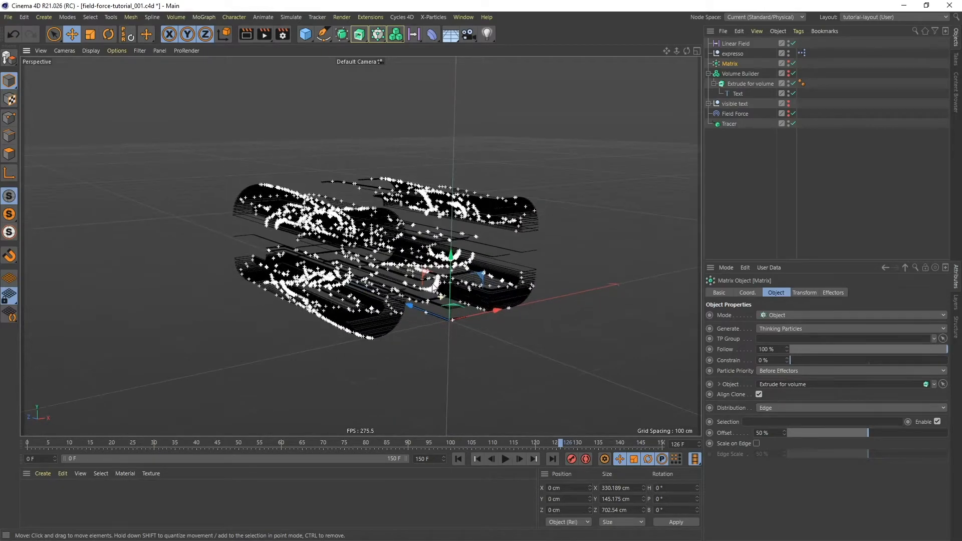
{"action": "left_click", "coordinate": [772, 406]}
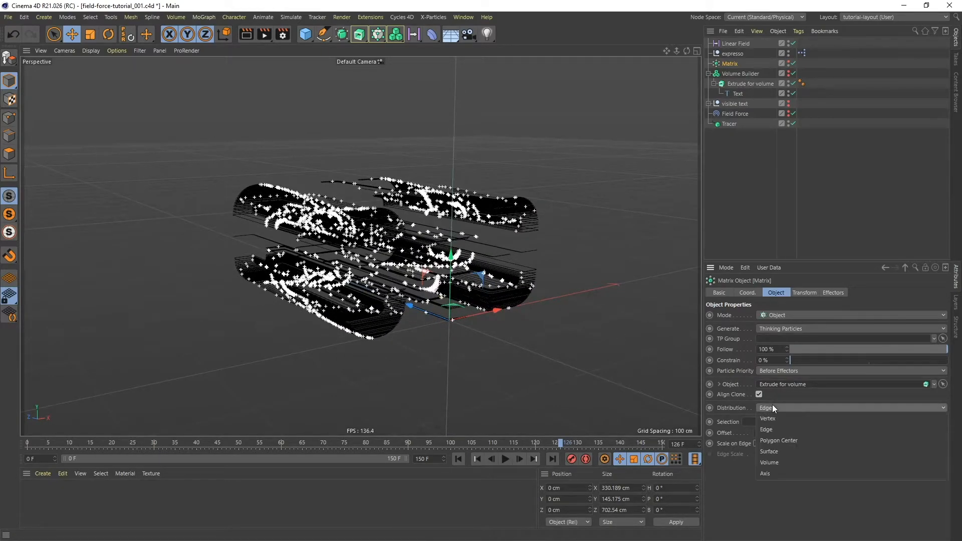
{"action": "left_click", "coordinate": [777, 451]}
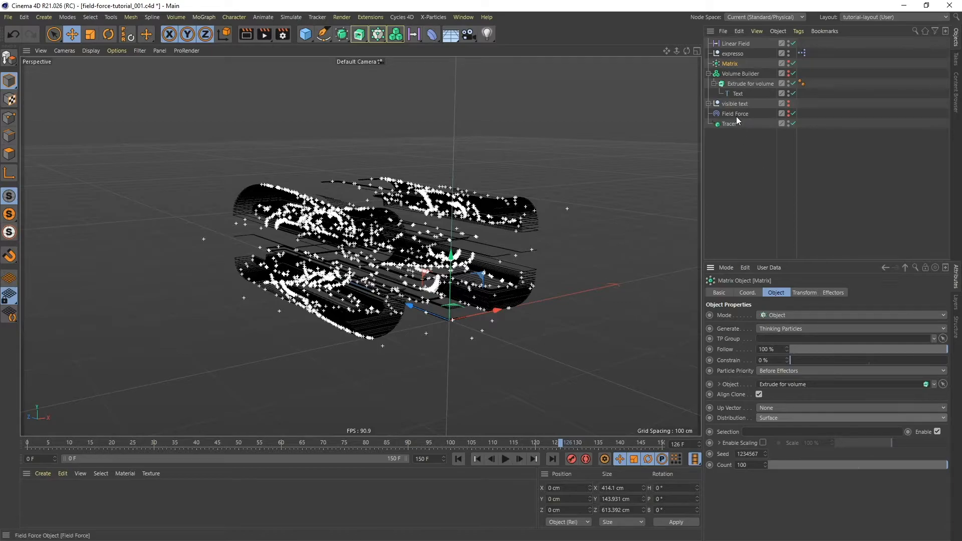
Set the Linear Field's length to 25 cm and its direction to Z+
{"action": "left_click", "coordinate": [740, 73]}
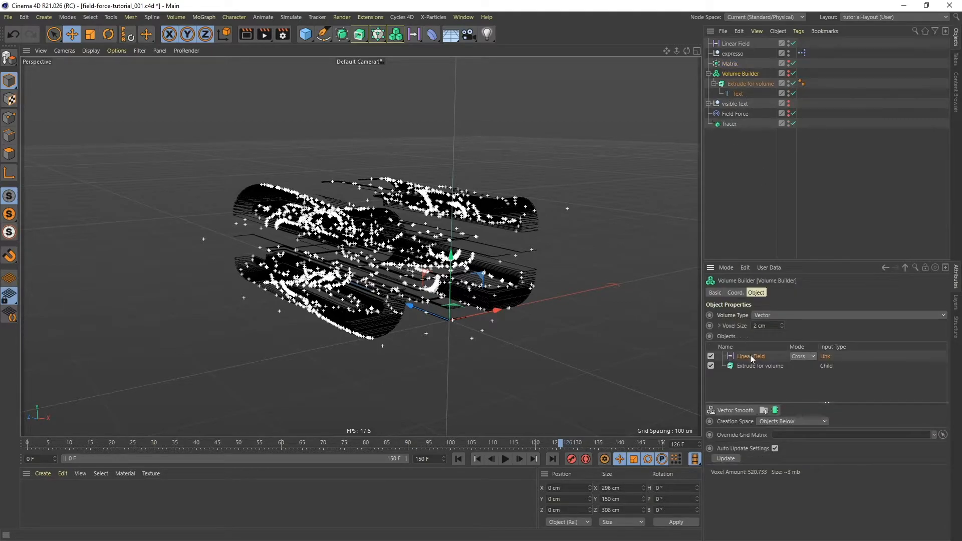
{"action": "double_click", "coordinate": [752, 357]}
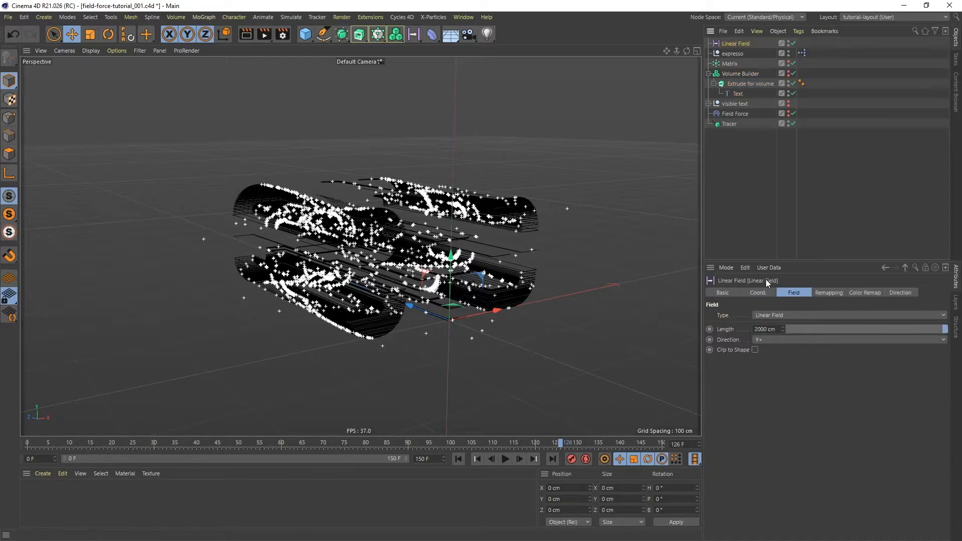
{"action": "left_click", "coordinate": [758, 330]}
{"action": "type", "text": "25"}
{"action": "key", "text": "Return"}
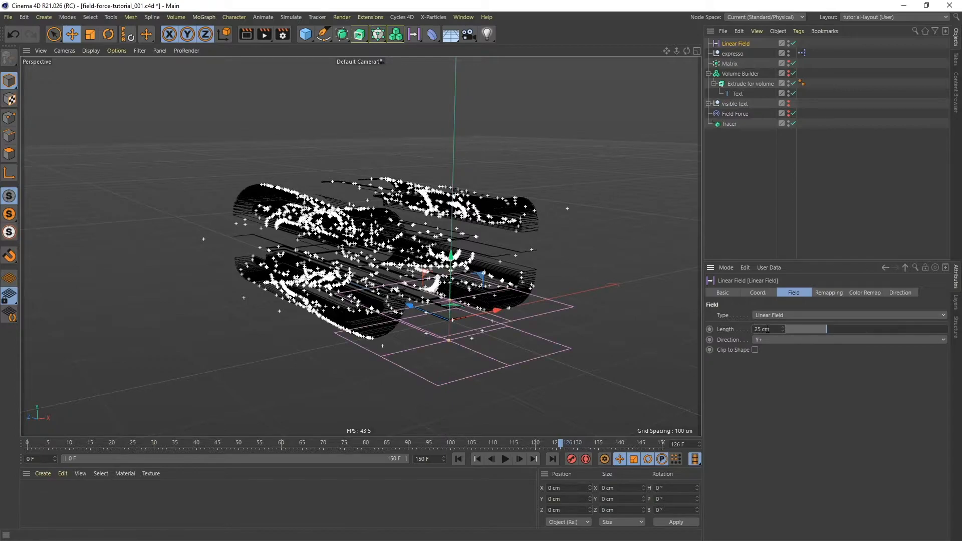
{"action": "left_click", "coordinate": [770, 340]}
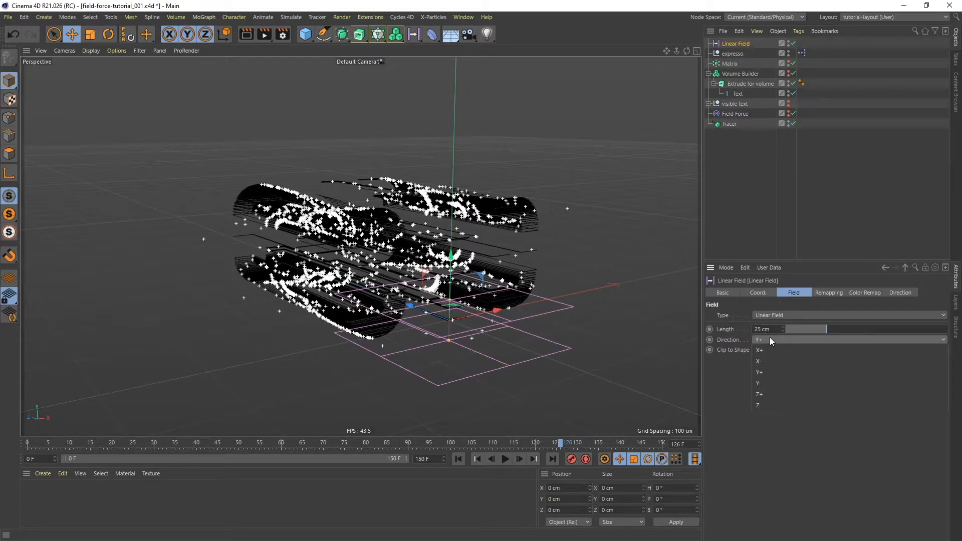
{"action": "left_click", "coordinate": [767, 394]}
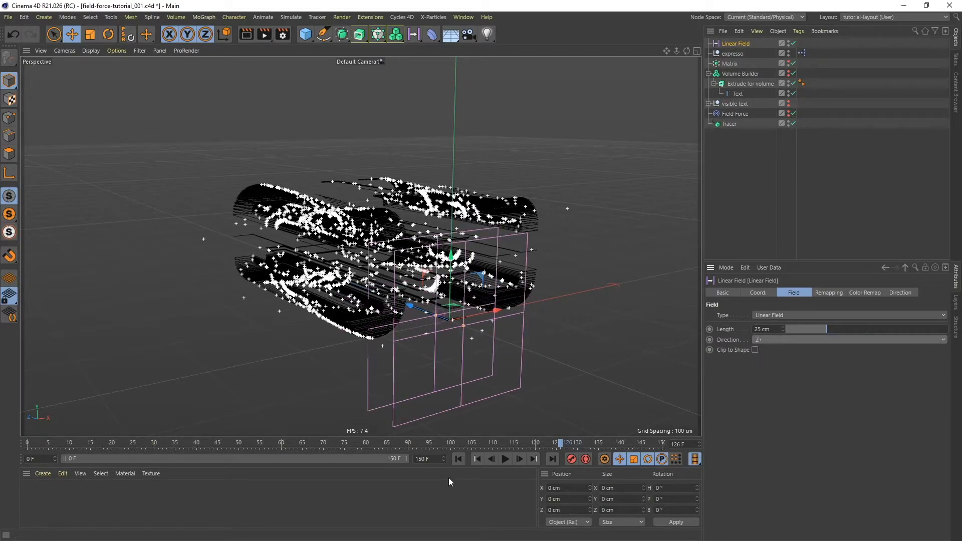
Replay the simulation from frame 0 and examine the particle paths around the letters from another angle
{"action": "left_click", "coordinate": [457, 459]}
{"action": "left_click", "coordinate": [506, 460]}
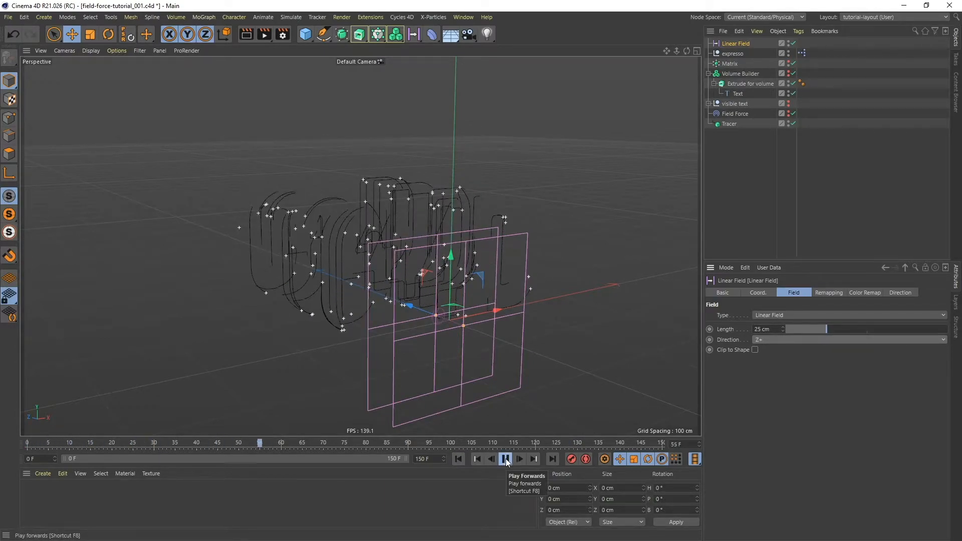
{"action": "left_click", "coordinate": [506, 460]}
{"action": "left_click_drag", "start_coordinate": [474, 298], "coordinate": [462, 314], "text": "alt"}
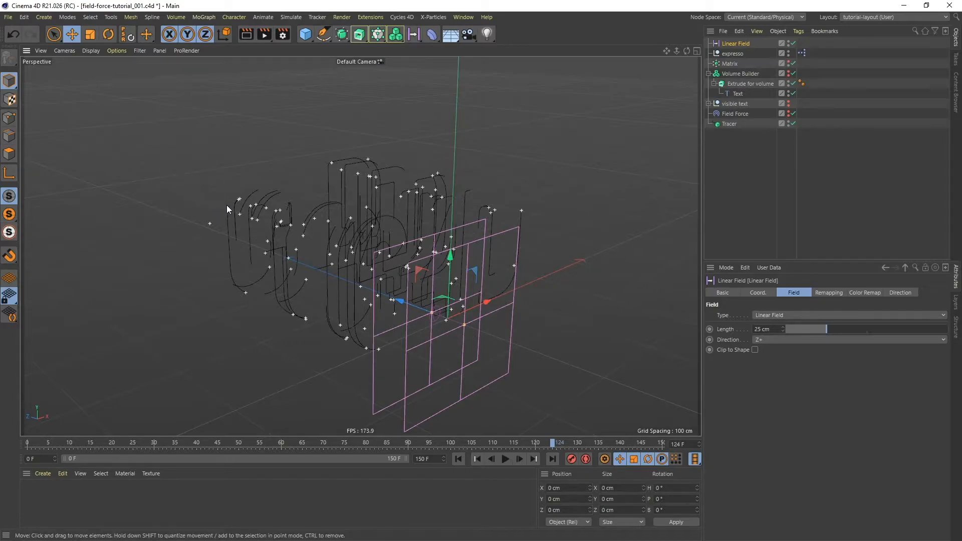
Try the Linear Field at about 197 cm along Z, within the text's depth, and replay from frame 0
{"action": "left_click_drag", "start_coordinate": [305, 242], "coordinate": [130, 200], "text": "alt"}
{"action": "middle_click_drag", "start_coordinate": [259, 246], "coordinate": [354, 256], "text": "alt"}
{"action": "left_click_drag", "start_coordinate": [342, 239], "coordinate": [386, 287], "text": "alt"}
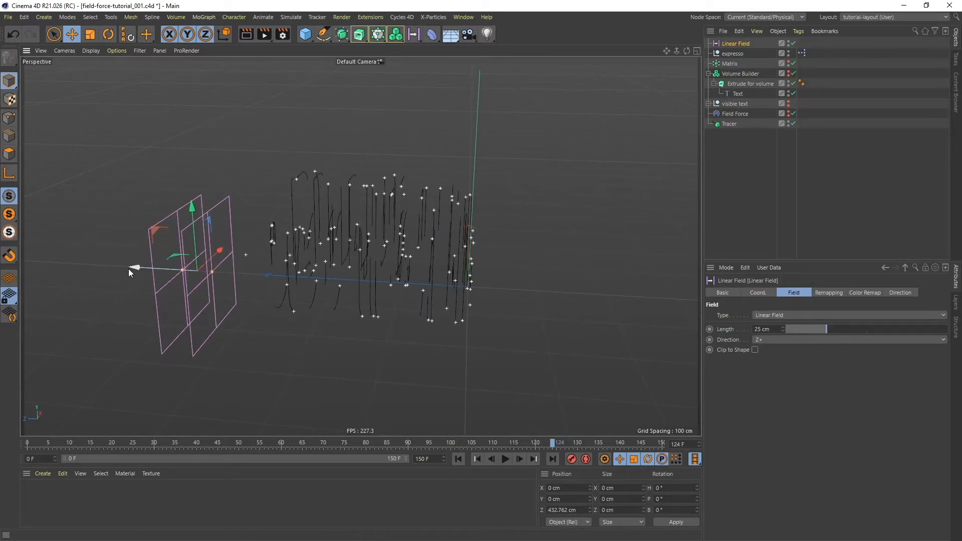
{"action": "left_click_drag", "start_coordinate": [147, 268], "coordinate": [276, 273]}
{"action": "left_click", "coordinate": [456, 458]}
{"action": "left_click", "coordinate": [506, 459]}
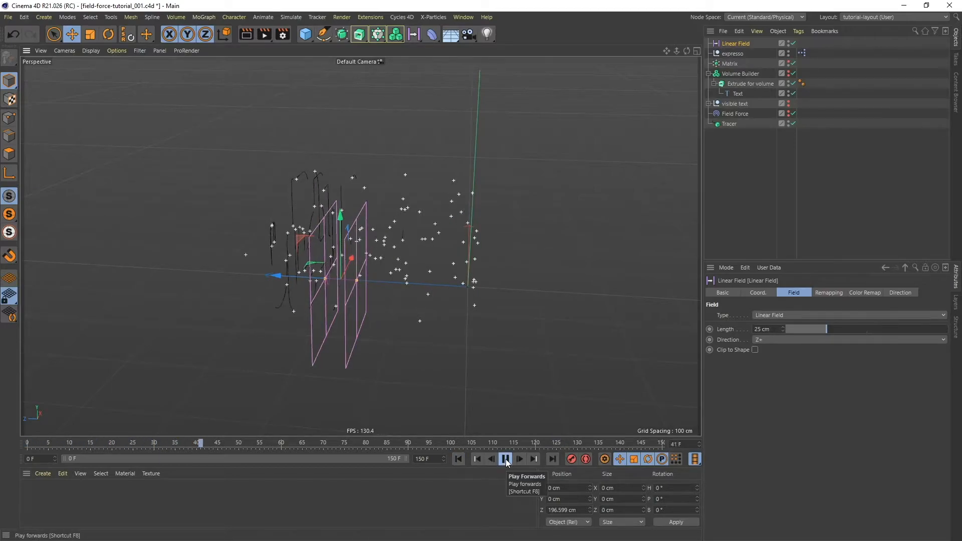
{"action": "left_click", "coordinate": [505, 459]}
Move the Linear Field to about 377 cm along Z, beyond the text, and keyframe its Z position at frame 0
{"action": "left_click", "coordinate": [463, 458]}
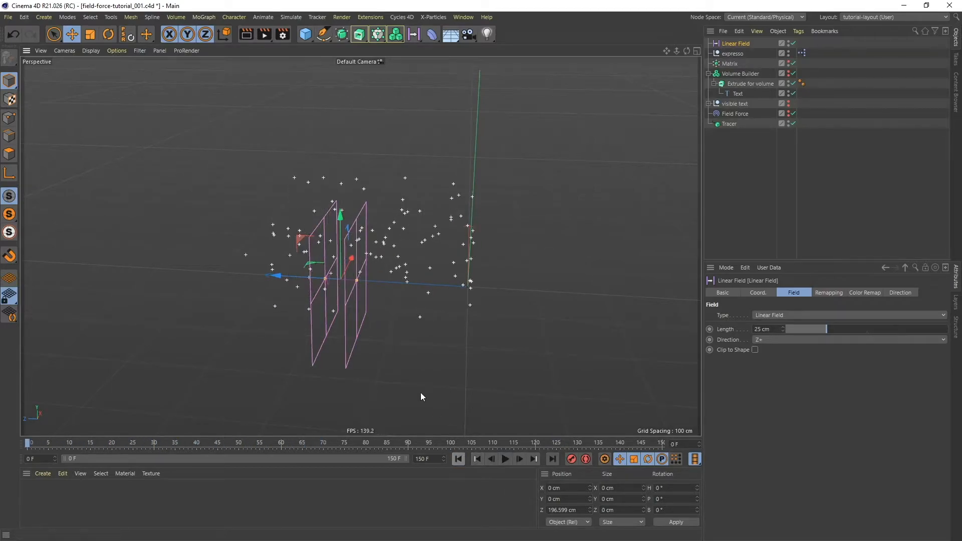
{"action": "left_click_drag", "start_coordinate": [272, 275], "coordinate": [162, 236]}
{"action": "mouse_move", "coordinate": [227, 253]}
{"action": "left_mouse_down", "text": "alt"}
{"action": "mouse_move", "coordinate": [250, 245]}
{"action": "mouse_move", "coordinate": [245, 252]}
{"action": "left_mouse_up", "text": "alt"}
{"action": "left_click_drag", "start_coordinate": [165, 270], "coordinate": [175, 269]}
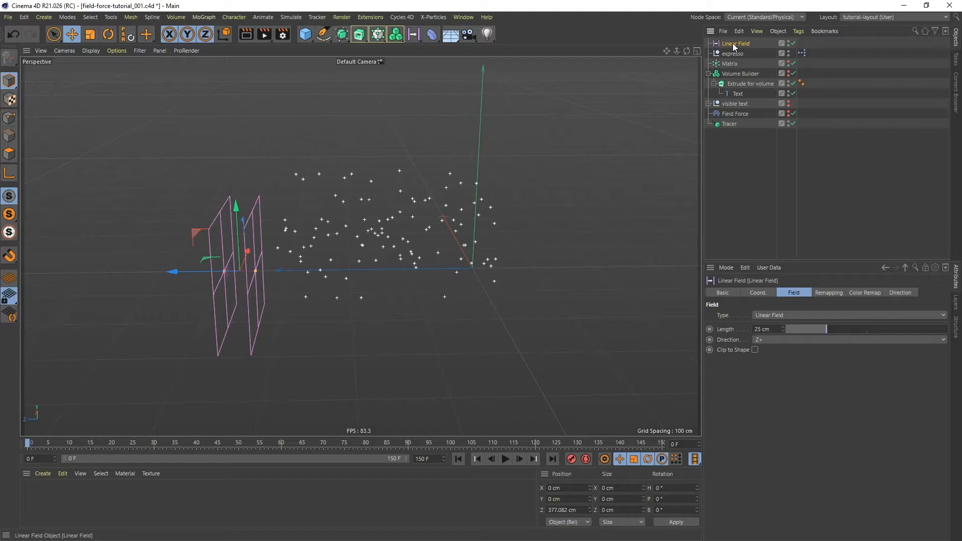
{"action": "left_click", "coordinate": [760, 293]}
{"action": "left_click", "coordinate": [710, 338]}
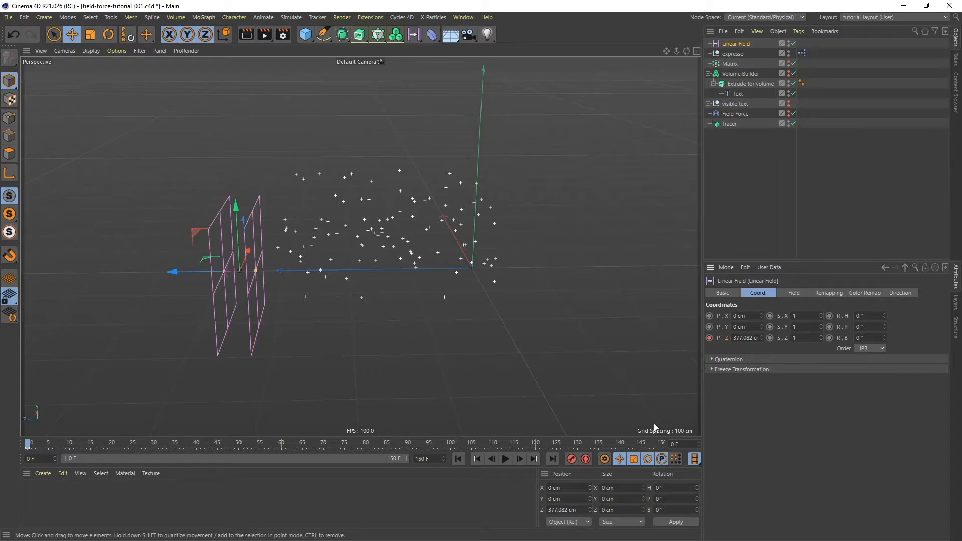
At frame 140, move the Linear Field to about -79 cm along Z, past the opposite end of the text, and keyframe its Z position
{"action": "left_click_drag", "start_coordinate": [685, 445], "coordinate": [660, 441]}
{"action": "type", "text": "140"}
{"action": "key", "text": "Return"}
{"action": "left_click", "coordinate": [506, 460]}
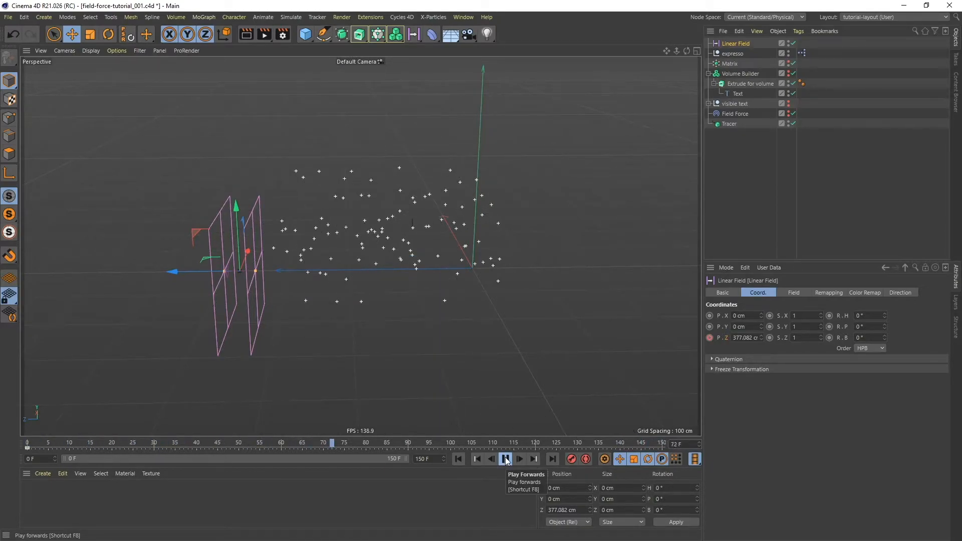
{"action": "left_click", "coordinate": [505, 459]}
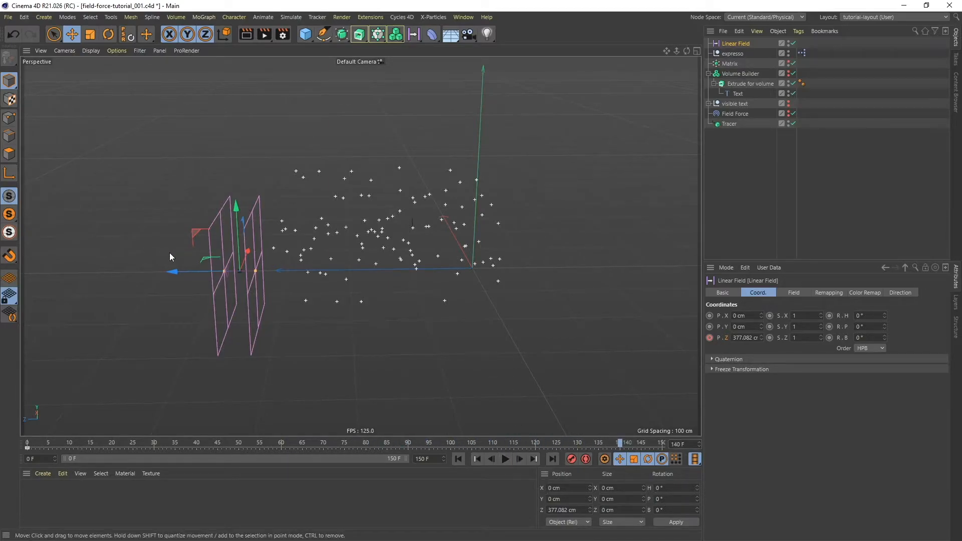
{"action": "left_click_drag", "start_coordinate": [170, 272], "coordinate": [444, 269]}
{"action": "middle_click_drag", "start_coordinate": [428, 270], "coordinate": [337, 271], "text": "alt"}
{"action": "left_click_drag", "start_coordinate": [350, 269], "coordinate": [360, 268]}
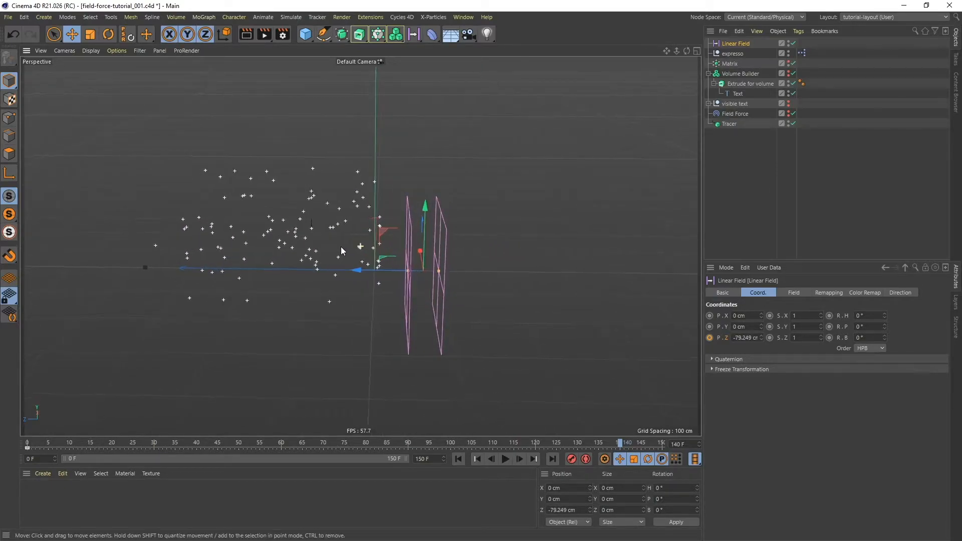
{"action": "left_click", "coordinate": [709, 337], "text": "ctrl"}
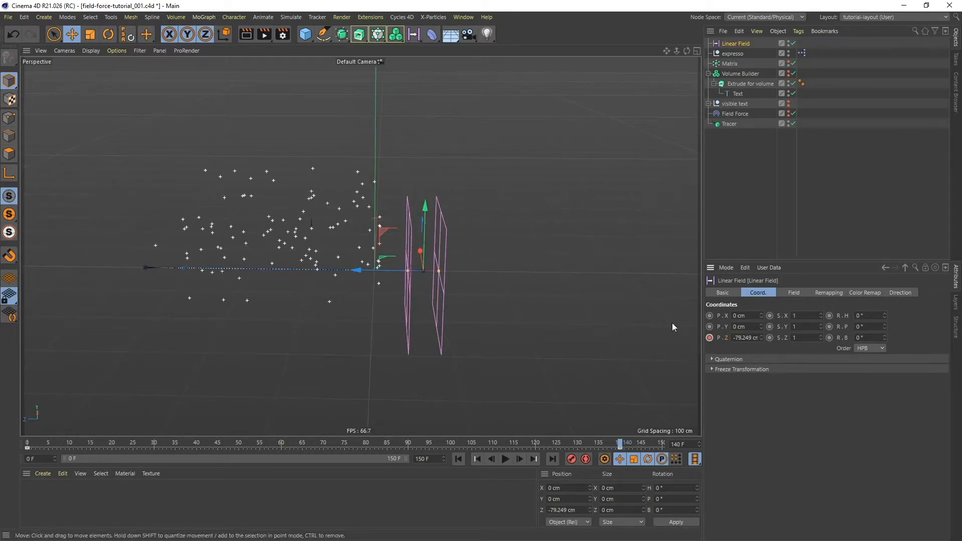
Replay from frame 0 to check how the particles react to the animated Linear Field
{"action": "left_click", "coordinate": [458, 459]}
{"action": "left_click", "coordinate": [505, 459]}
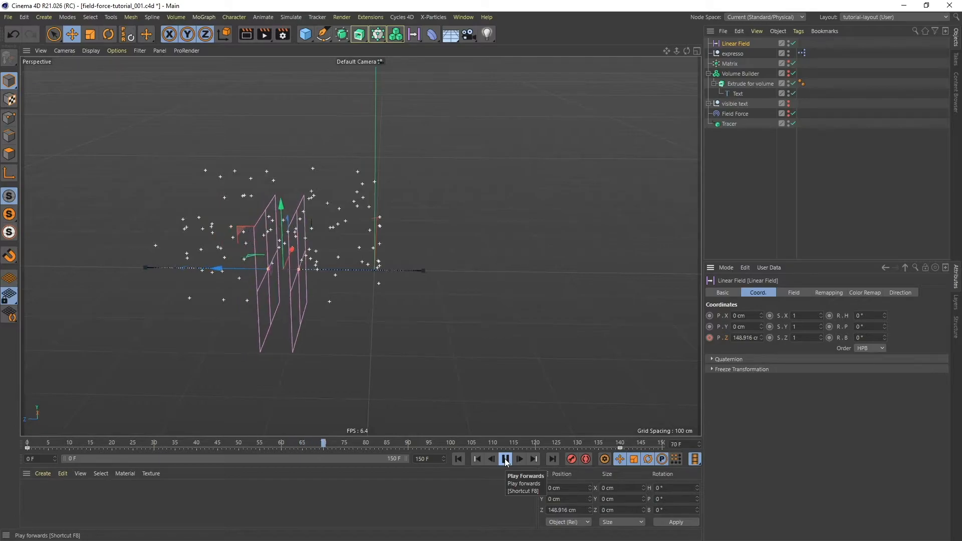
{"action": "left_click", "coordinate": [505, 460]}
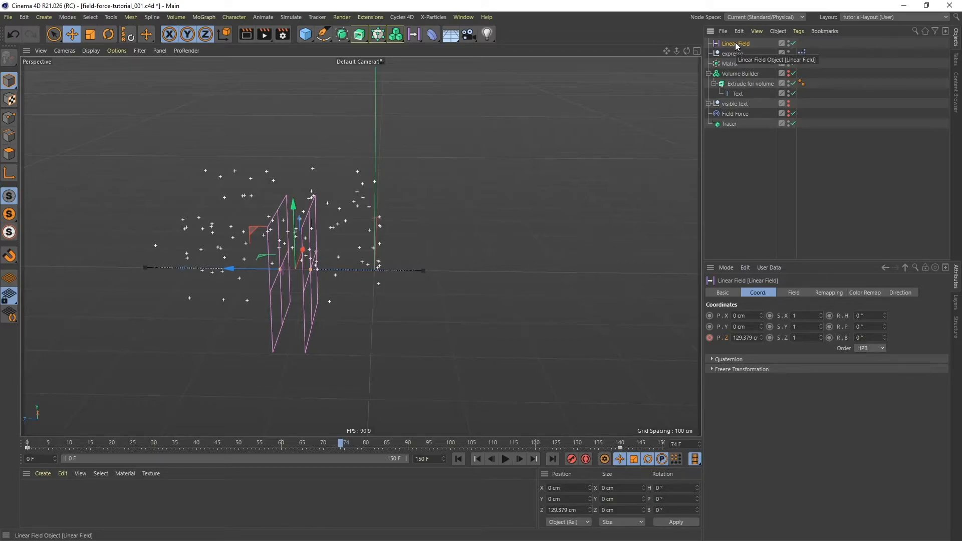
Enable Clip to Shape on the Linear Field and replay the simulation from frame 0, examining the traces from an angle
{"action": "left_click", "coordinate": [799, 294]}
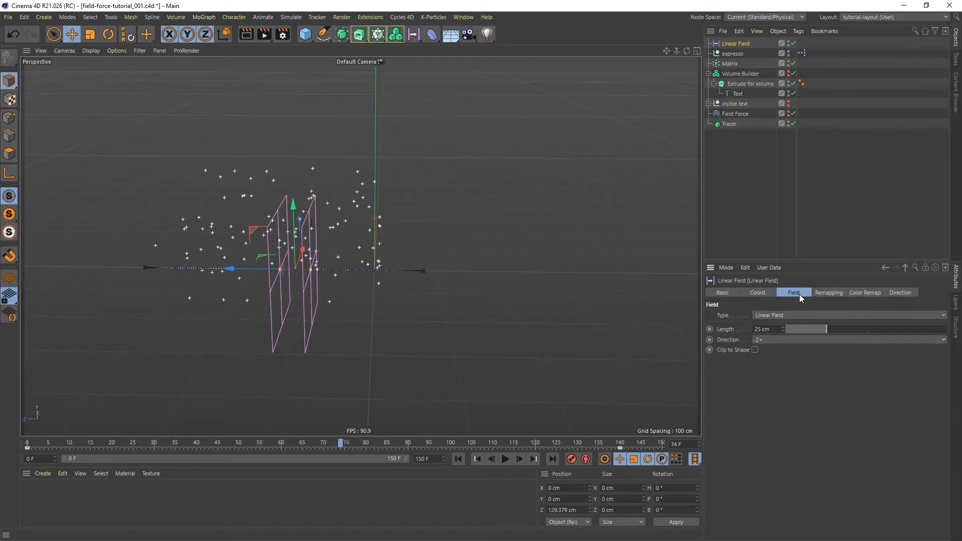
{"action": "left_click", "coordinate": [755, 350]}
{"action": "left_click", "coordinate": [458, 459]}
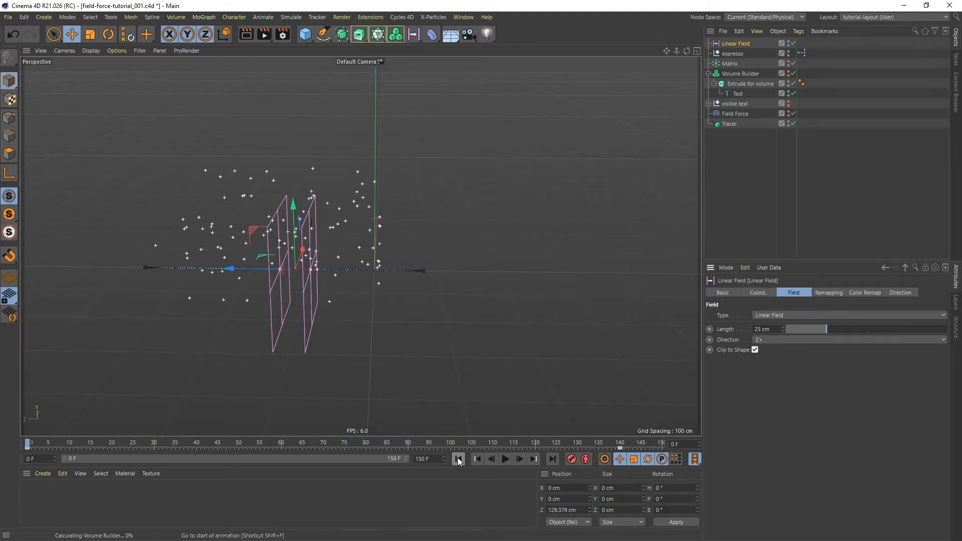
{"action": "left_click", "coordinate": [506, 459]}
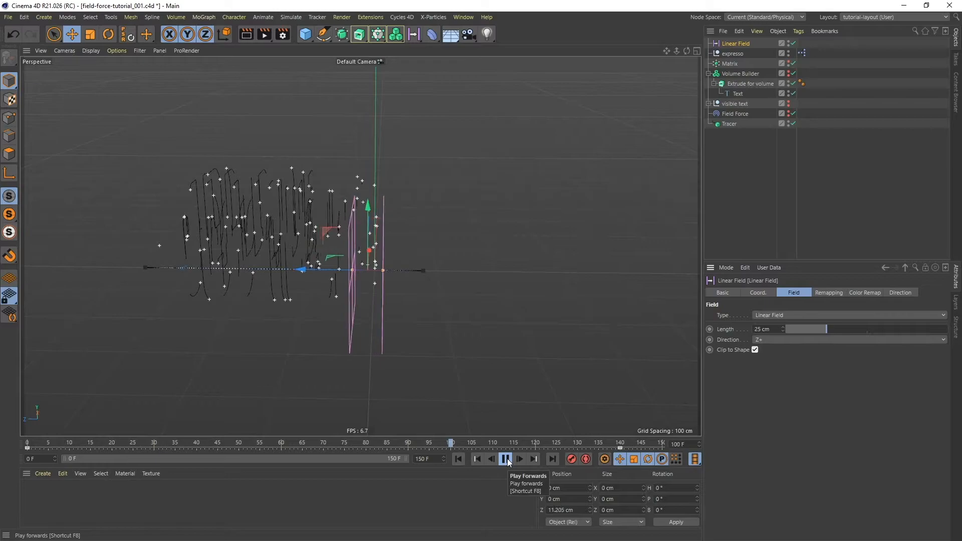
{"action": "left_click", "coordinate": [506, 459]}
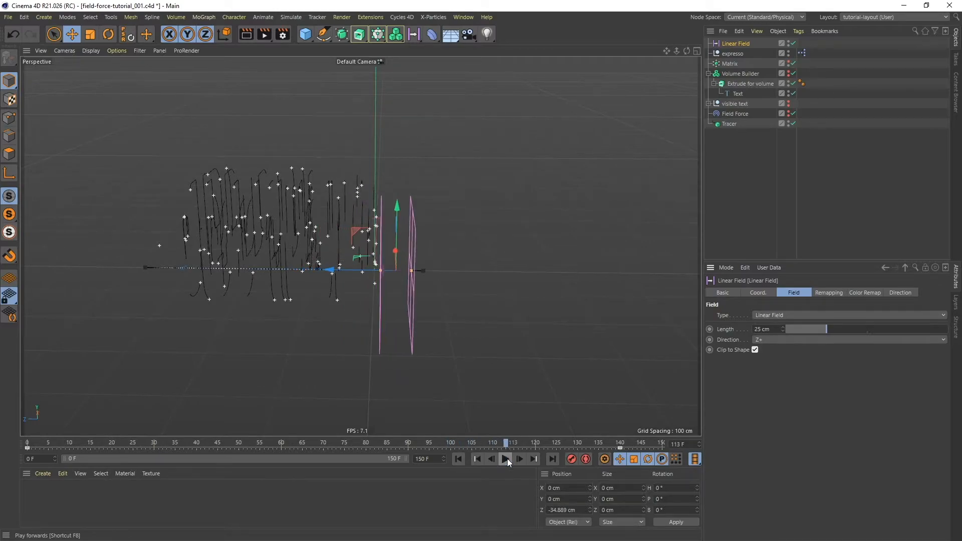
{"action": "left_click_drag", "start_coordinate": [389, 280], "coordinate": [284, 252], "text": "alt"}
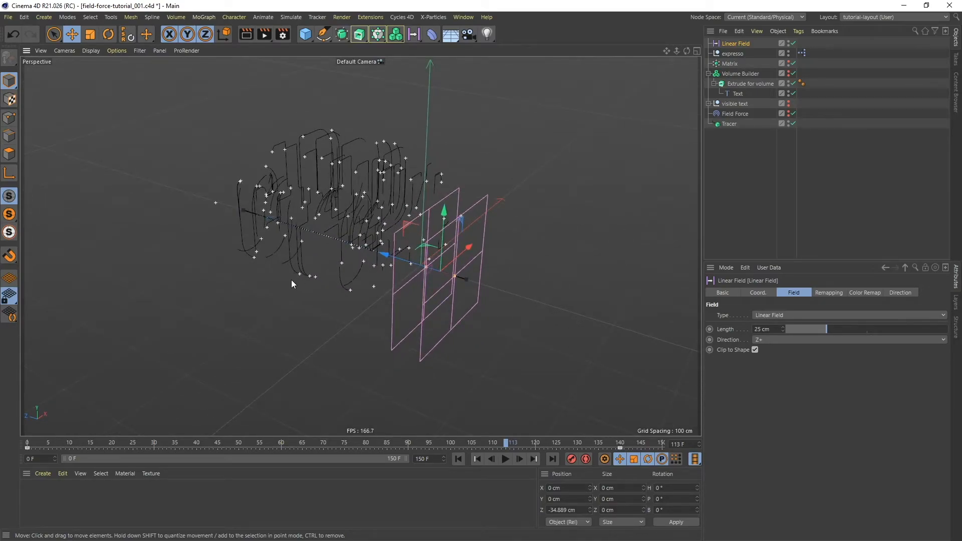
Set the Matrix's count to 1500 and return the animation to frame 0
{"action": "left_click", "coordinate": [732, 124]}
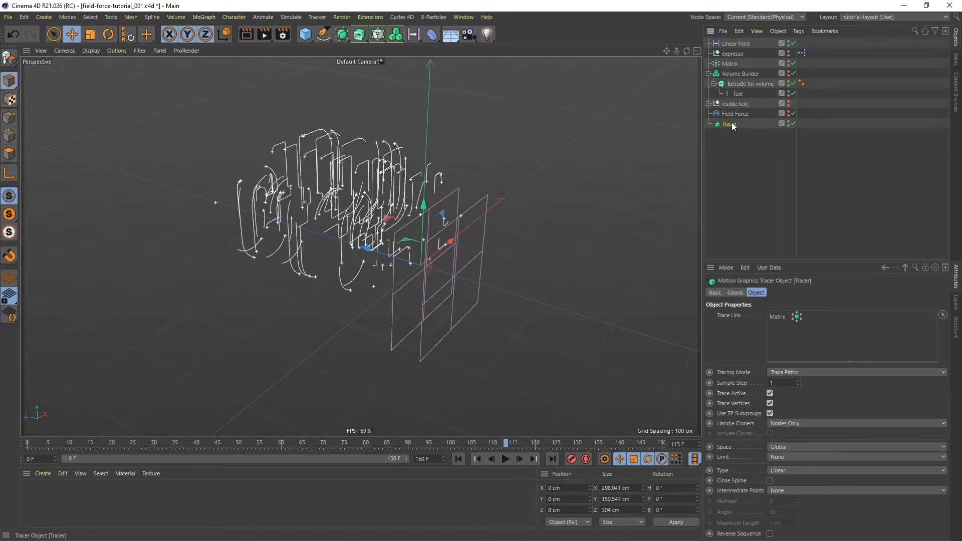
{"action": "left_click", "coordinate": [731, 62]}
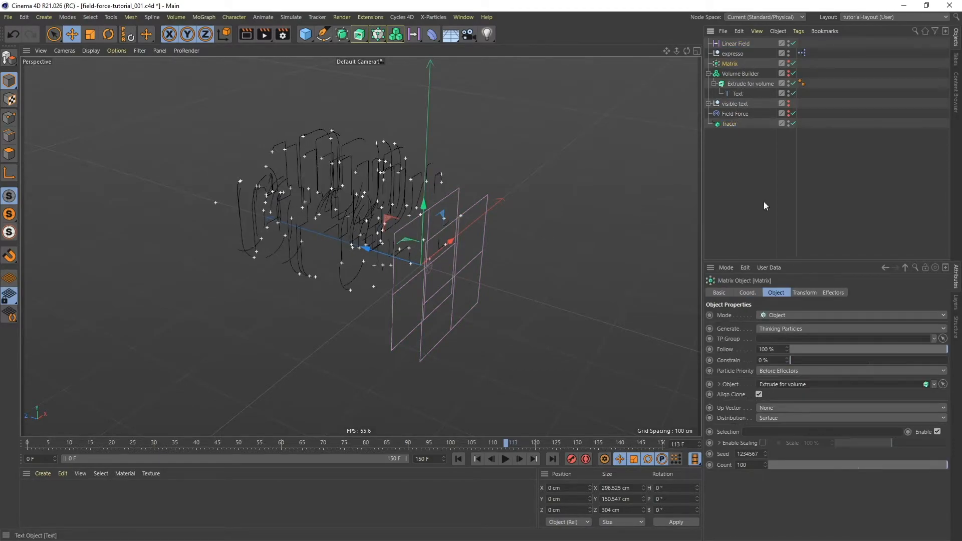
{"action": "left_click", "coordinate": [752, 464]}
{"action": "key", "text": "Return"}
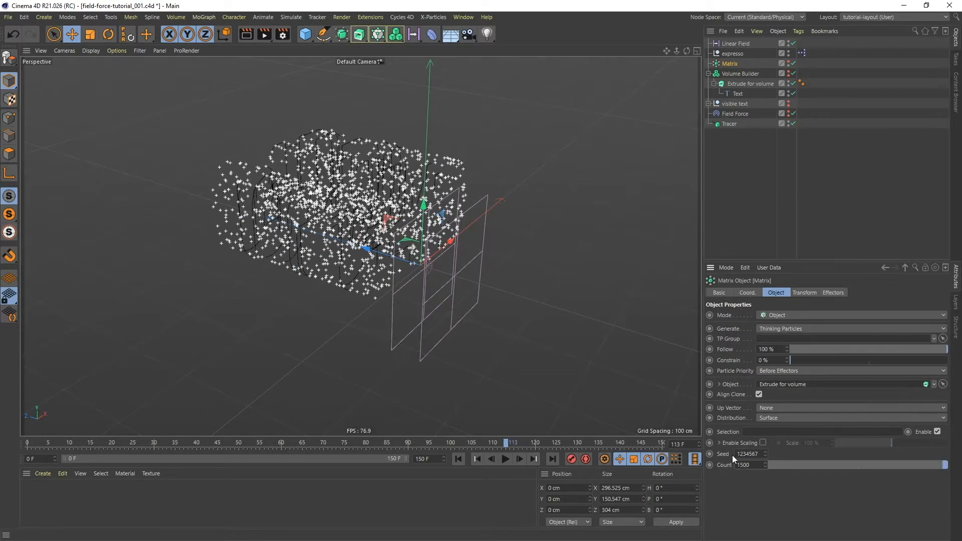
{"action": "left_click", "coordinate": [458, 459]}
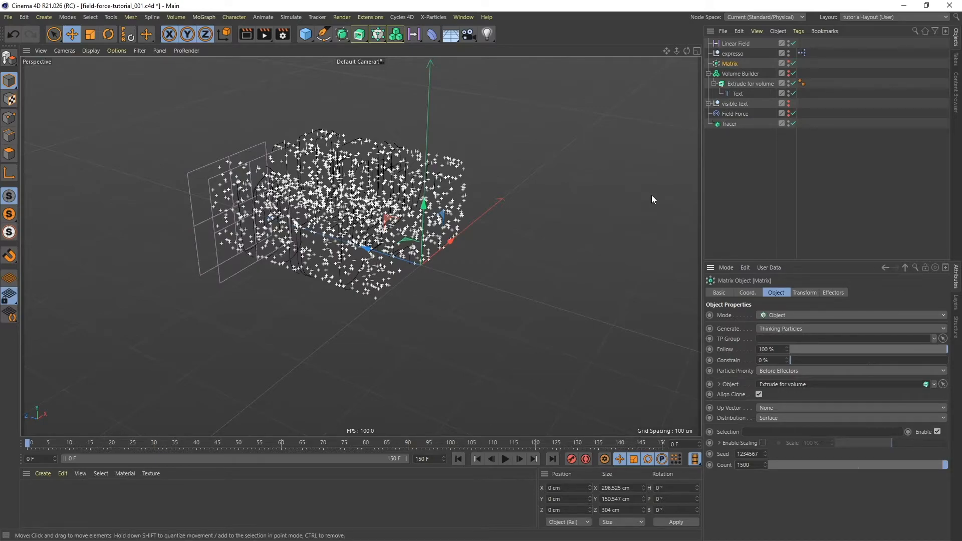
Set the voxel size of the Volume Builder
{"action": "left_click", "coordinate": [744, 74]}
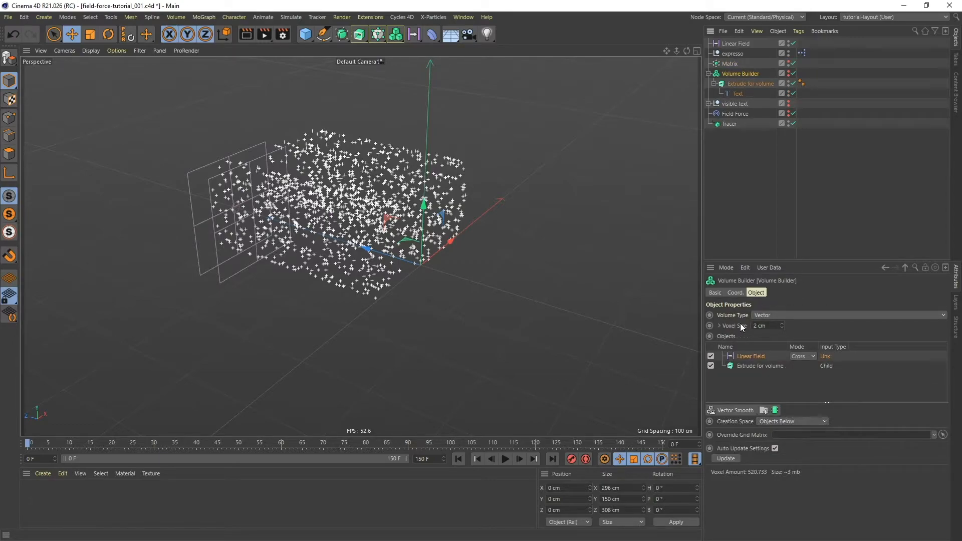
{"action": "left_click_drag", "start_coordinate": [769, 326], "coordinate": [740, 328]}
{"action": "key", "text": "Return"}
Set the Tracer's intermediate points to Uniform and its spline type to Bezier
{"action": "left_click", "coordinate": [735, 125]}
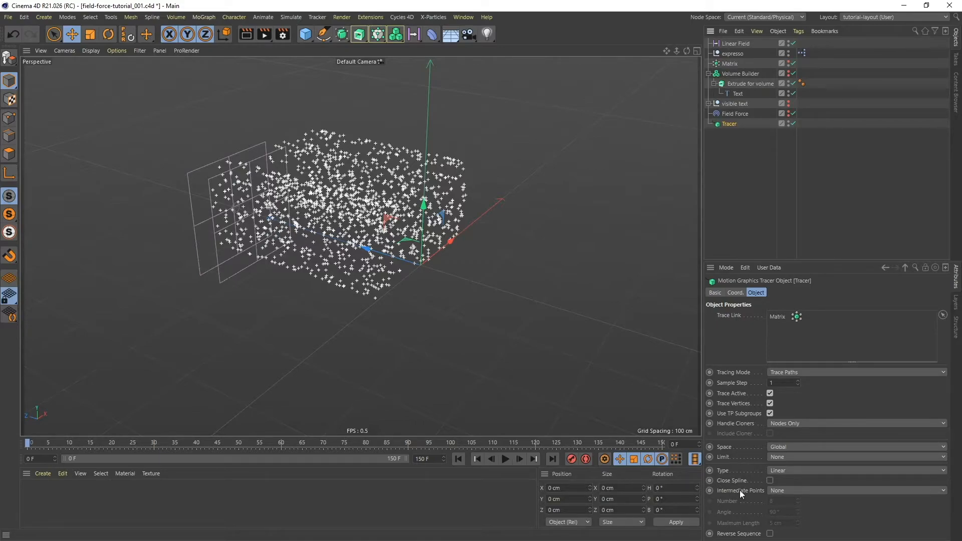
{"action": "left_click", "coordinate": [781, 491]}
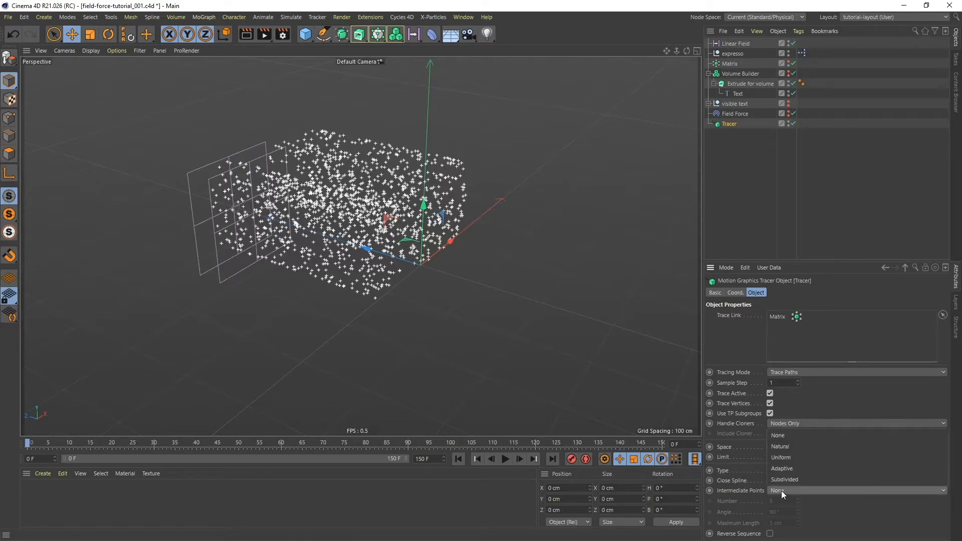
{"action": "left_click", "coordinate": [789, 458]}
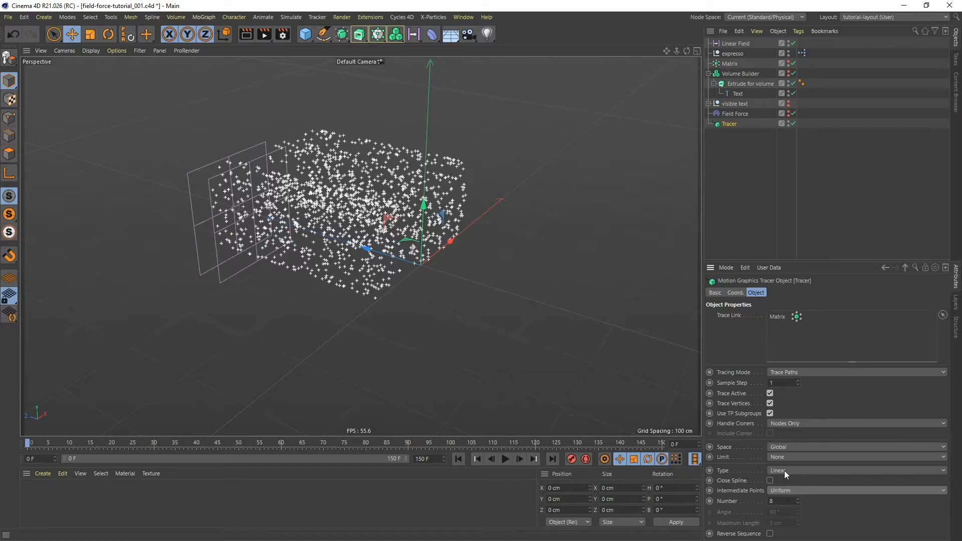
{"action": "left_click", "coordinate": [784, 471]}
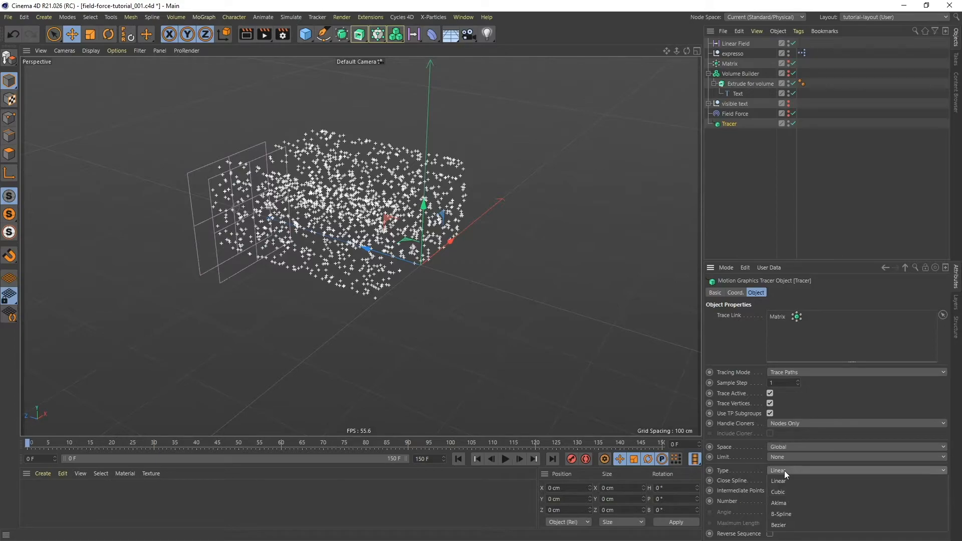
{"action": "left_click", "coordinate": [790, 525]}
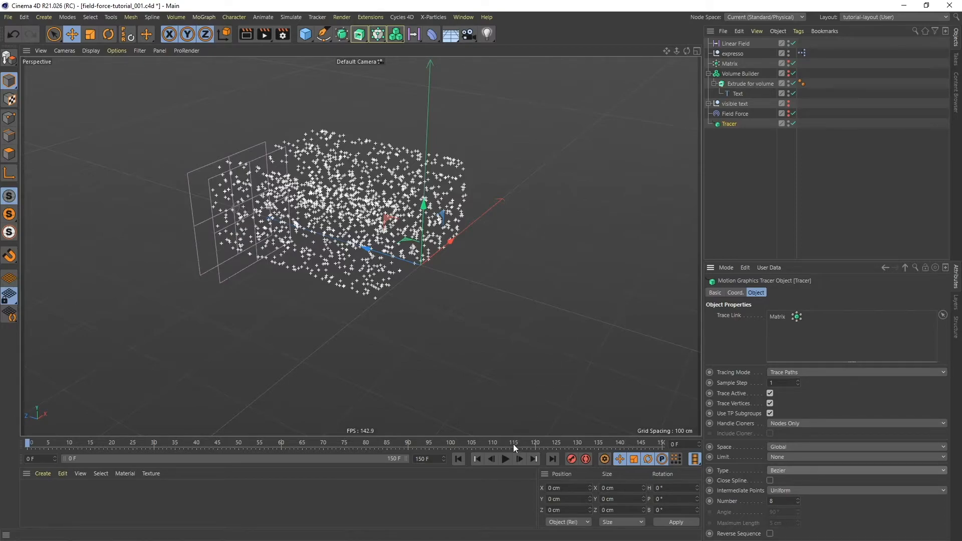
Play the simulation briefly with the updated Tracer settings and return to frame 0
{"action": "left_click", "coordinate": [506, 459]}
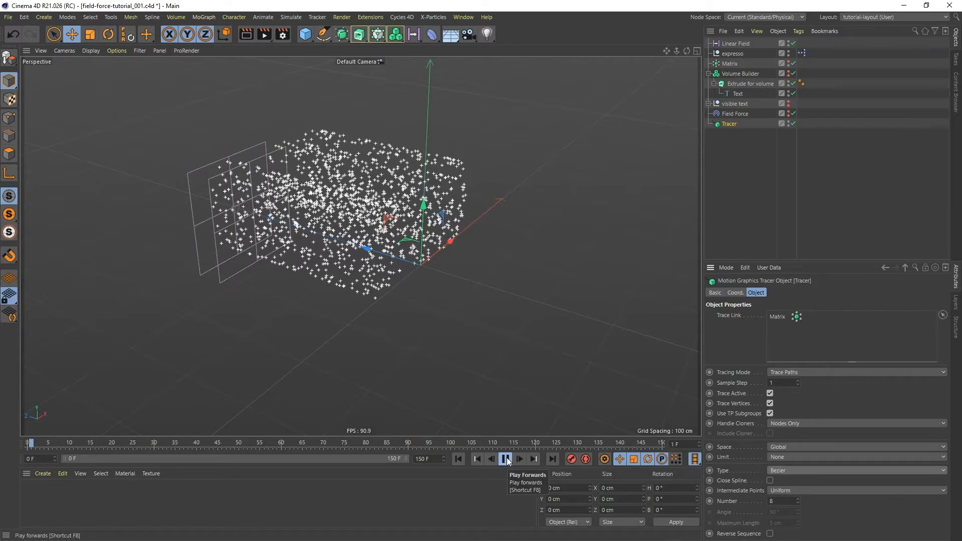
{"action": "left_click", "coordinate": [507, 458]}
{"action": "left_click", "coordinate": [455, 459]}
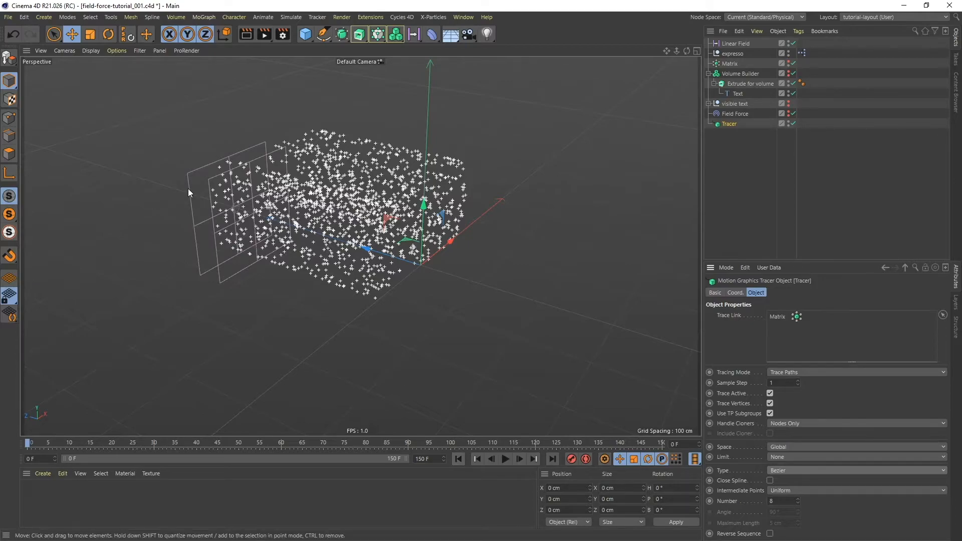
{"action": "left_click", "coordinate": [11, 17]}
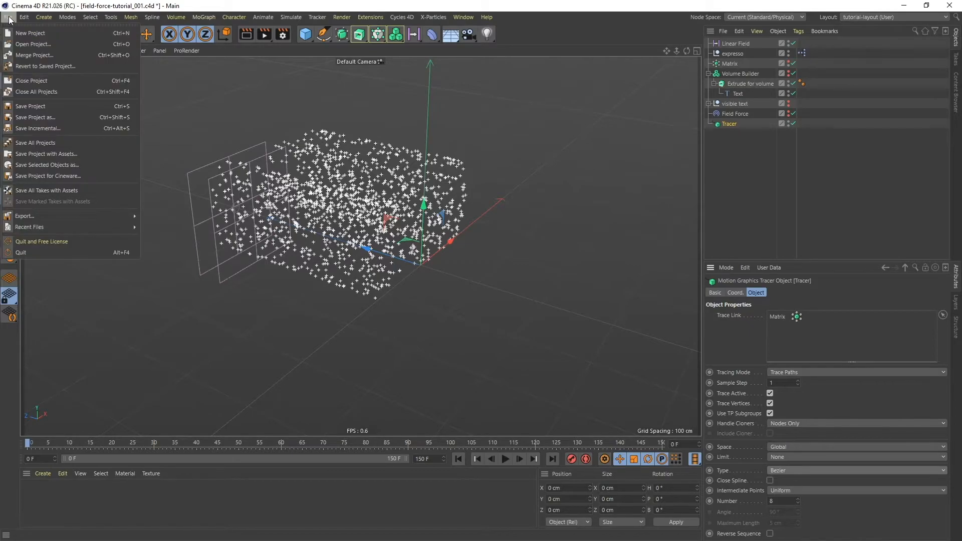
{"action": "mouse_move", "coordinate": [56, 216]}
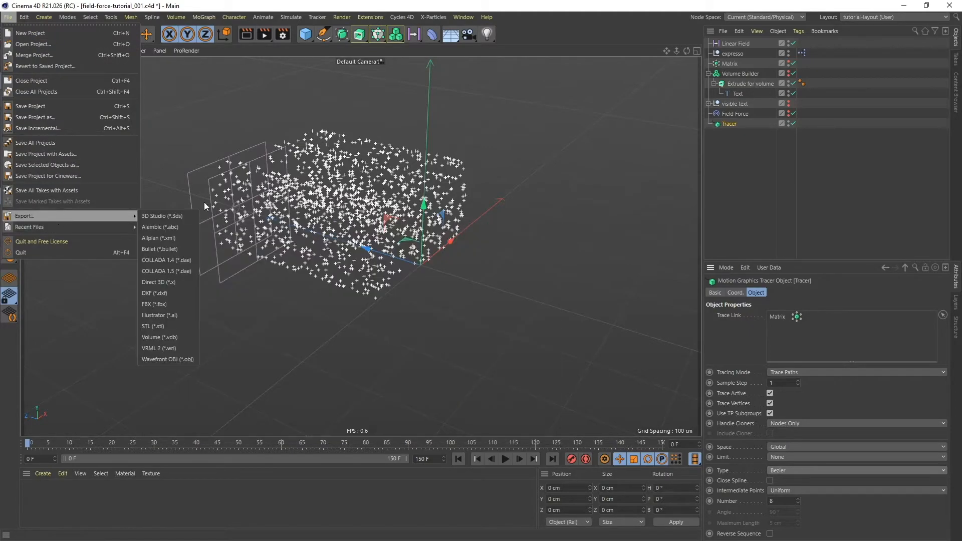
{"action": "left_click", "coordinate": [753, 152]}
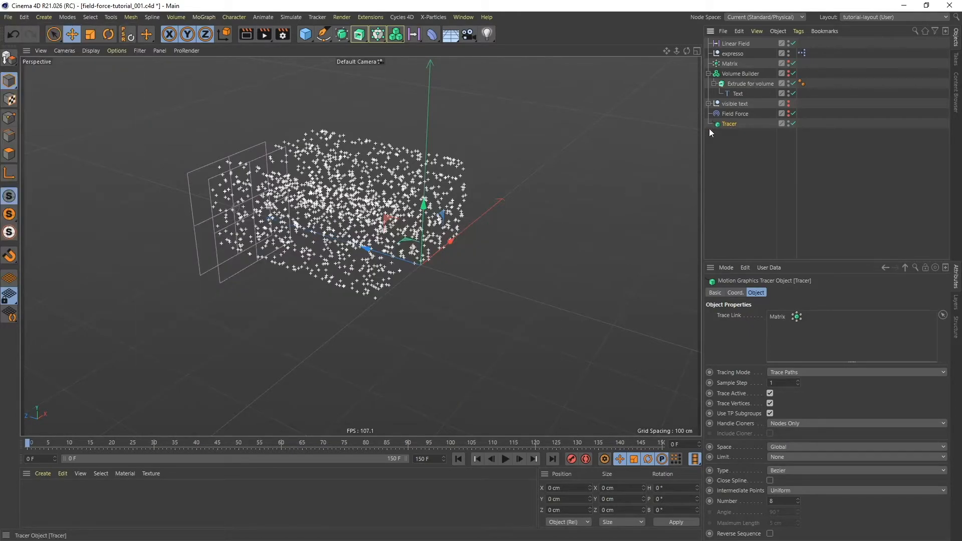
Examine the Alembic export settings for the selected Tracer, including the frame range, and cancel the export
{"action": "left_click", "coordinate": [9, 17]}
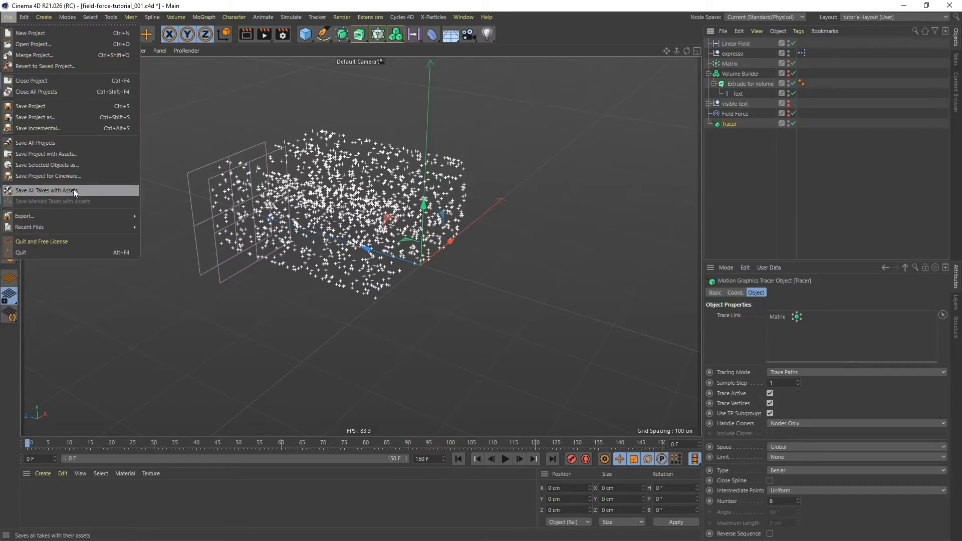
{"action": "mouse_move", "coordinate": [60, 218]}
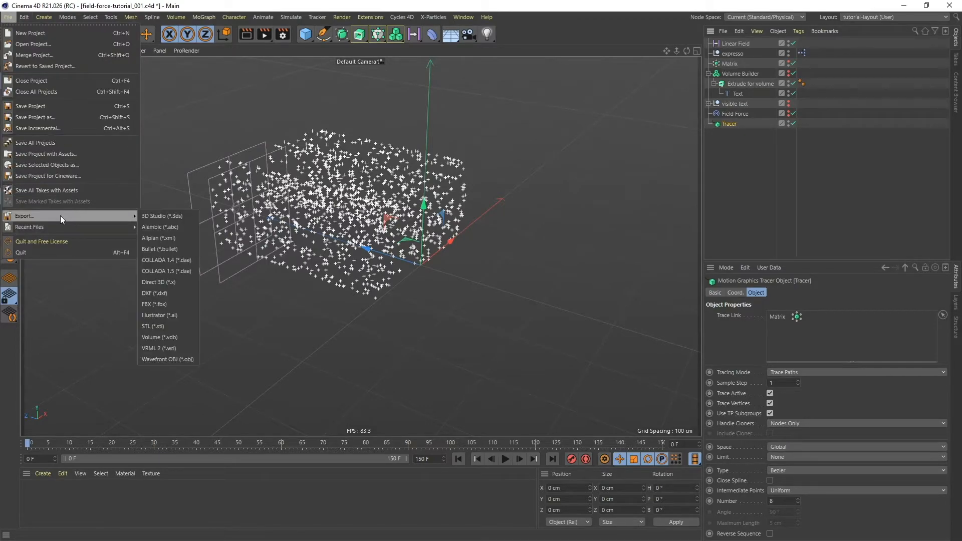
{"action": "left_click", "coordinate": [158, 228]}
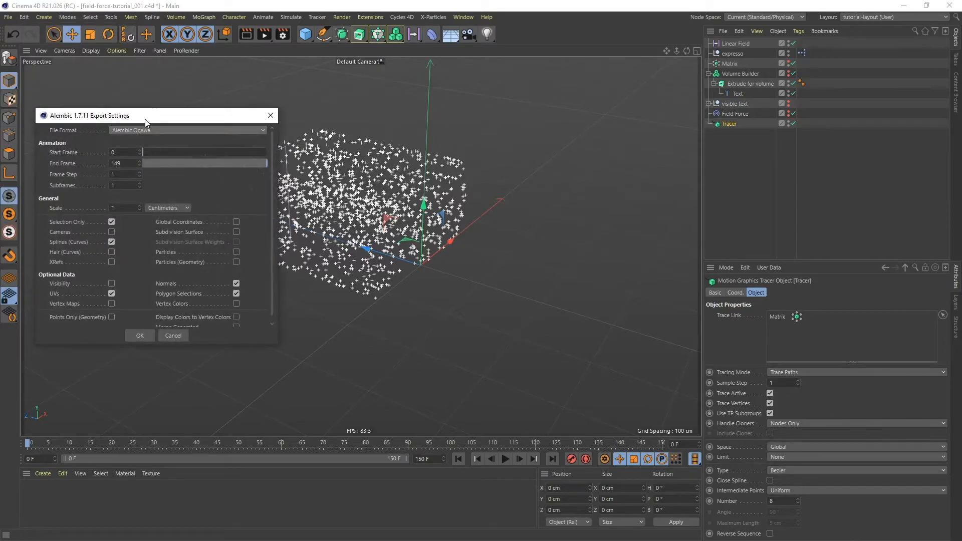
{"action": "left_click_drag", "start_coordinate": [145, 121], "coordinate": [390, 107]}
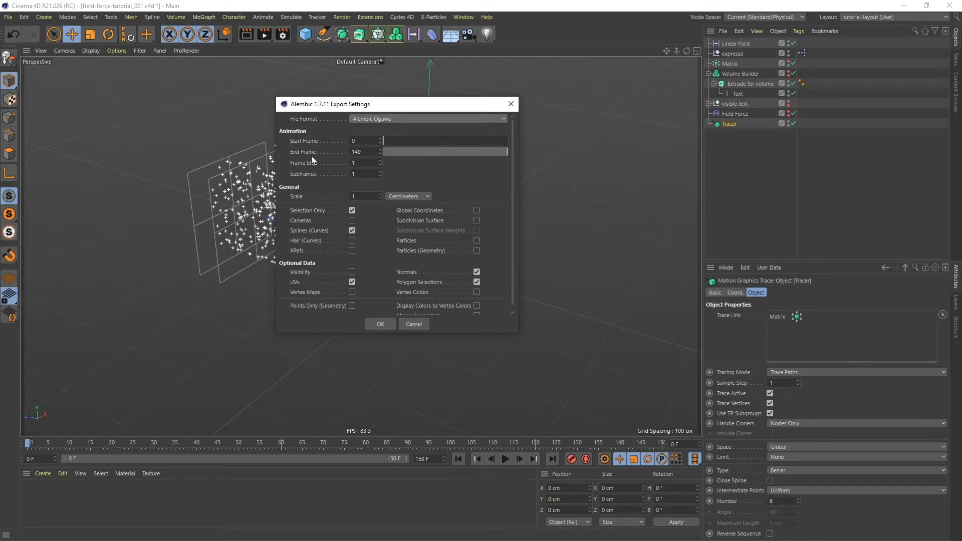
{"action": "left_click_drag", "start_coordinate": [367, 152], "coordinate": [338, 152]}
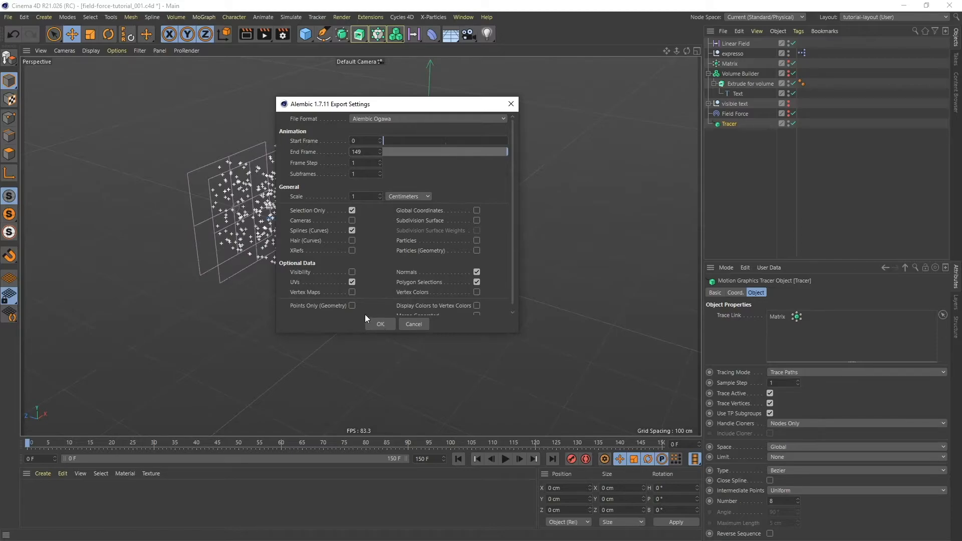
{"action": "left_click", "coordinate": [414, 324]}
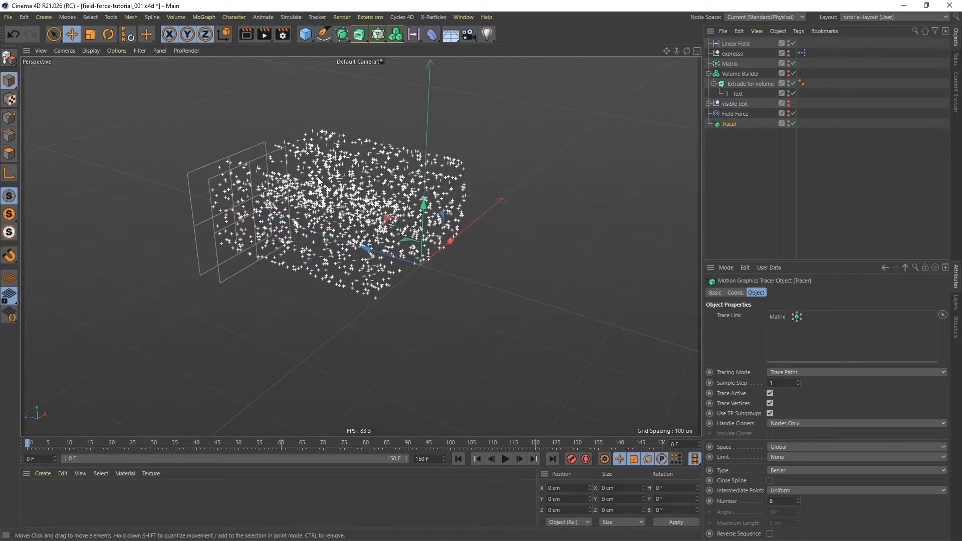
Merge tracer-alembic.abc into the project with the default import settings and place the imported Tracer below the original one
{"action": "left_click", "coordinate": [7, 18]}
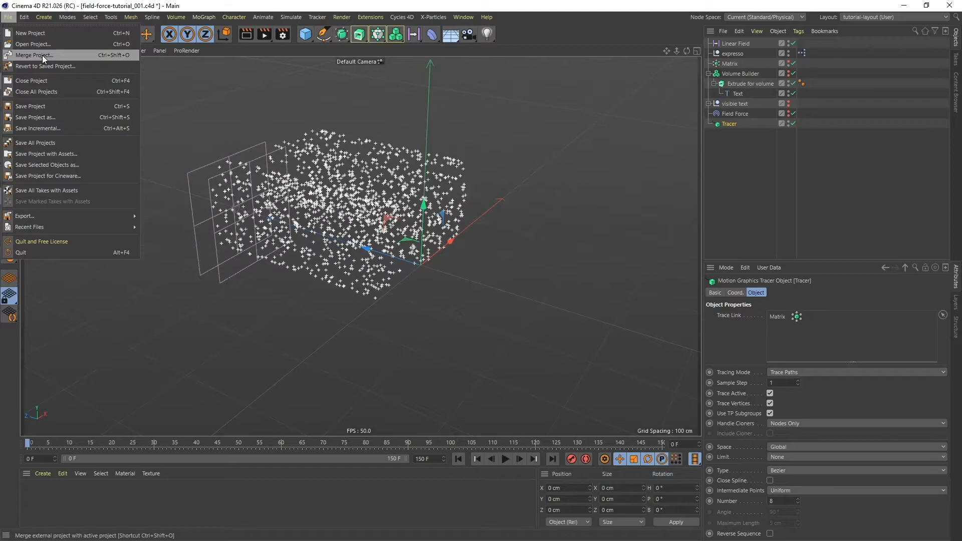
{"action": "left_click", "coordinate": [29, 56]}
{"action": "left_click", "coordinate": [119, 80]}
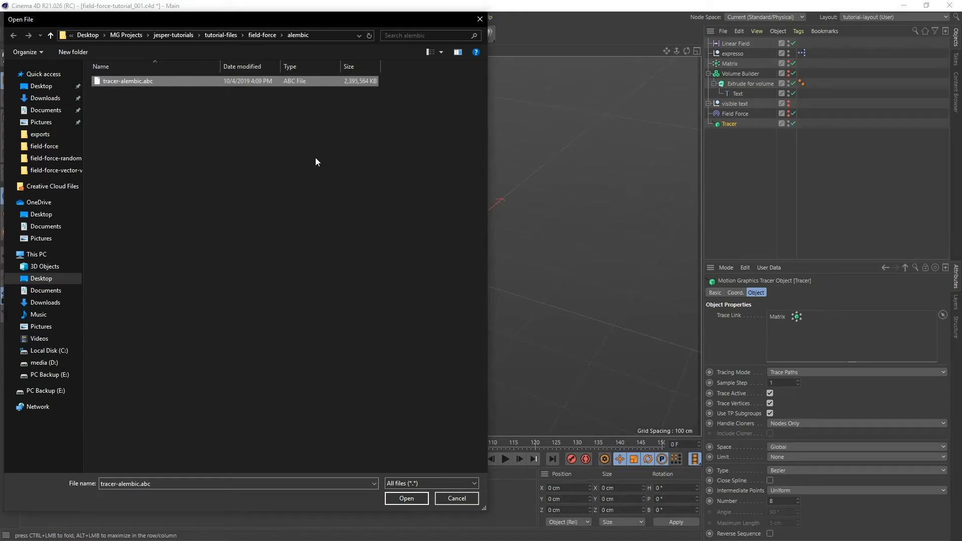
{"action": "left_click", "coordinate": [406, 499]}
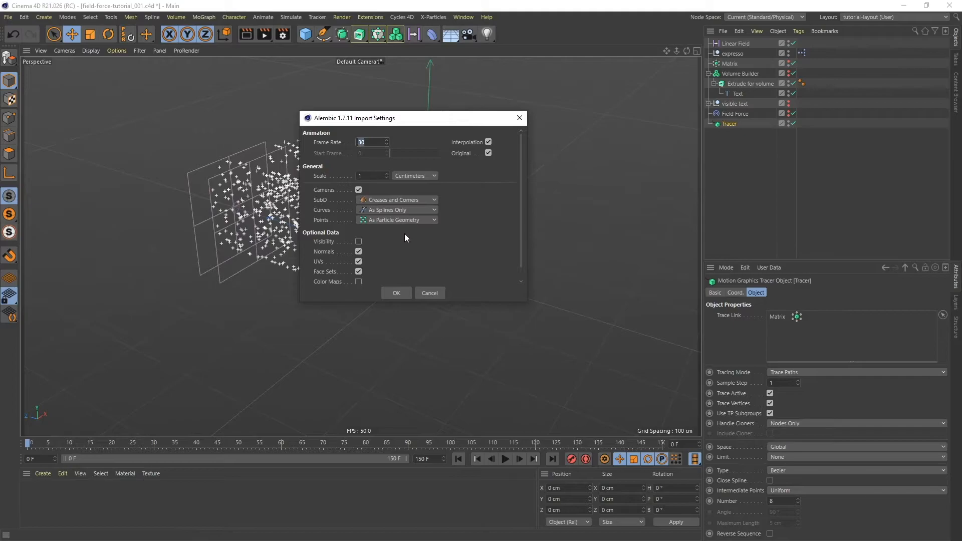
{"action": "left_click", "coordinate": [394, 291]}
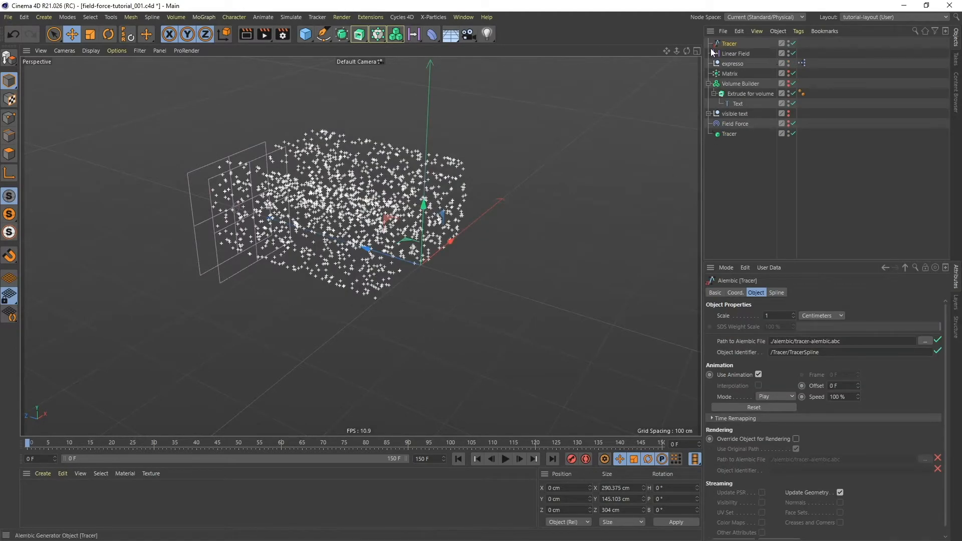
{"action": "left_click_drag", "start_coordinate": [728, 44], "coordinate": [732, 155]}
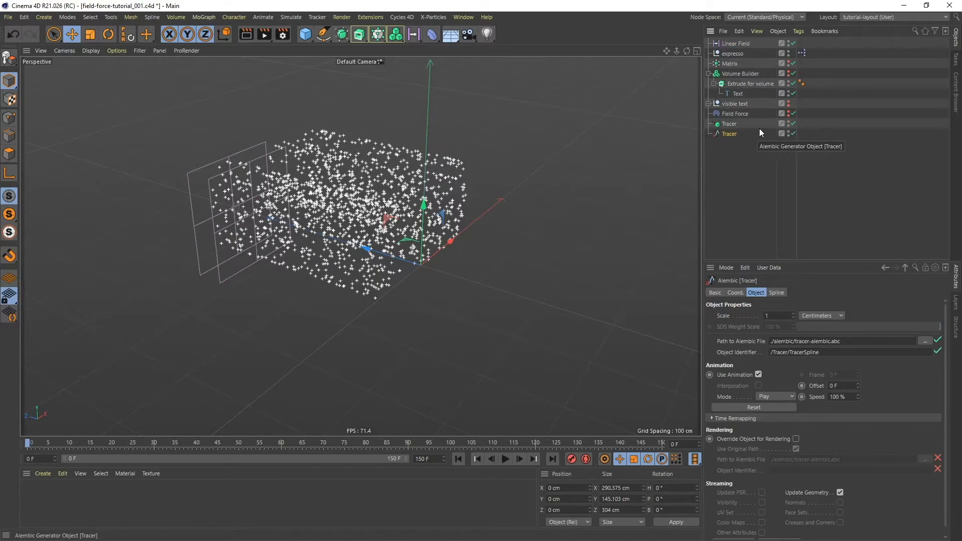
Disable the Field Force, original Tracer, Volume Builder and Matrix, and collapse the Volume Builder's hierarchy
{"action": "left_click", "coordinate": [794, 115]}
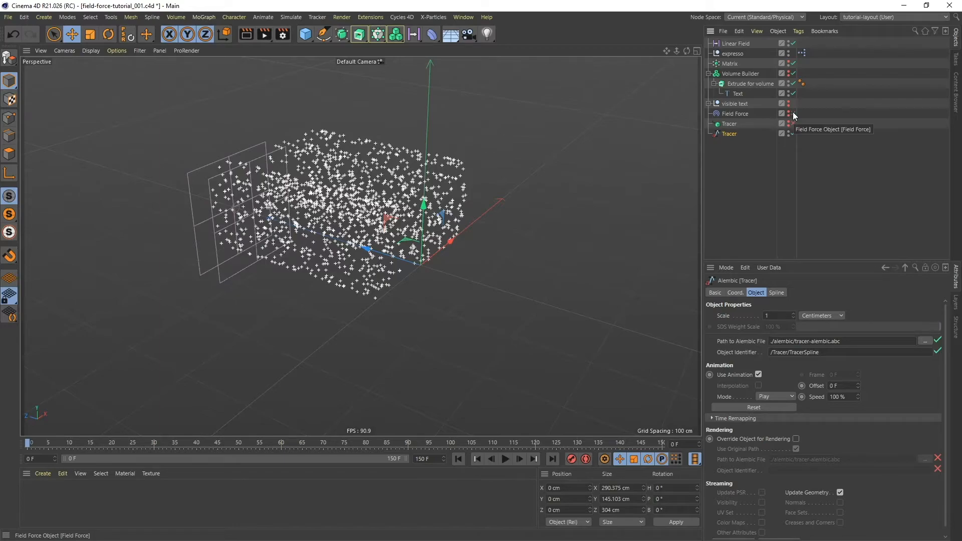
{"action": "left_click", "coordinate": [794, 74]}
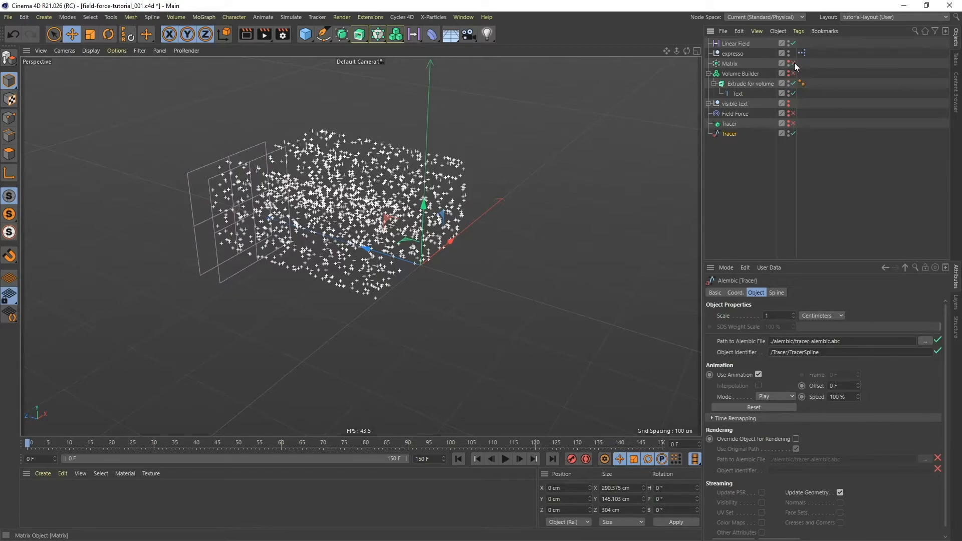
{"action": "left_click", "coordinate": [709, 74]}
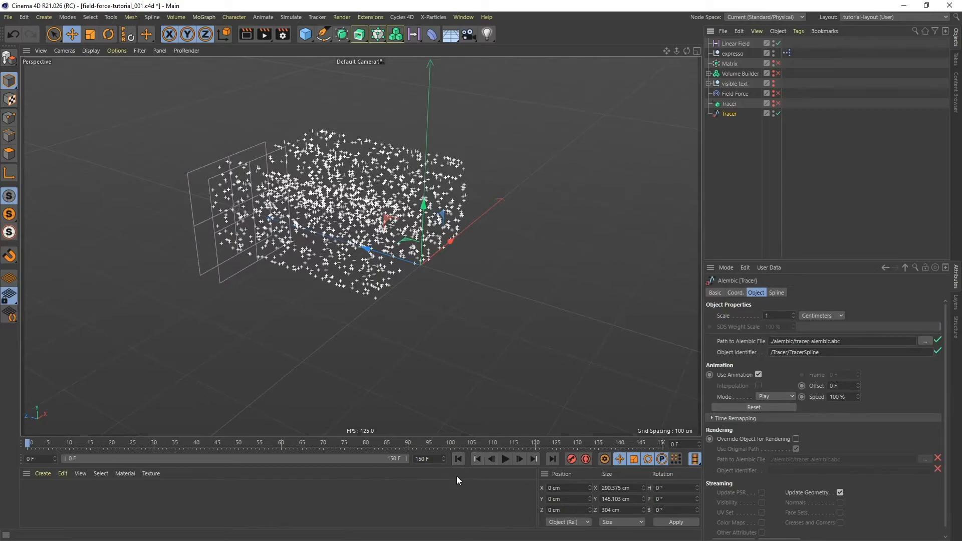
Play the imported Alembic traces, restarting from frame 0, to check the cached growth along the text
{"action": "left_click", "coordinate": [505, 459]}
{"action": "left_click", "coordinate": [505, 459]}
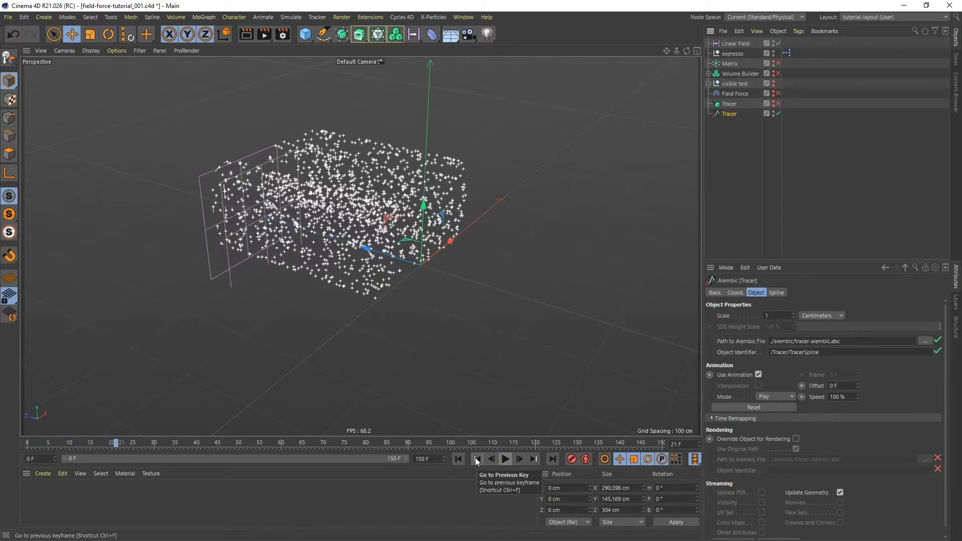
{"action": "left_click", "coordinate": [458, 459]}
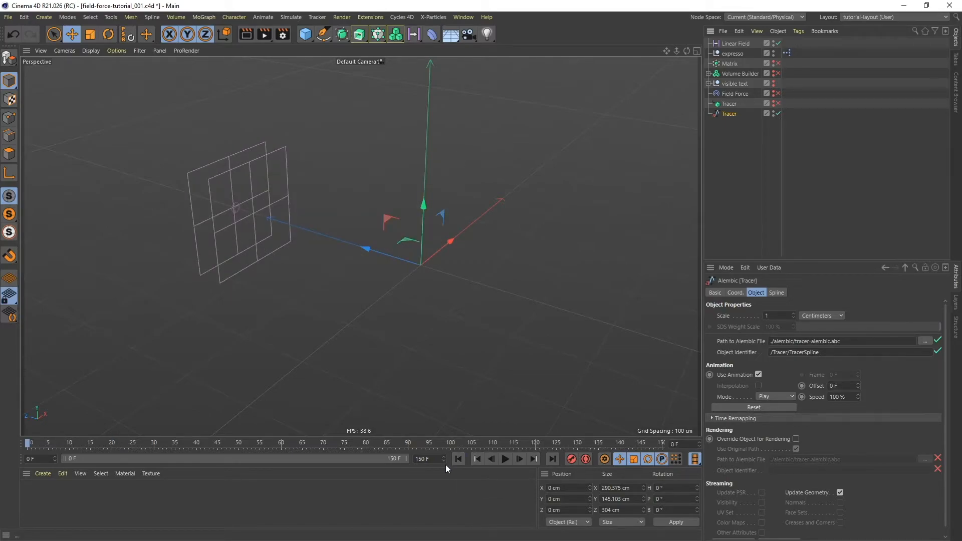
{"action": "left_click", "coordinate": [507, 460]}
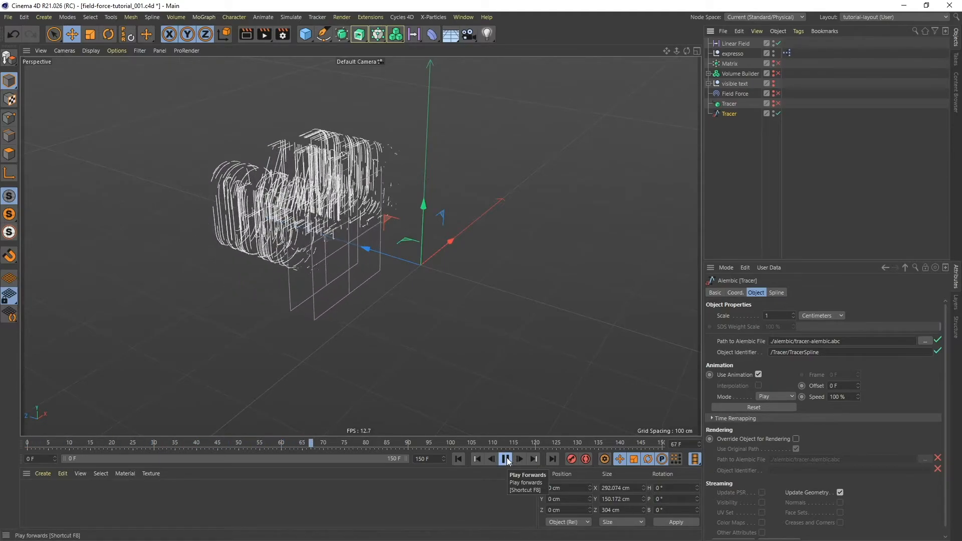
{"action": "left_click", "coordinate": [506, 459]}
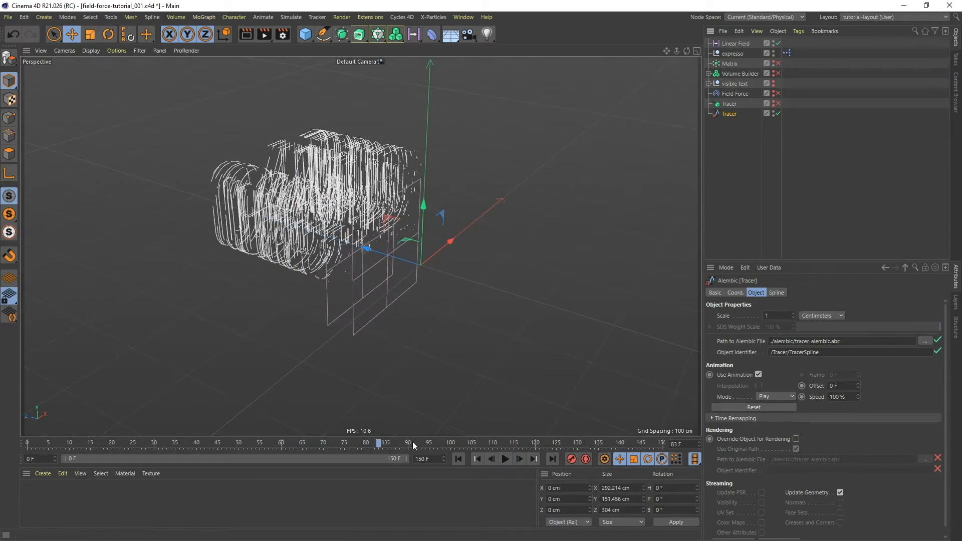
Scrub the animation to frame 121 and view the traced C4D text from the front
{"action": "mouse_move", "coordinate": [358, 446]}
{"action": "left_mouse_down"}
{"action": "mouse_move", "coordinate": [250, 443]}
{"action": "mouse_move", "coordinate": [540, 443]}
{"action": "left_mouse_up"}
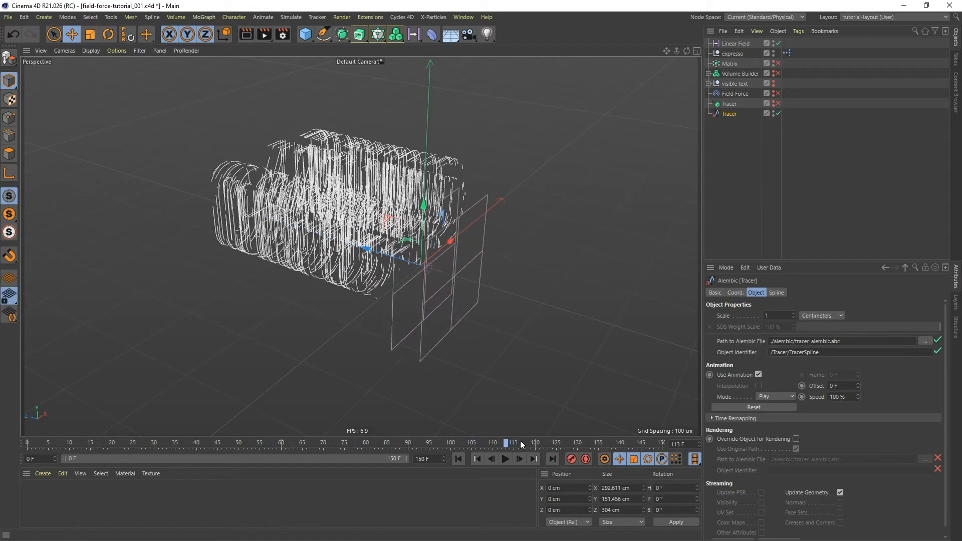
{"action": "left_click_drag", "start_coordinate": [360, 222], "coordinate": [377, 205], "text": "alt"}
{"action": "middle_click_drag", "start_coordinate": [377, 202], "coordinate": [371, 199], "text": "alt"}
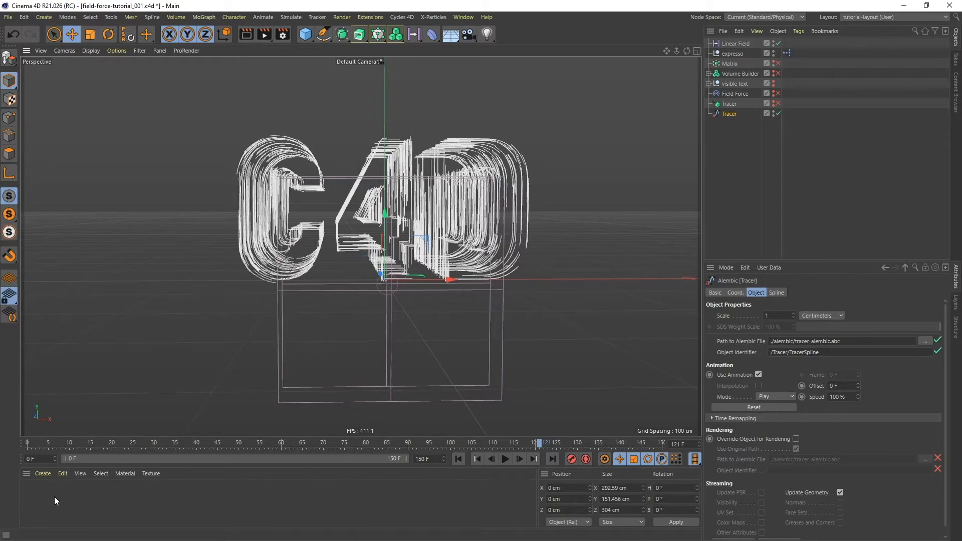
Create a Hair material and apply it to the Alembic Tracer
{"action": "left_click", "coordinate": [43, 474]}
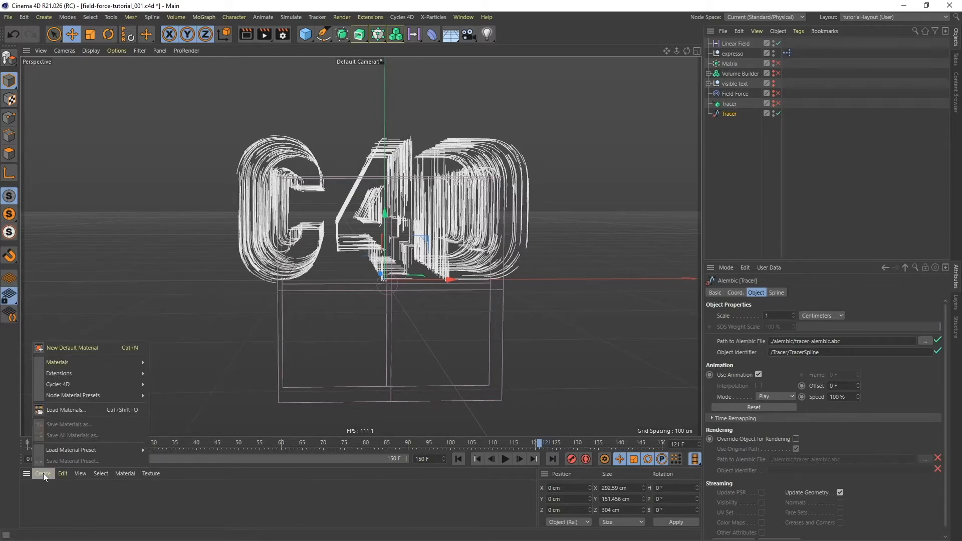
{"action": "mouse_move", "coordinate": [73, 367]}
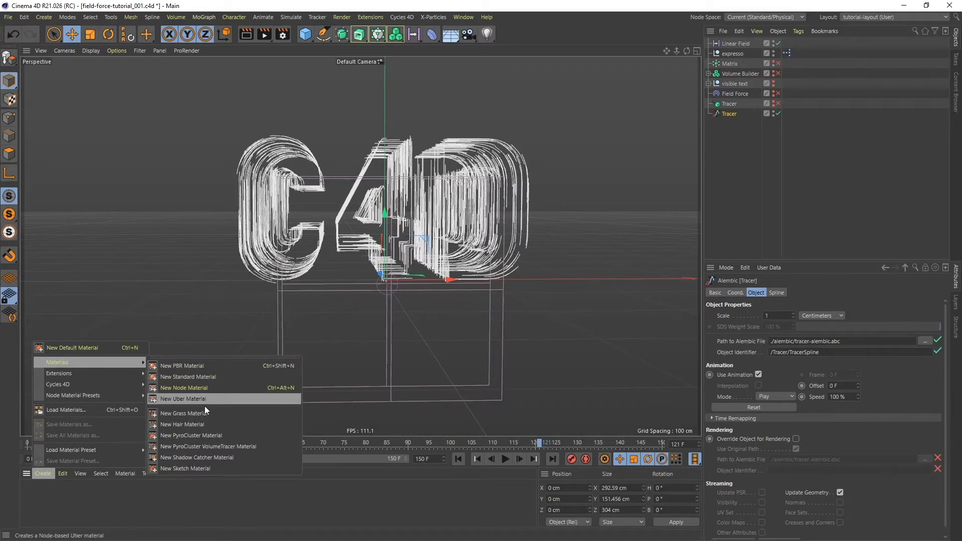
{"action": "left_click", "coordinate": [191, 424]}
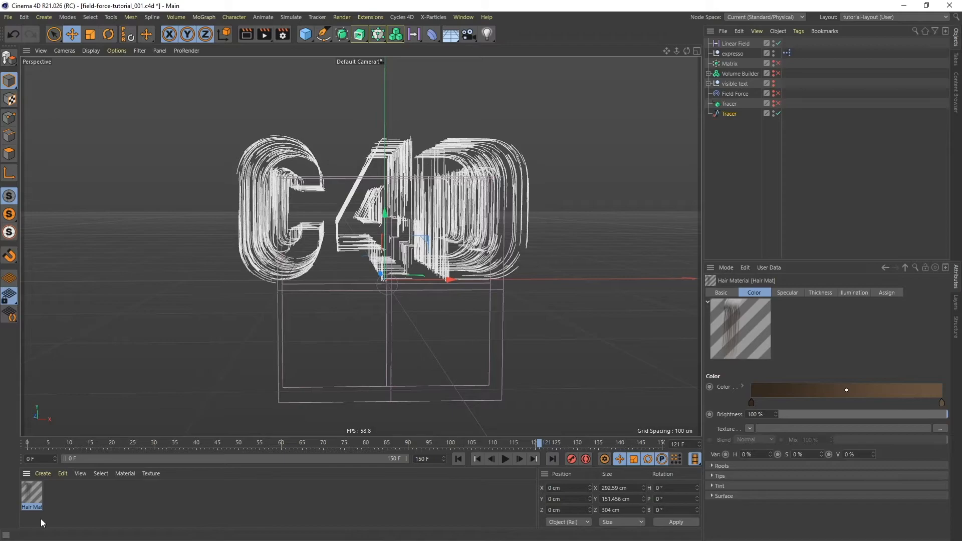
{"action": "left_click_drag", "start_coordinate": [34, 496], "coordinate": [732, 115]}
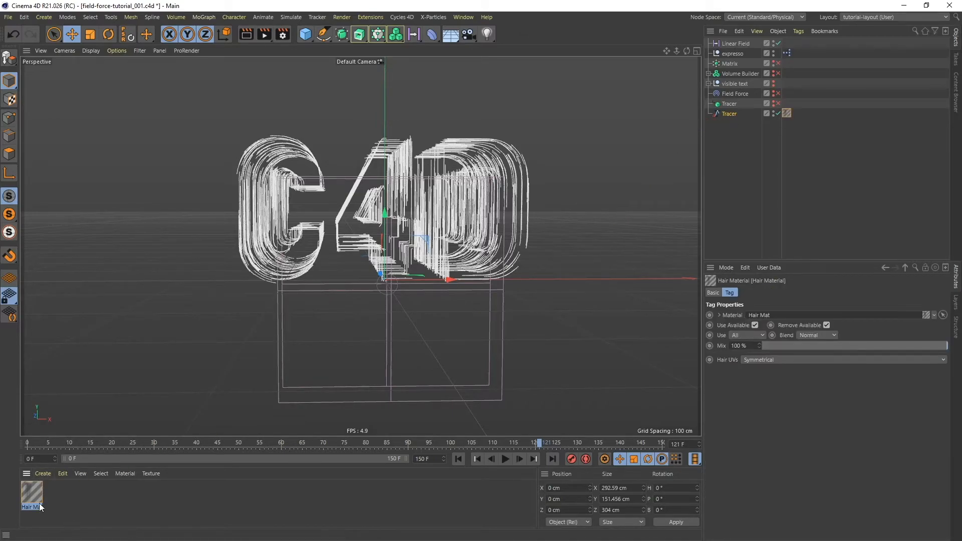
Recolour the end knot of the Hair material's colour gradient to teal with H 186°, S 54% and V 70%
{"action": "double_click", "coordinate": [32, 489]}
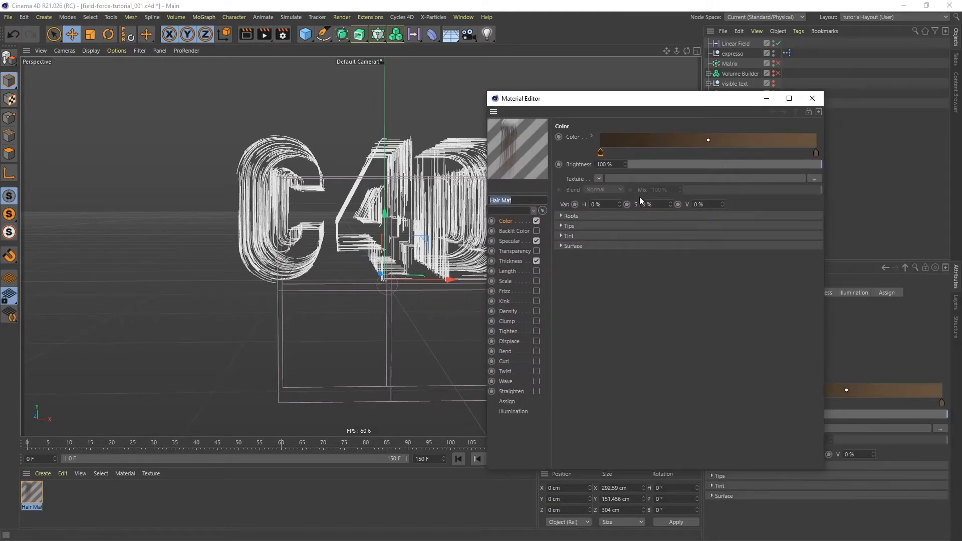
{"action": "double_click", "coordinate": [816, 152]}
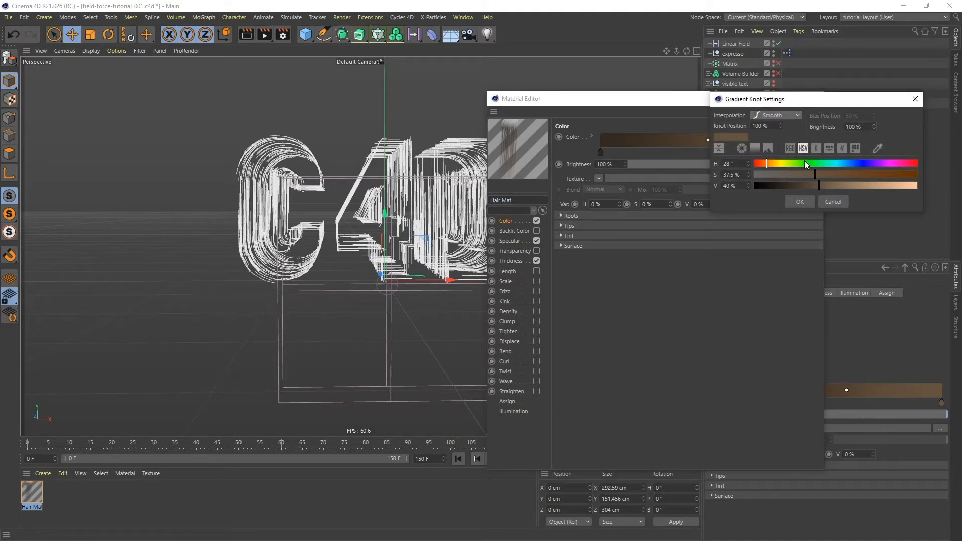
{"action": "left_click_drag", "start_coordinate": [811, 166], "coordinate": [839, 166]}
{"action": "left_click", "coordinate": [832, 174]}
{"action": "left_click_drag", "start_coordinate": [832, 186], "coordinate": [868, 185]}
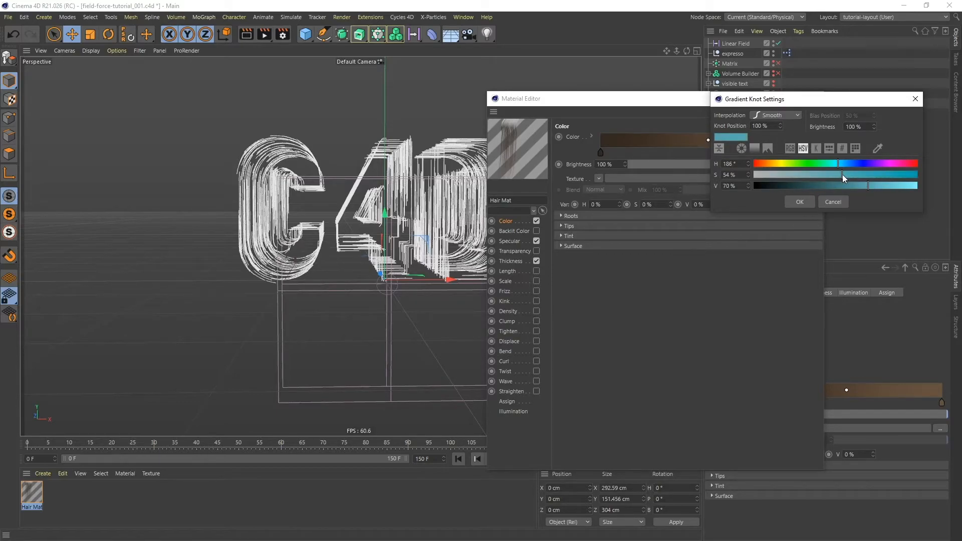
{"action": "left_click", "coordinate": [800, 202]}
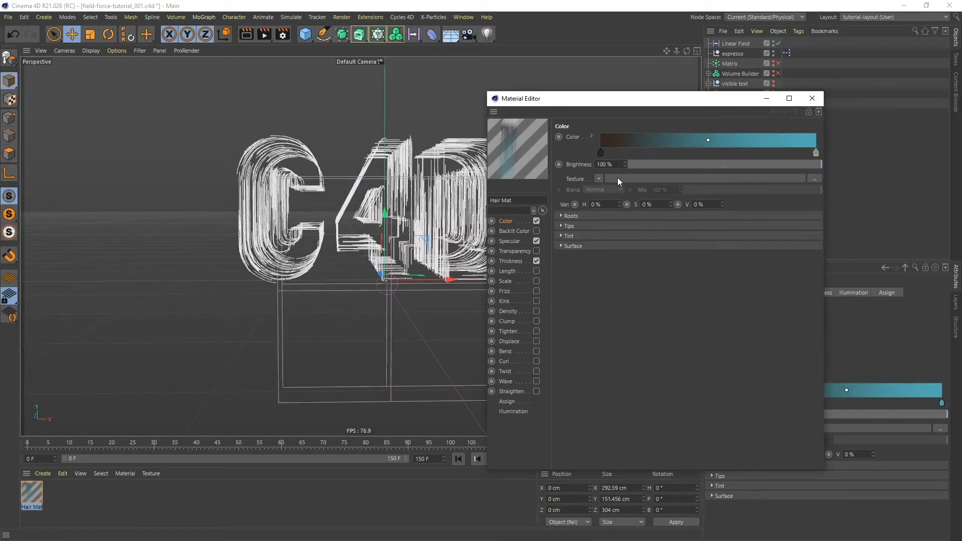
Recolour the start knot of the Hair material's gradient to orange with H 23°, S 72% and V 86%
{"action": "double_click", "coordinate": [601, 154]}
{"action": "left_click_drag", "start_coordinate": [549, 163], "coordinate": [546, 165]}
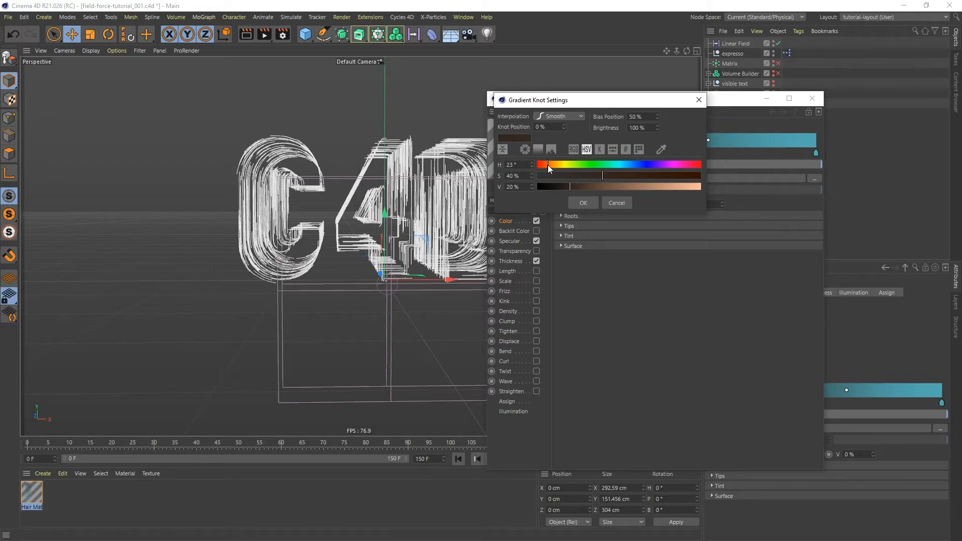
{"action": "mouse_move", "coordinate": [603, 186]}
{"action": "left_mouse_down"}
{"action": "mouse_move", "coordinate": [672, 187]}
{"action": "mouse_move", "coordinate": [655, 175]}
{"action": "mouse_move", "coordinate": [675, 186]}
{"action": "left_mouse_up"}
{"action": "left_click", "coordinate": [647, 176]}
{"action": "left_click", "coordinate": [664, 186]}
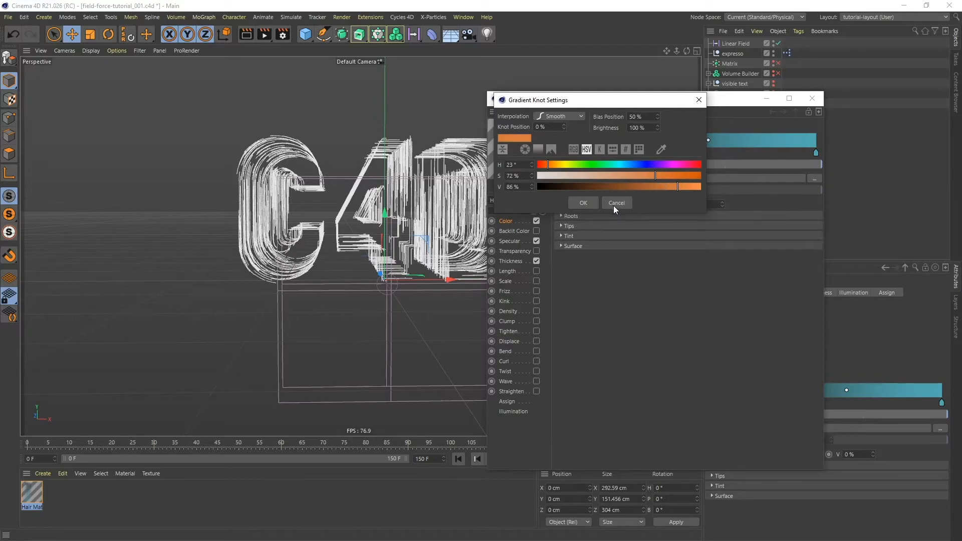
{"action": "left_click", "coordinate": [583, 203]}
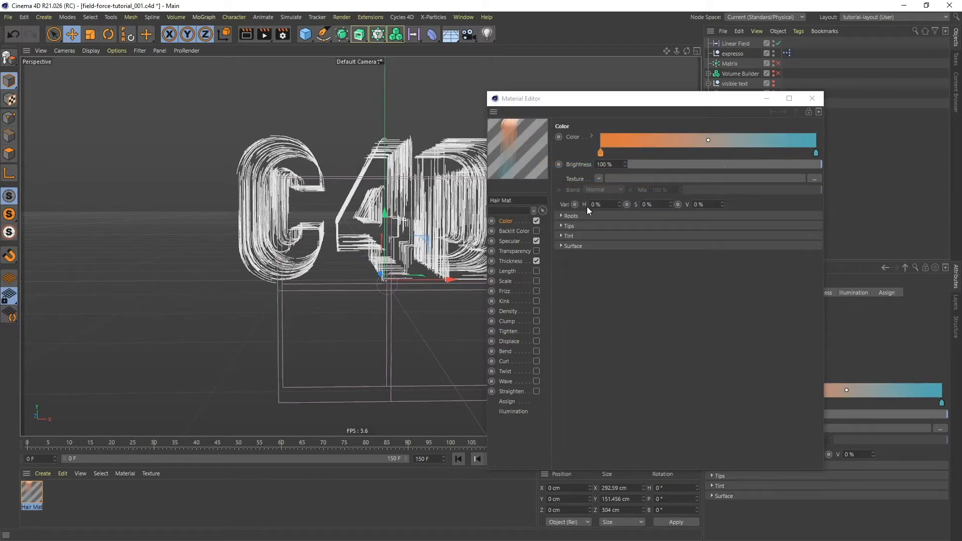
Disable the Hair material's Specular channel and set its Thickness to 0.005 cm at both root and tip
{"action": "left_click", "coordinate": [536, 241]}
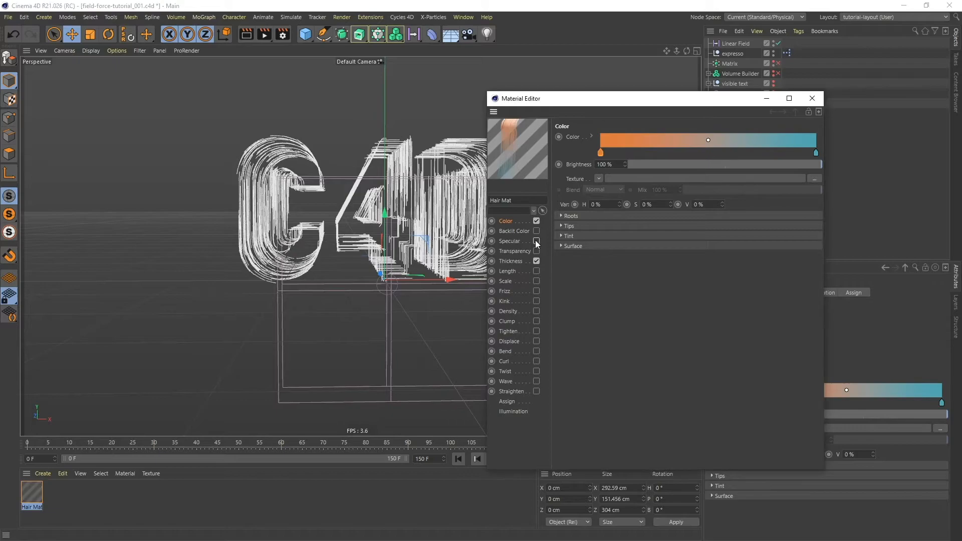
{"action": "left_click", "coordinate": [512, 261]}
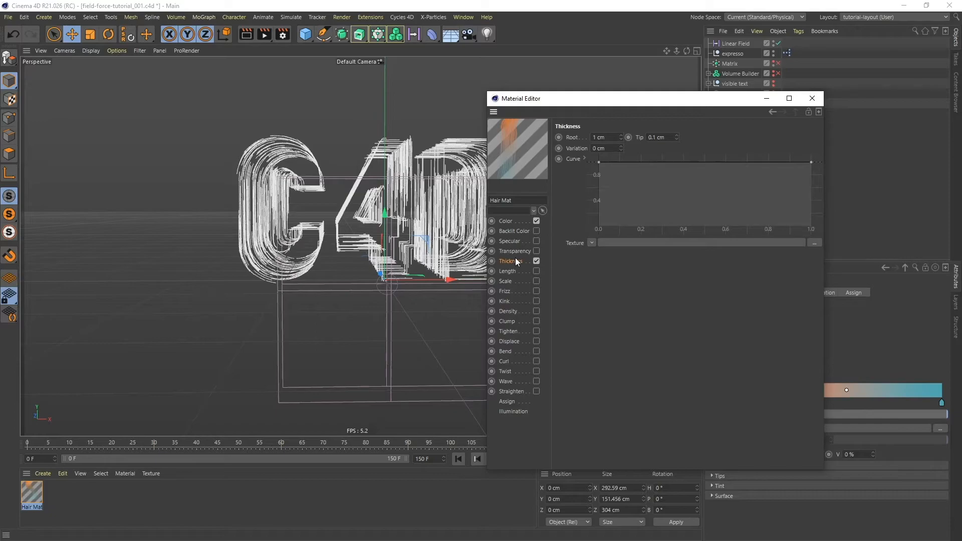
{"action": "left_click", "coordinate": [606, 137]}
{"action": "type", "text": "0.005"}
{"action": "left_click", "coordinate": [661, 137]}
{"action": "type", "text": "0.005"}
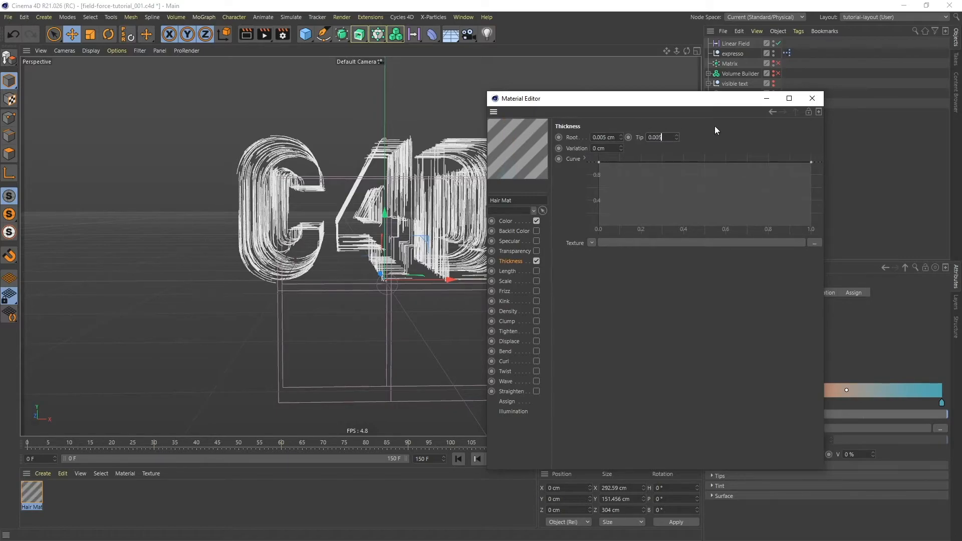
{"action": "key", "text": "Return"}
Enable the Hair material's Length channel with its default variation and close the Material Editor
{"action": "left_click", "coordinate": [517, 272]}
{"action": "left_click", "coordinate": [536, 271]}
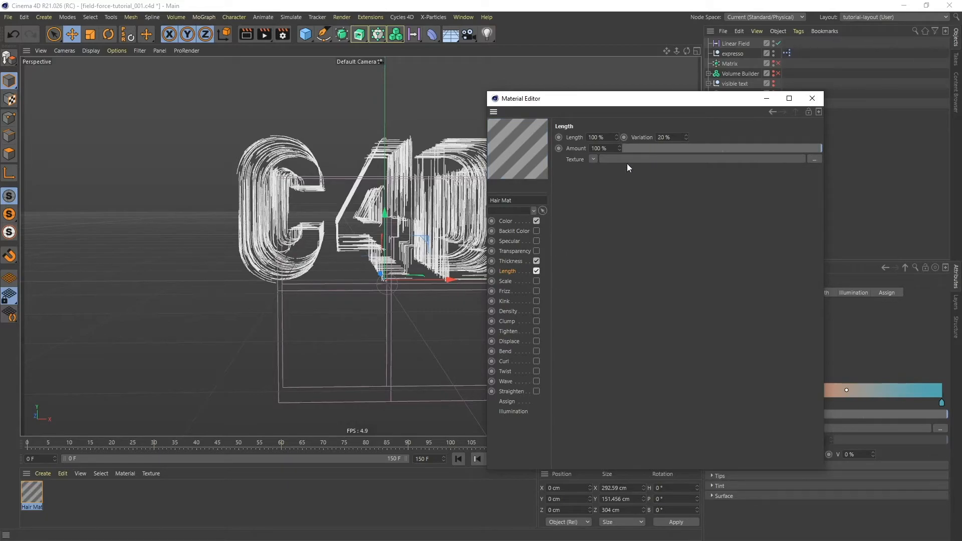
{"action": "left_click", "coordinate": [813, 98]}
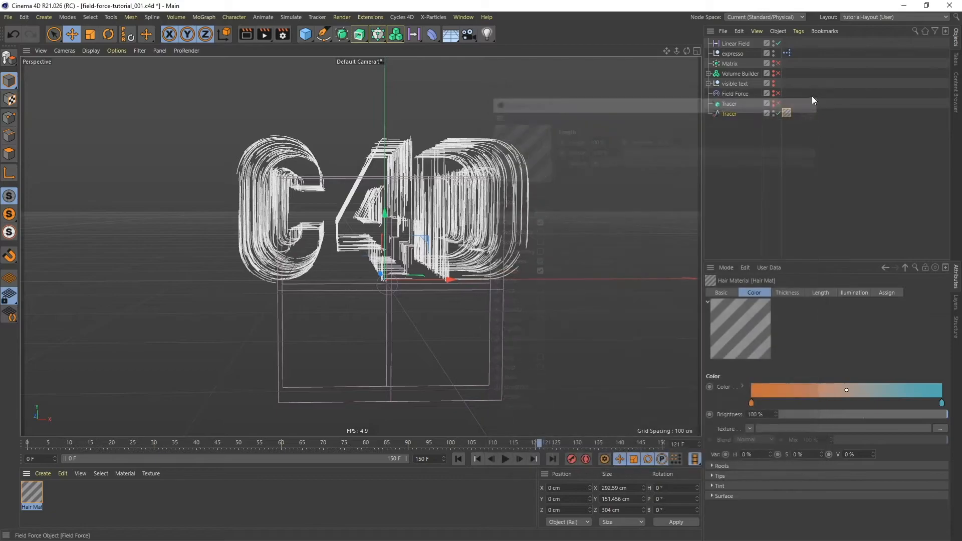
Set the render output size to 1920 x 1080 pixels
{"action": "left_click", "coordinate": [281, 35]}
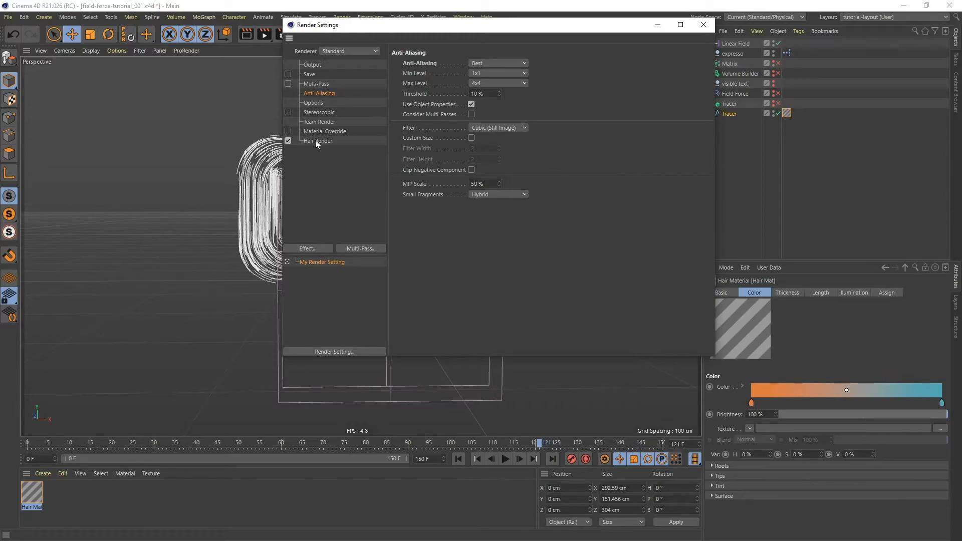
{"action": "left_click", "coordinate": [318, 64]}
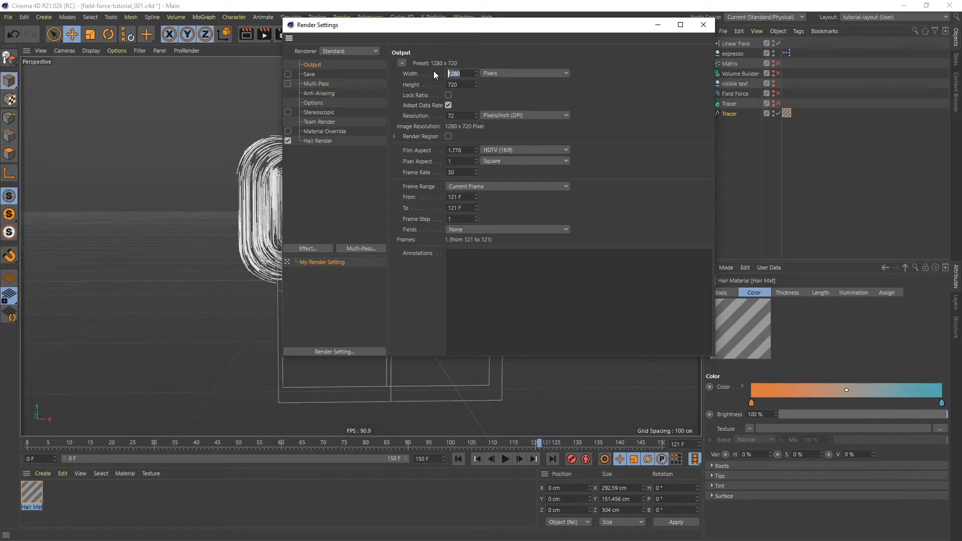
{"action": "key", "text": "Tab"}
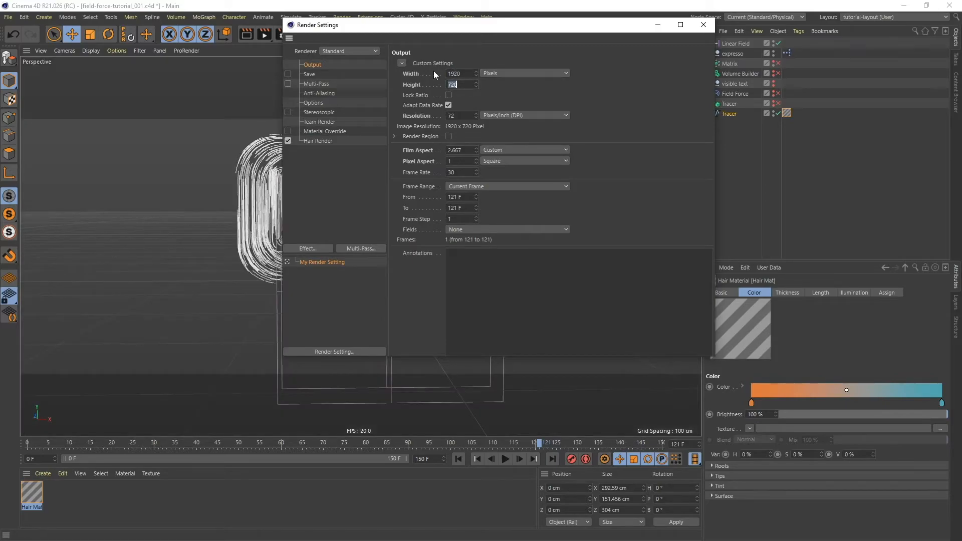
{"action": "type", "text": "1080"}
{"action": "key", "text": "Return"}
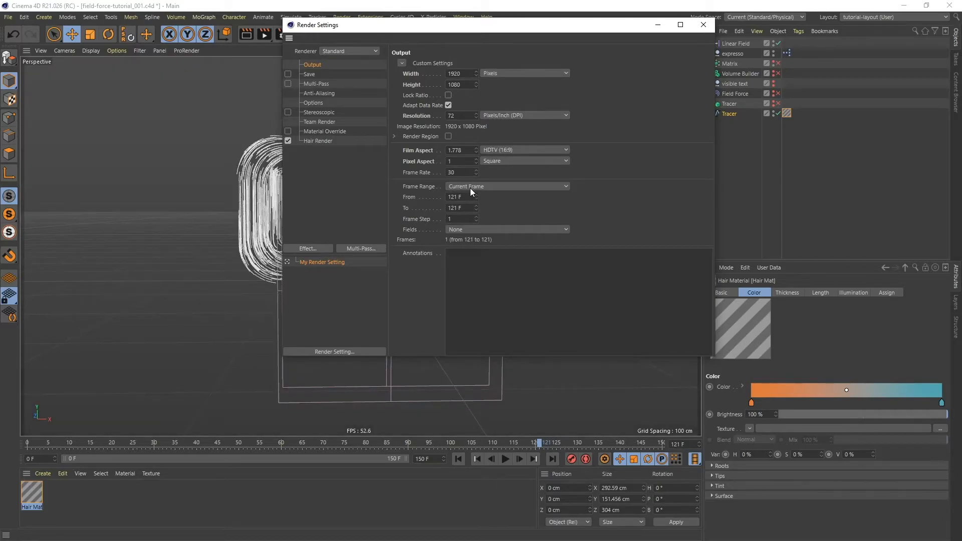
{"action": "left_click", "coordinate": [704, 25]}
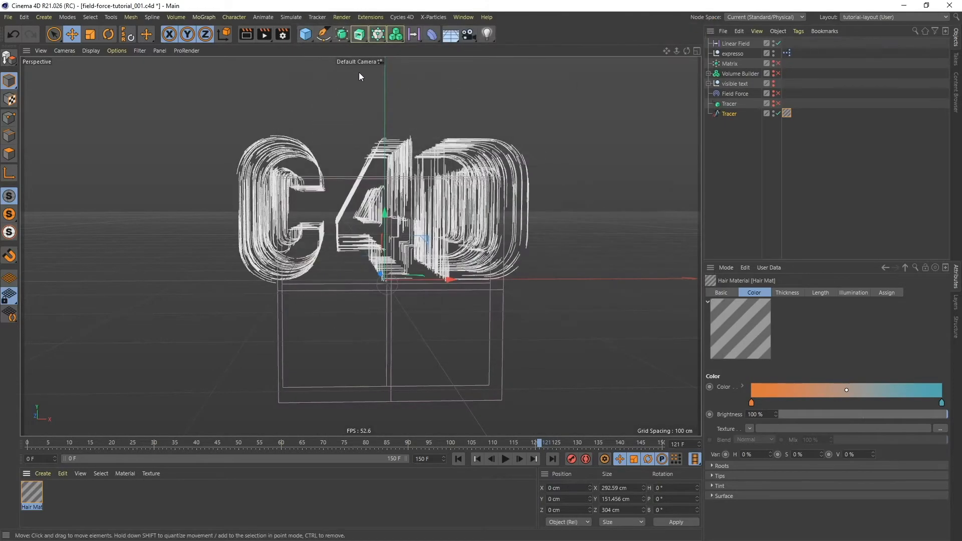
Render the current frame to the Picture Viewer and examine the hair-shaded C4D traces
{"action": "left_click", "coordinate": [266, 35]}
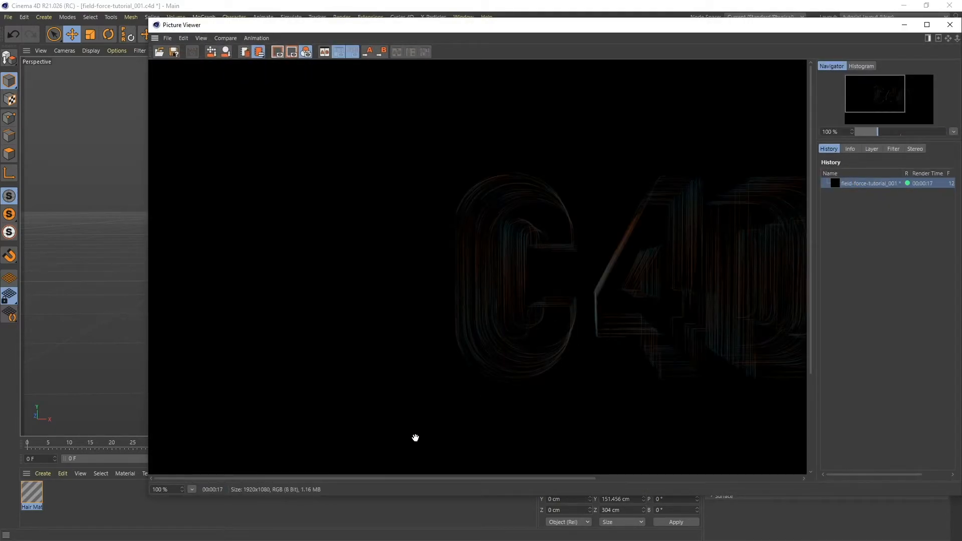
{"action": "left_click_drag", "start_coordinate": [516, 479], "coordinate": [617, 477]}
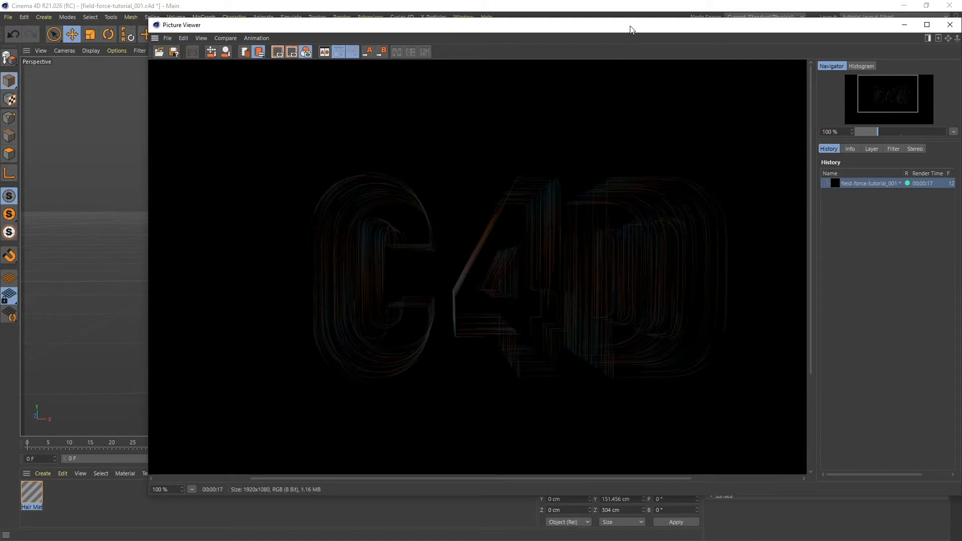
{"action": "left_click_drag", "start_coordinate": [630, 26], "coordinate": [560, 31]}
{"action": "left_click", "coordinate": [885, 32]}
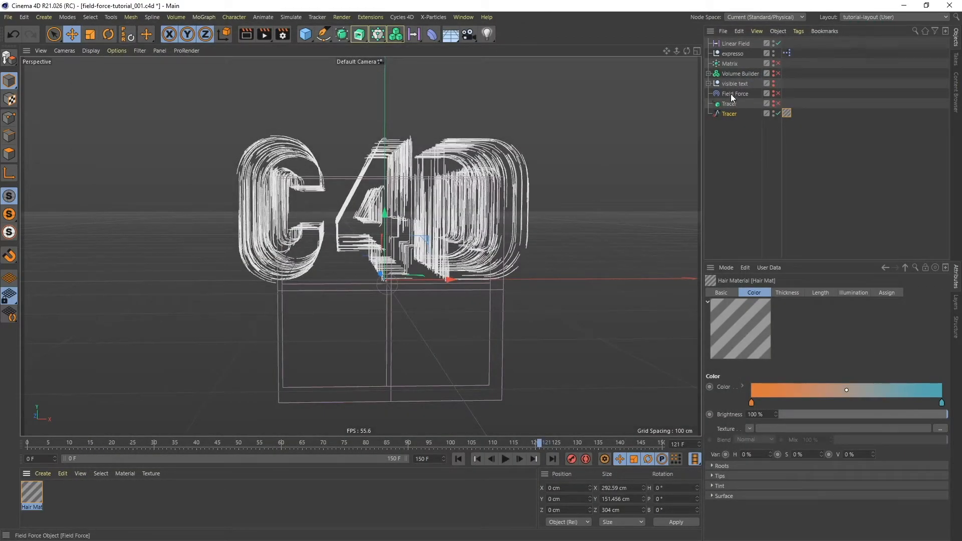
Turn the visibility of the visible text null back on and compare the extruded letters with the traces
{"action": "left_click", "coordinate": [774, 81]}
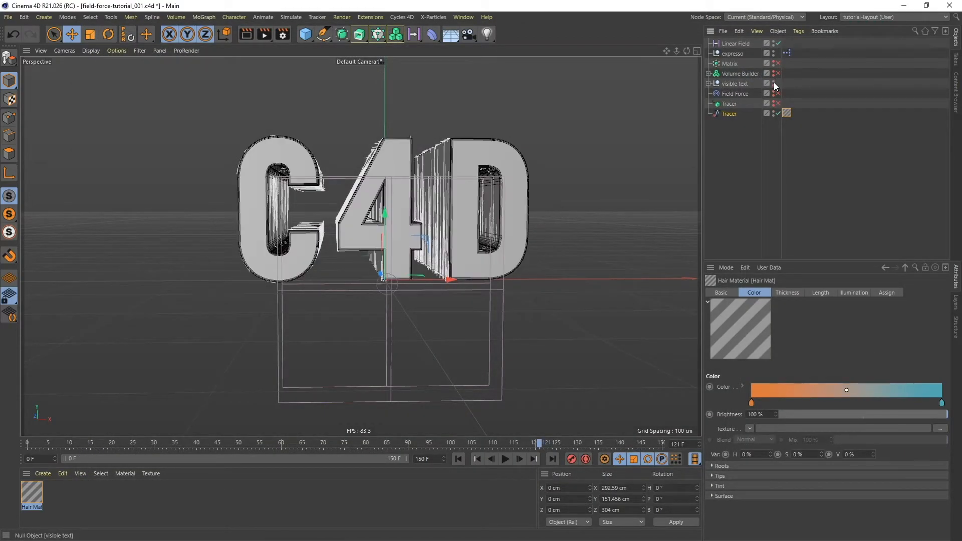
{"action": "left_click_drag", "start_coordinate": [449, 158], "coordinate": [497, 178], "text": "alt"}
{"action": "right_click_drag", "start_coordinate": [340, 193], "coordinate": [380, 157], "text": "alt"}
{"action": "left_click_drag", "start_coordinate": [393, 155], "coordinate": [365, 158], "text": "alt"}
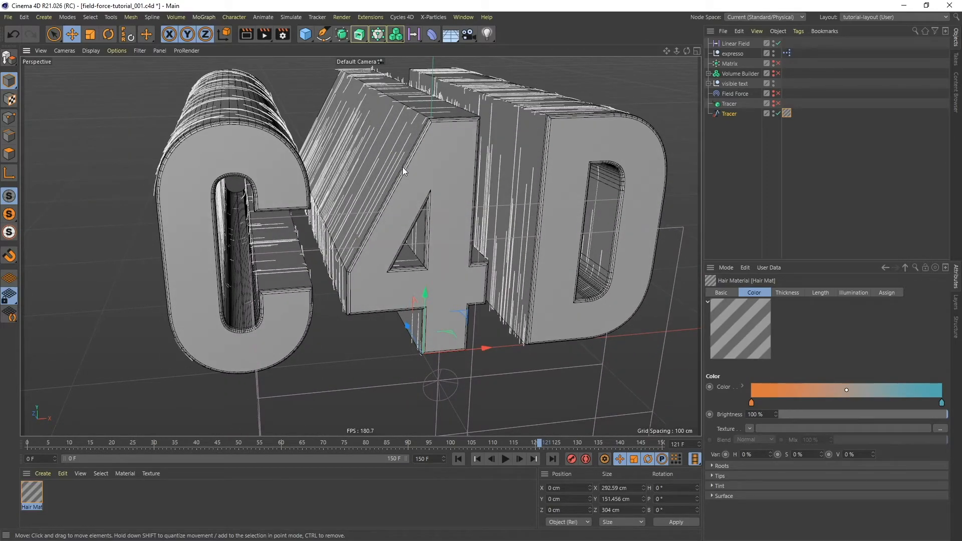
{"action": "mouse_move", "coordinate": [405, 173]}
{"action": "left_mouse_down", "text": "alt"}
{"action": "mouse_move", "coordinate": [386, 145]}
{"action": "mouse_move", "coordinate": [398, 166]}
{"action": "mouse_move", "coordinate": [416, 162]}
{"action": "left_mouse_up", "text": "alt"}
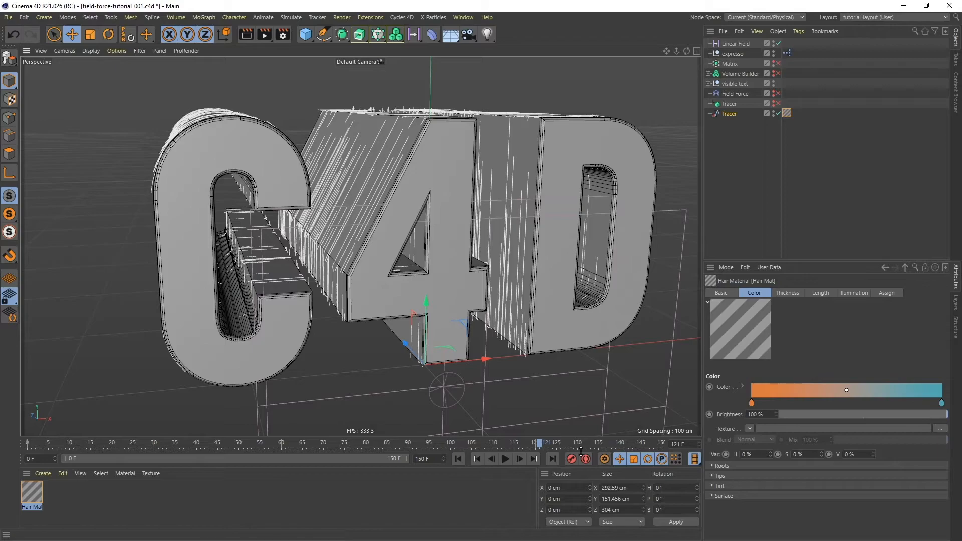
Move the visible text null to about 23.3 cm on Z and keyframe its Z position at frame 140
{"action": "left_click", "coordinate": [537, 443]}
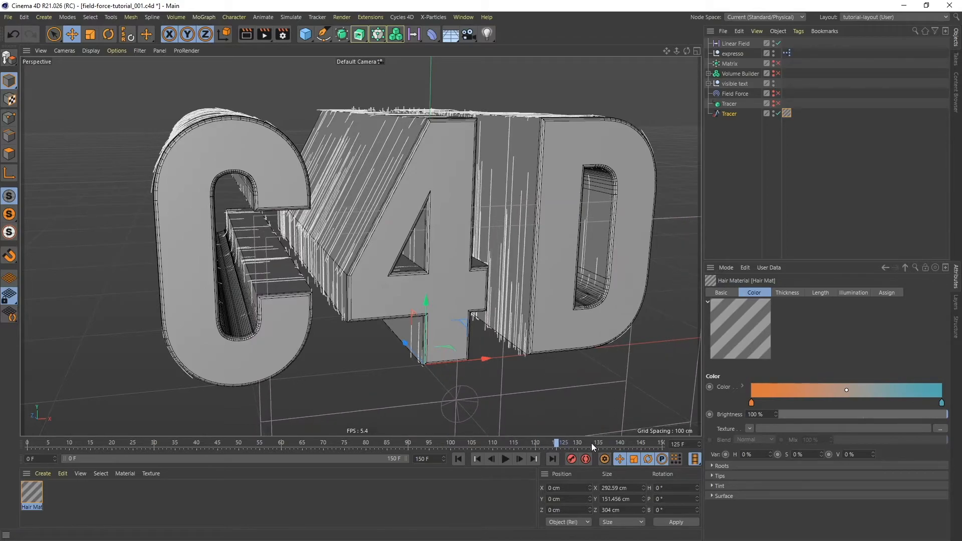
{"action": "left_click_drag", "start_coordinate": [546, 445], "coordinate": [621, 447]}
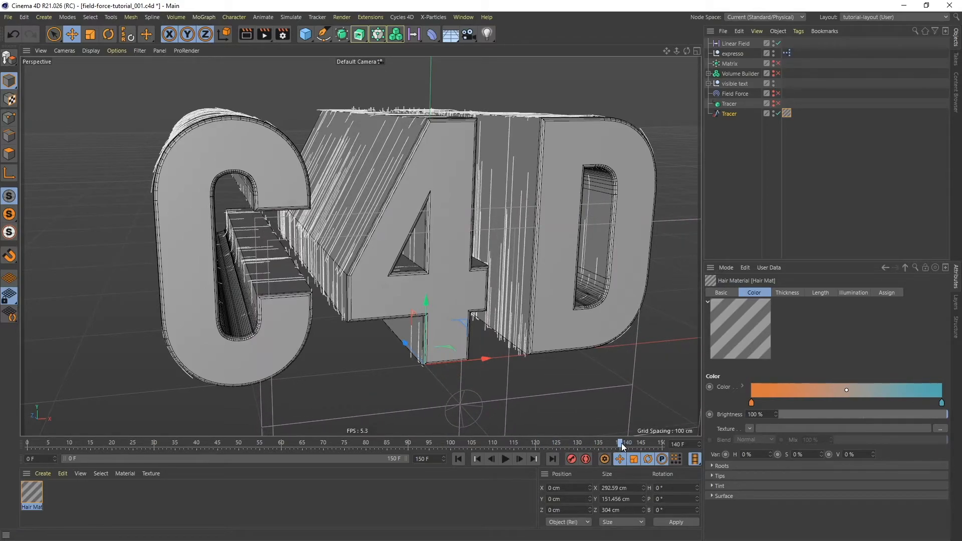
{"action": "left_click", "coordinate": [730, 83]}
{"action": "left_click_drag", "start_coordinate": [406, 344], "coordinate": [400, 317]}
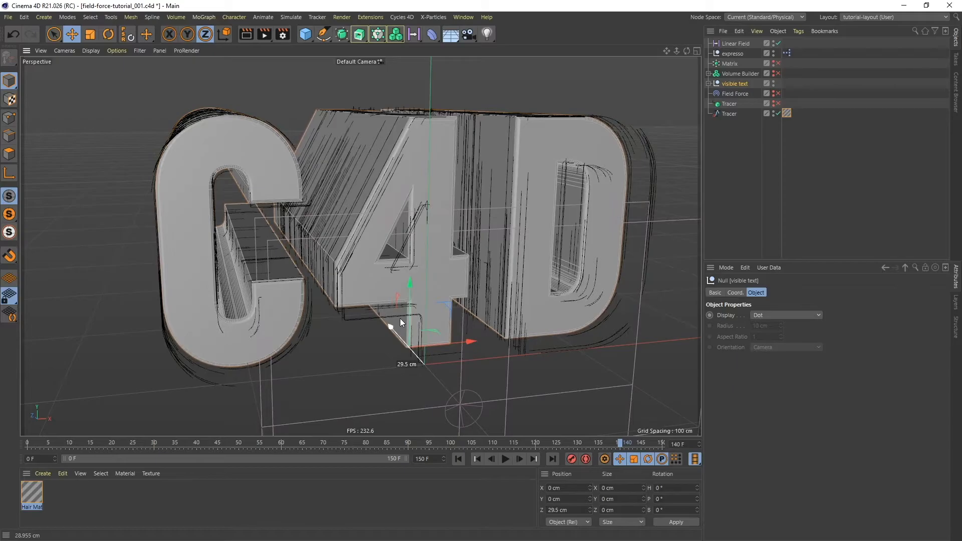
{"action": "left_click_drag", "start_coordinate": [402, 206], "coordinate": [424, 236], "text": "alt"}
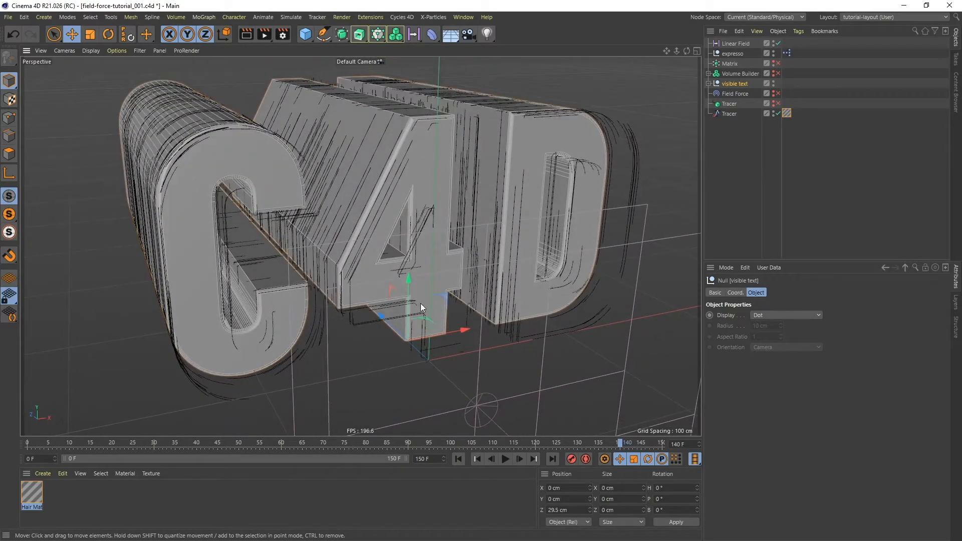
{"action": "left_click_drag", "start_coordinate": [376, 315], "coordinate": [384, 319]}
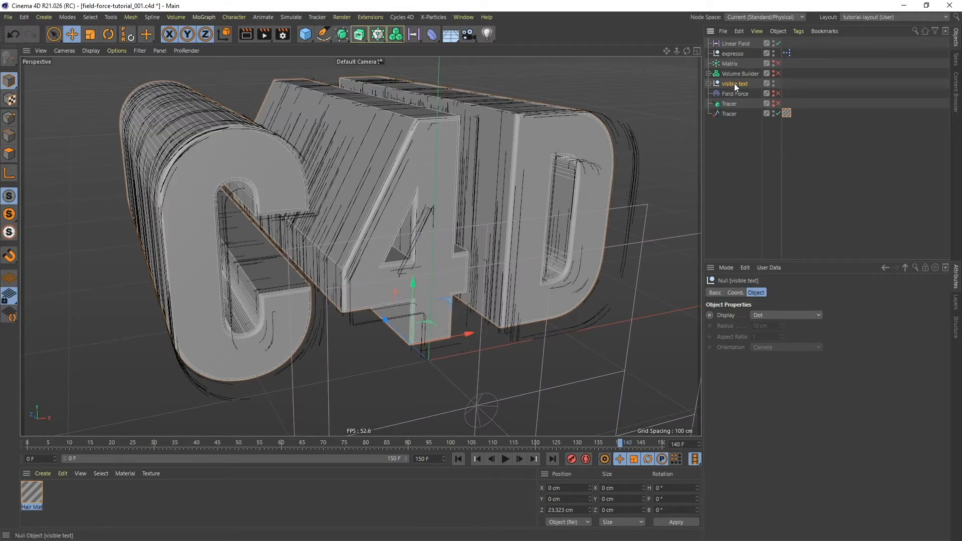
{"action": "left_click", "coordinate": [735, 292]}
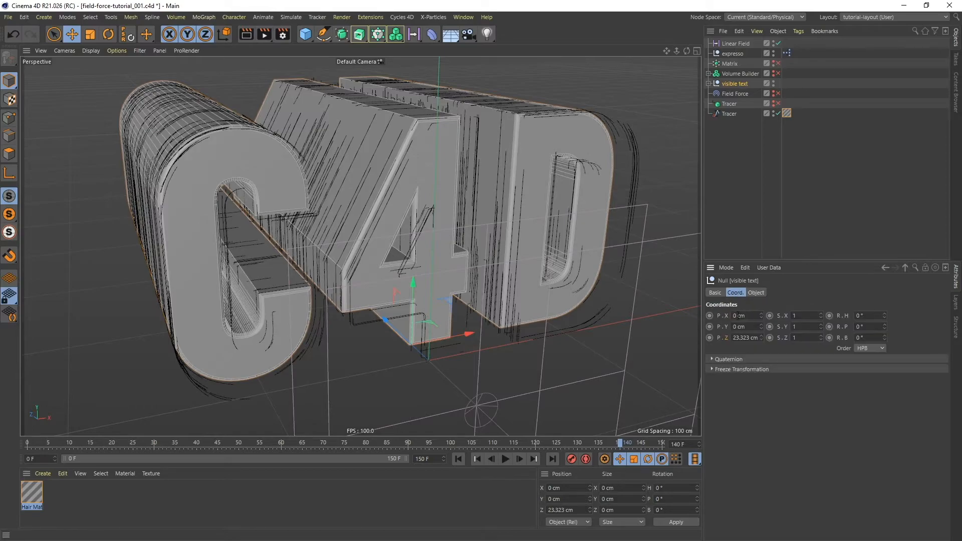
{"action": "left_click", "coordinate": [709, 337]}
At frame 21, move the visible text null to about 330 cm on Z, behind the traces, and keyframe its Z position
{"action": "scroll", "coordinate": [407, 255], "scroll_direction": "down", "scroll_amount": 3}
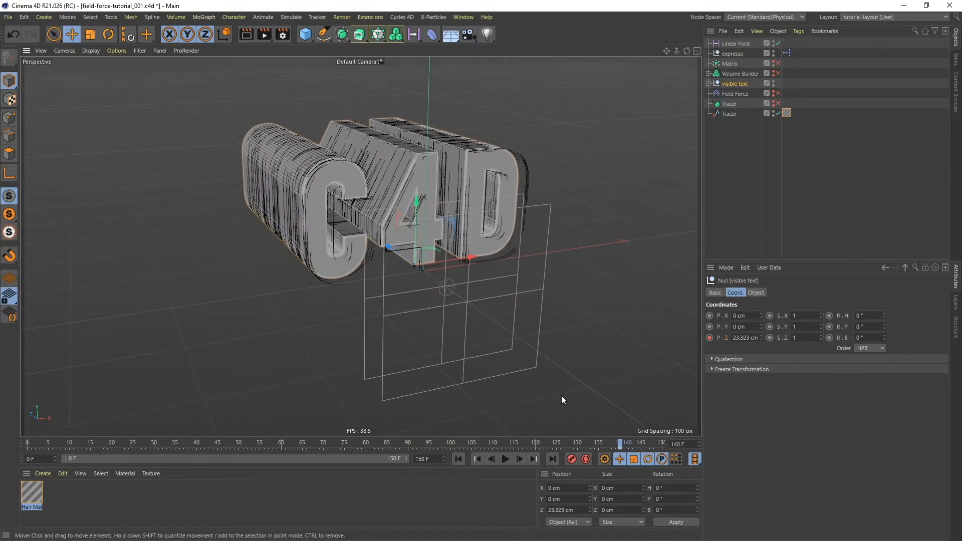
{"action": "left_click_drag", "start_coordinate": [620, 445], "coordinate": [115, 446]}
{"action": "left_click_drag", "start_coordinate": [381, 170], "coordinate": [414, 167], "text": "alt"}
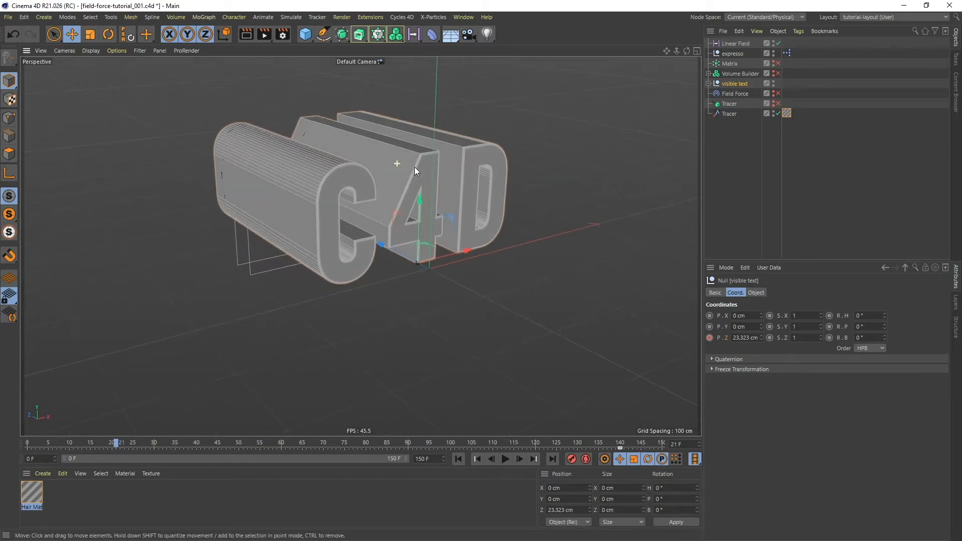
{"action": "middle_click_drag", "start_coordinate": [375, 201], "coordinate": [454, 212], "text": "alt"}
{"action": "right_click_drag", "start_coordinate": [394, 188], "coordinate": [405, 191], "text": "alt"}
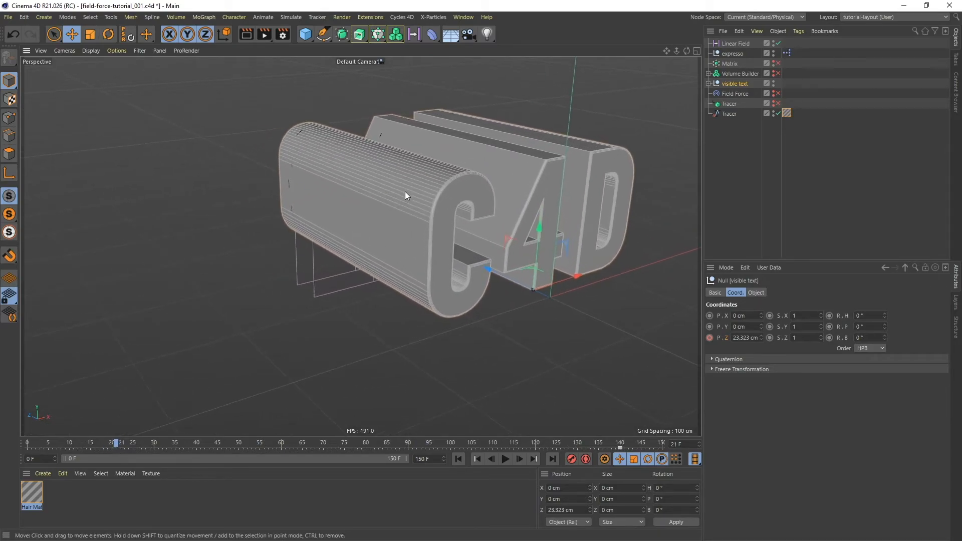
{"action": "left_click_drag", "start_coordinate": [390, 170], "coordinate": [448, 224], "text": "alt"}
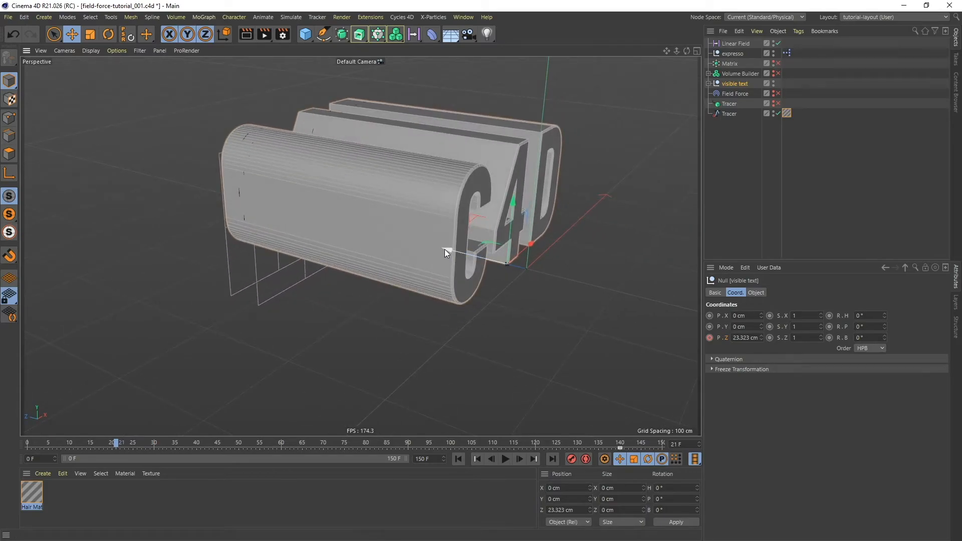
{"action": "left_click_drag", "start_coordinate": [444, 248], "coordinate": [249, 197]}
{"action": "left_click_drag", "start_coordinate": [302, 126], "coordinate": [272, 275], "text": "alt"}
{"action": "left_click_drag", "start_coordinate": [241, 209], "coordinate": [246, 210]}
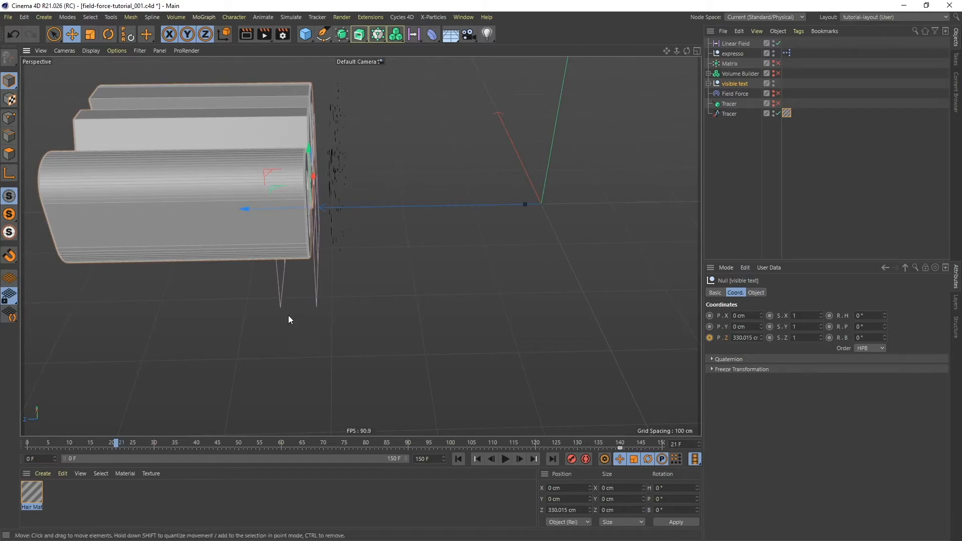
{"action": "left_click", "coordinate": [709, 338]}
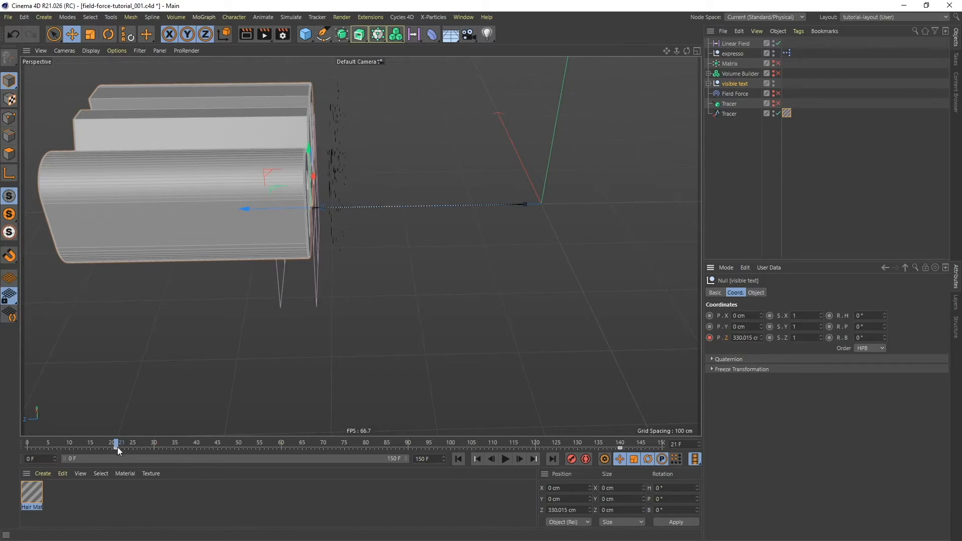
Shift the visible text null's starting Z position keyframe to frame 0 and play the animation from the beginning
{"action": "left_click_drag", "start_coordinate": [118, 448], "coordinate": [20, 449]}
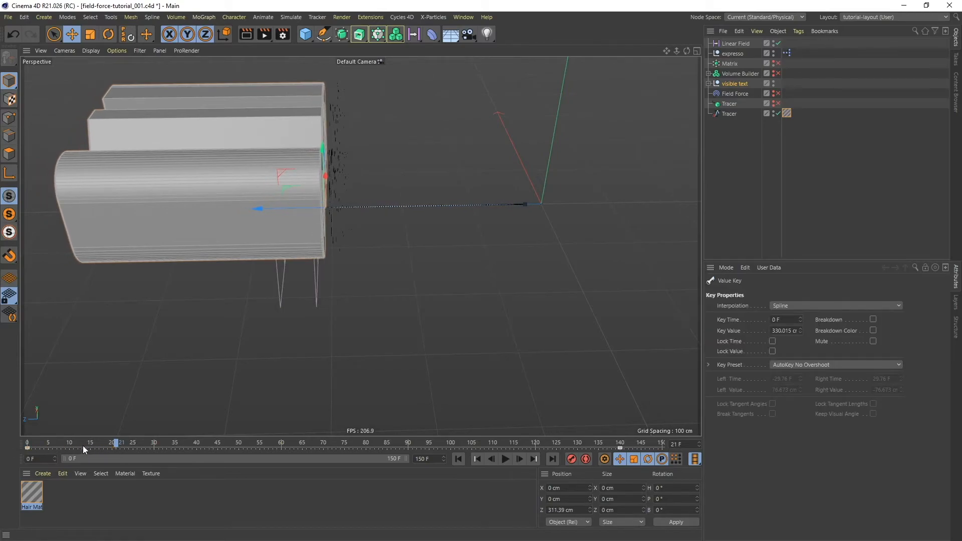
{"action": "left_click_drag", "start_coordinate": [95, 443], "coordinate": [10, 444]}
{"action": "left_click_drag", "start_coordinate": [256, 228], "coordinate": [318, 319], "text": "alt"}
{"action": "left_click", "coordinate": [505, 460]}
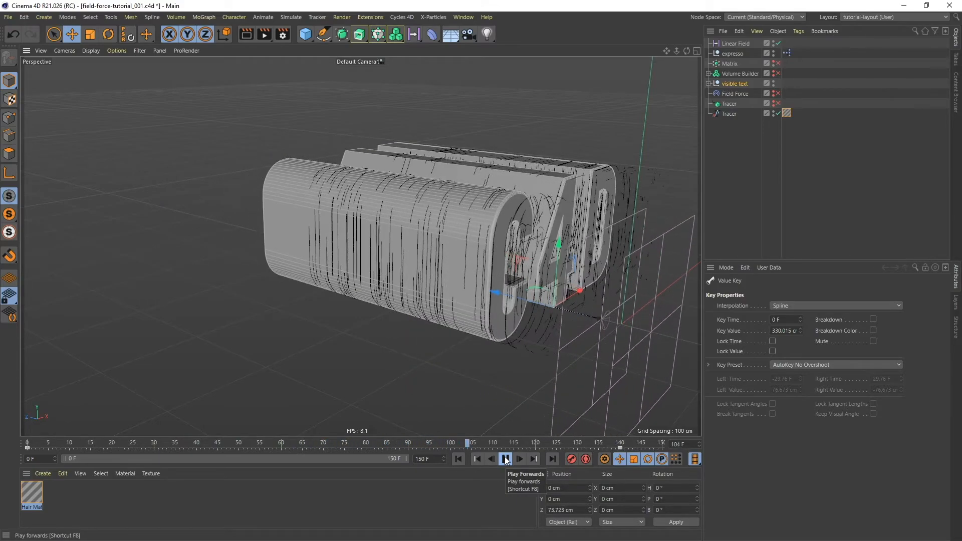
{"action": "left_click", "coordinate": [506, 459]}
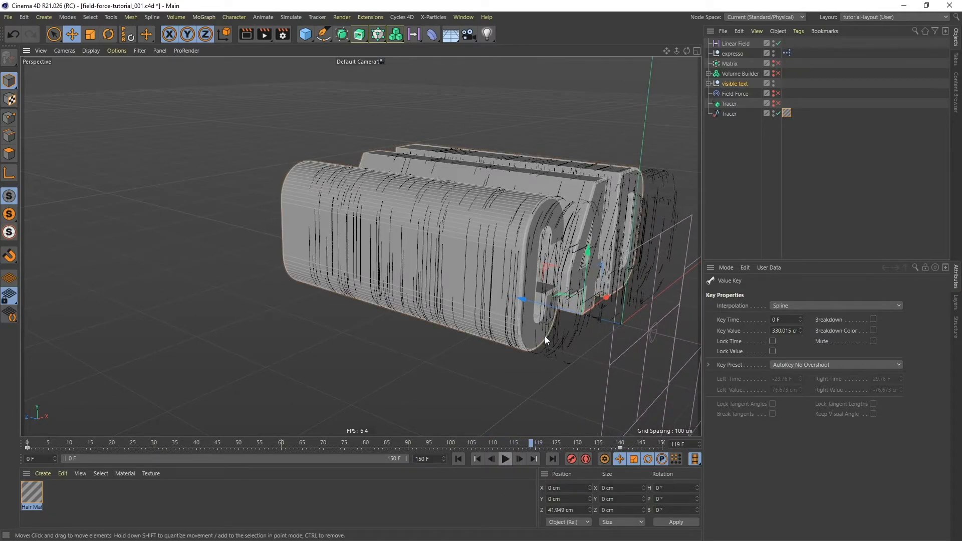
Add a camera, look through it, and set its focal length to Portrait (80 mm)
{"action": "left_click_drag", "start_coordinate": [537, 266], "coordinate": [419, 275], "text": "alt"}
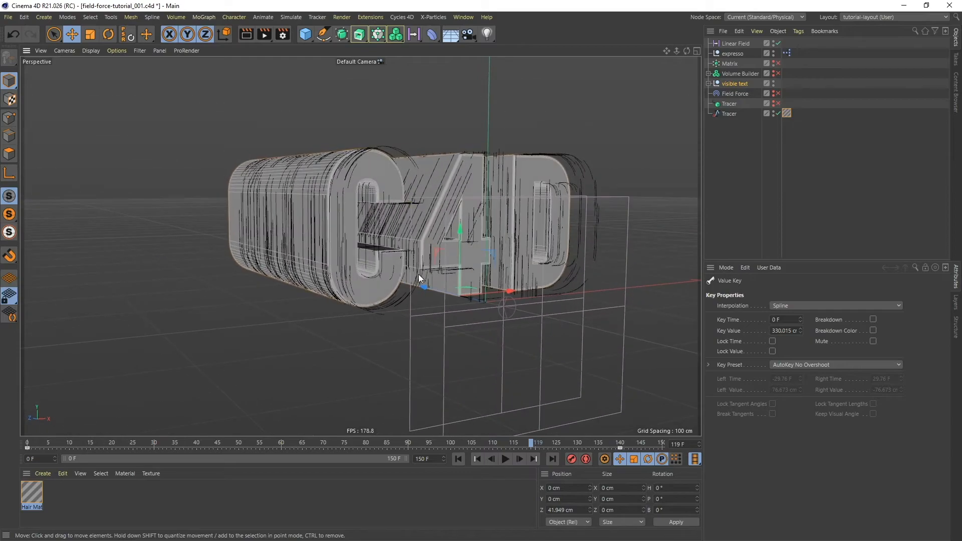
{"action": "left_click", "coordinate": [469, 34]}
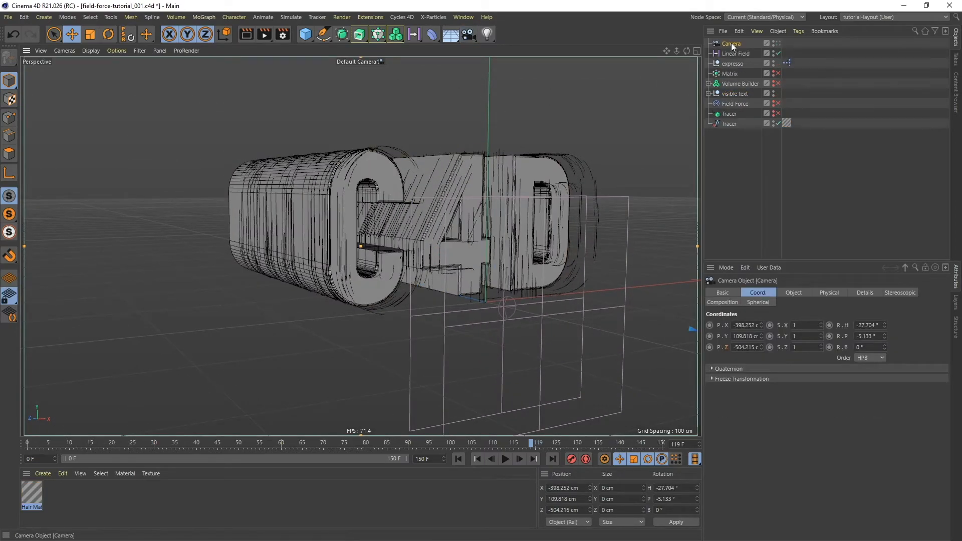
{"action": "left_click", "coordinate": [778, 43]}
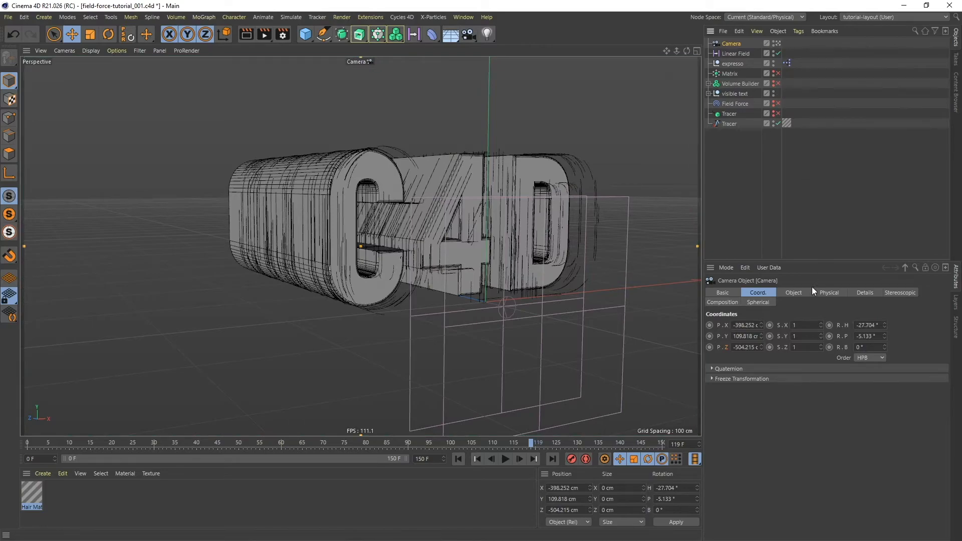
{"action": "left_click", "coordinate": [794, 293]}
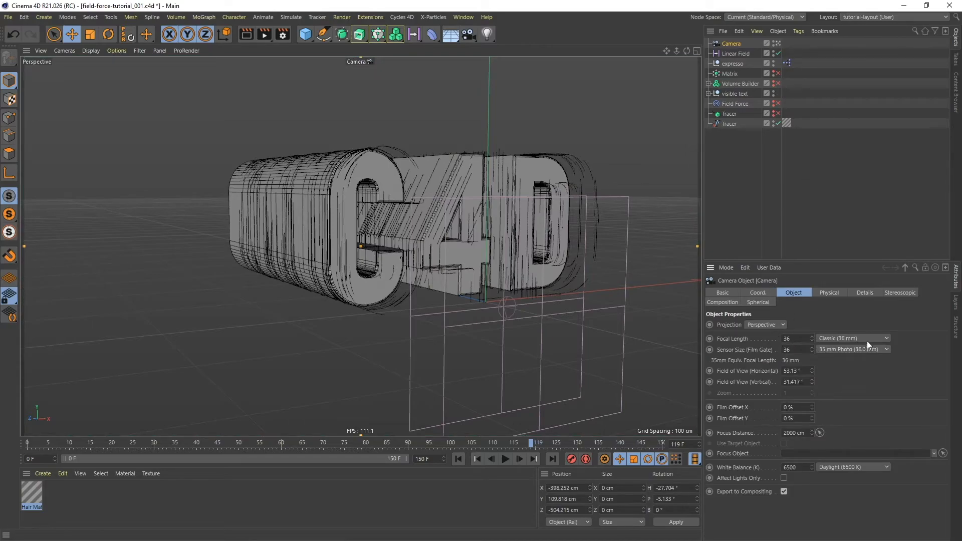
{"action": "left_click", "coordinate": [886, 338]}
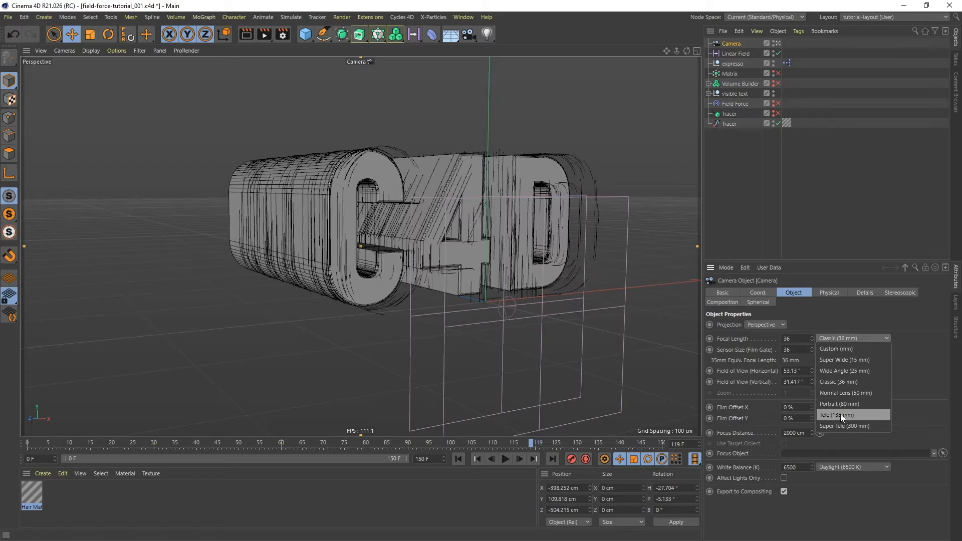
{"action": "left_click", "coordinate": [855, 403]}
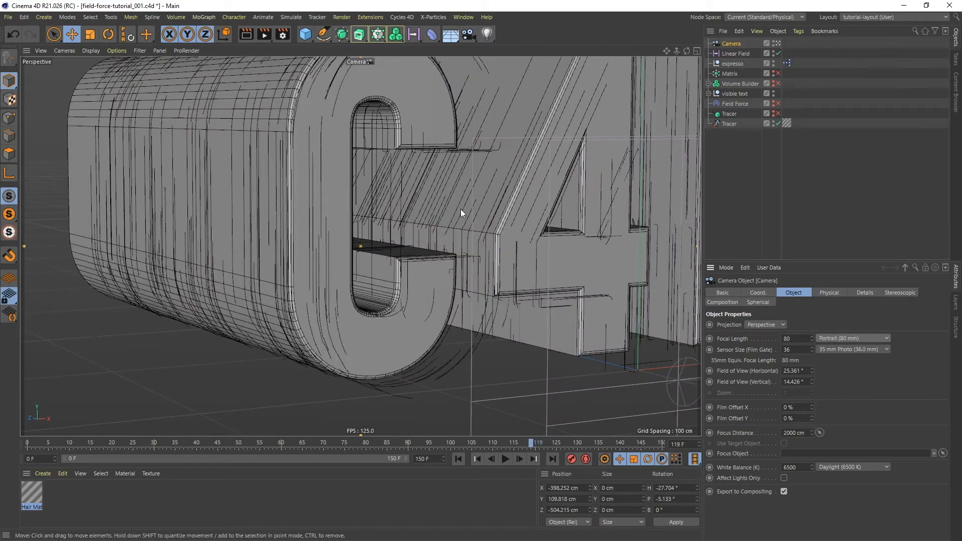
Reposition the camera to frame the whole C4D text from a low angle in front of the letters
{"action": "right_click_drag", "start_coordinate": [515, 210], "coordinate": [508, 247], "text": "alt"}
{"action": "middle_click_drag", "start_coordinate": [546, 205], "coordinate": [418, 254], "text": "alt"}
{"action": "right_click_drag", "start_coordinate": [452, 212], "coordinate": [444, 209], "text": "alt"}
{"action": "left_click_drag", "start_coordinate": [443, 209], "coordinate": [439, 202], "text": "alt"}
{"action": "right_click_drag", "start_coordinate": [428, 230], "coordinate": [418, 250], "text": "alt"}
{"action": "left_click_drag", "start_coordinate": [418, 250], "coordinate": [380, 203], "text": "alt"}
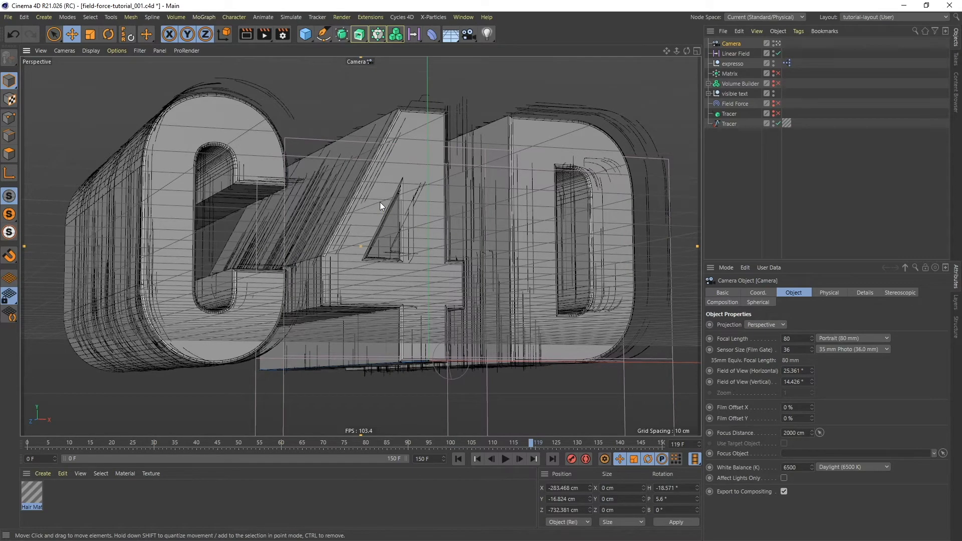
{"action": "left_click_drag", "start_coordinate": [392, 207], "coordinate": [394, 206], "text": "alt"}
{"action": "middle_click_drag", "start_coordinate": [390, 209], "coordinate": [392, 201], "text": "alt"}
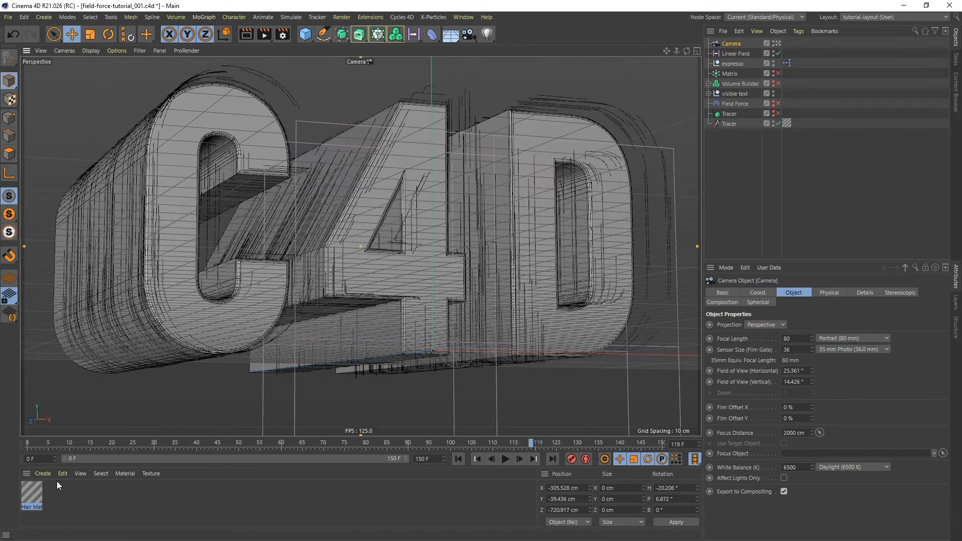
Create a new material named "text", place it after the Hair material, and apply it to Extrude.1 inside the visible text null
{"action": "double_click", "coordinate": [67, 490]}
{"action": "double_click", "coordinate": [29, 506]}
{"action": "type", "text": "text"}
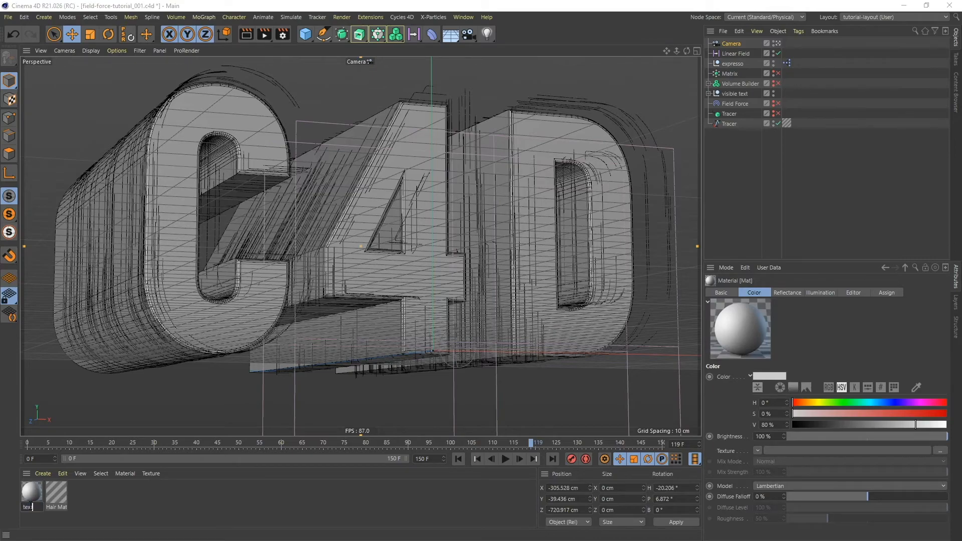
{"action": "key", "text": "BackSpace"}
{"action": "type", "text": "t"}
{"action": "key", "text": "Return"}
{"action": "left_click_drag", "start_coordinate": [90, 487], "coordinate": [186, 503]}
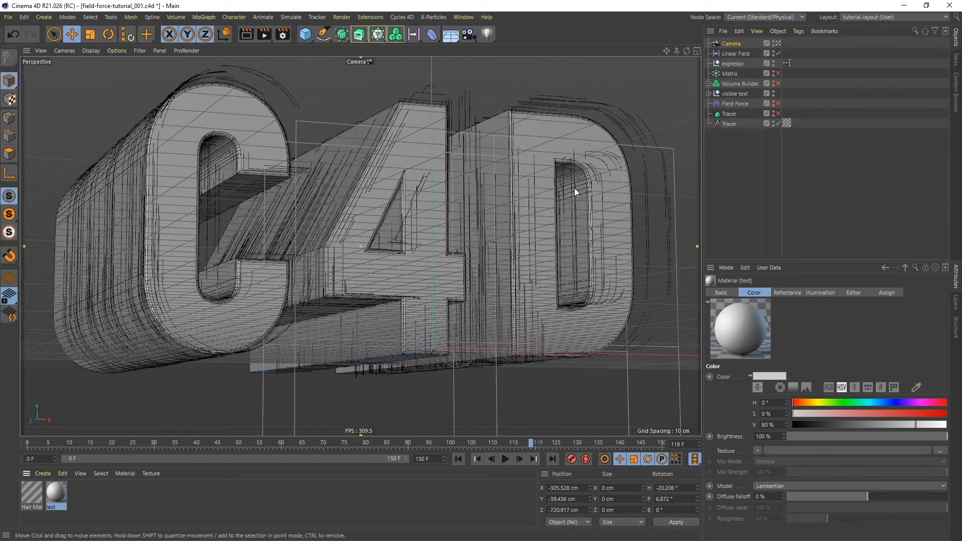
{"action": "left_click", "coordinate": [708, 94]}
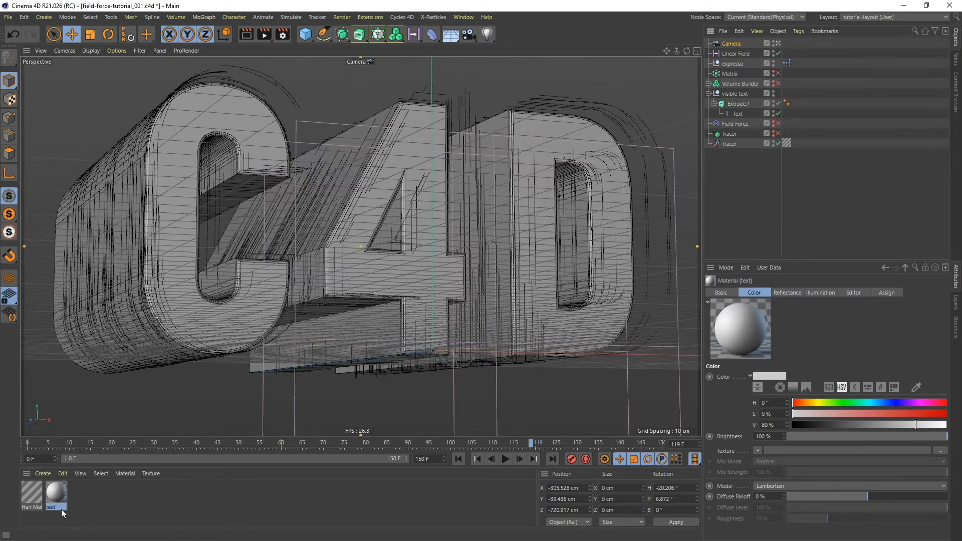
{"action": "mouse_move", "coordinate": [57, 494]}
{"action": "left_mouse_down"}
{"action": "mouse_move", "coordinate": [504, 282]}
{"action": "mouse_move", "coordinate": [736, 104]}
{"action": "left_mouse_up"}
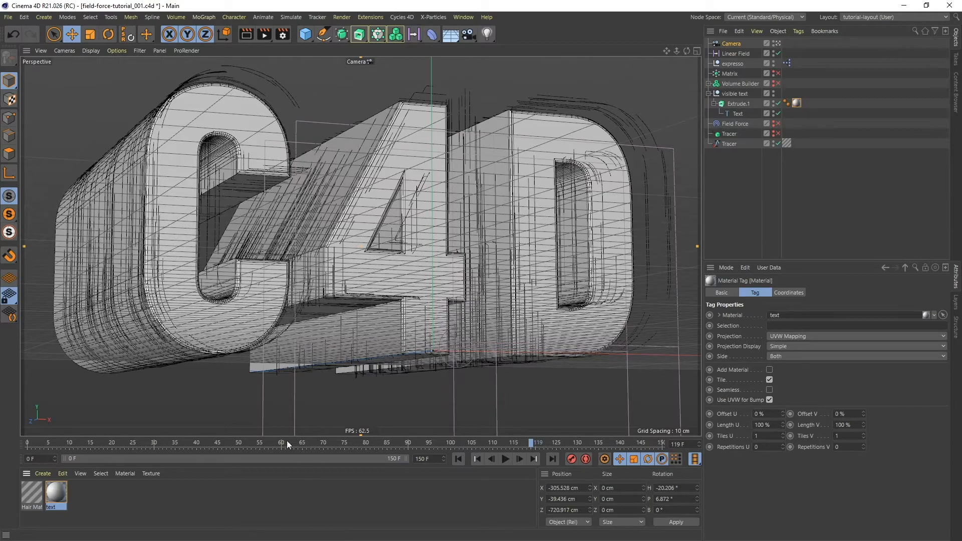
In the text material, disable the Color channel and replace the default specular with a GGX reflectance layer
{"action": "left_click", "coordinate": [55, 491]}
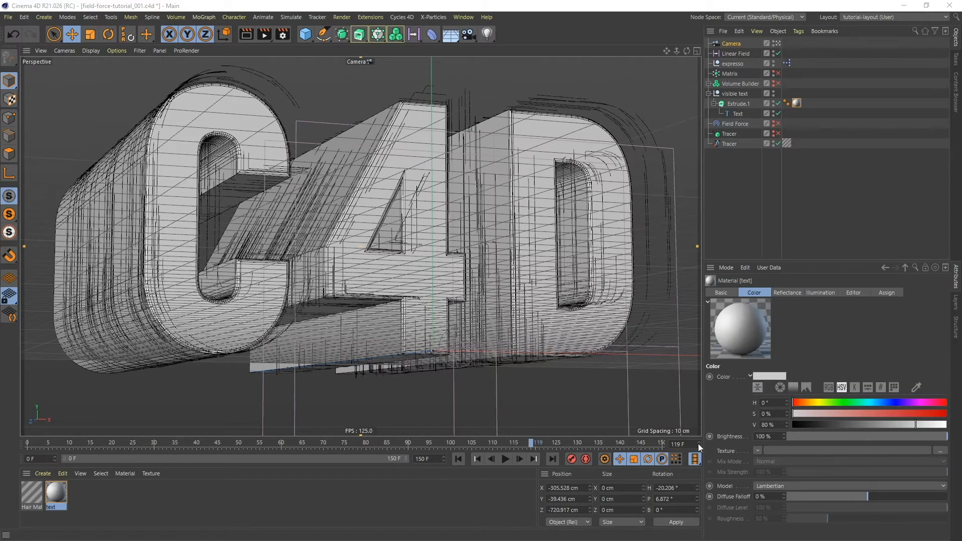
{"action": "double_click", "coordinate": [56, 491]}
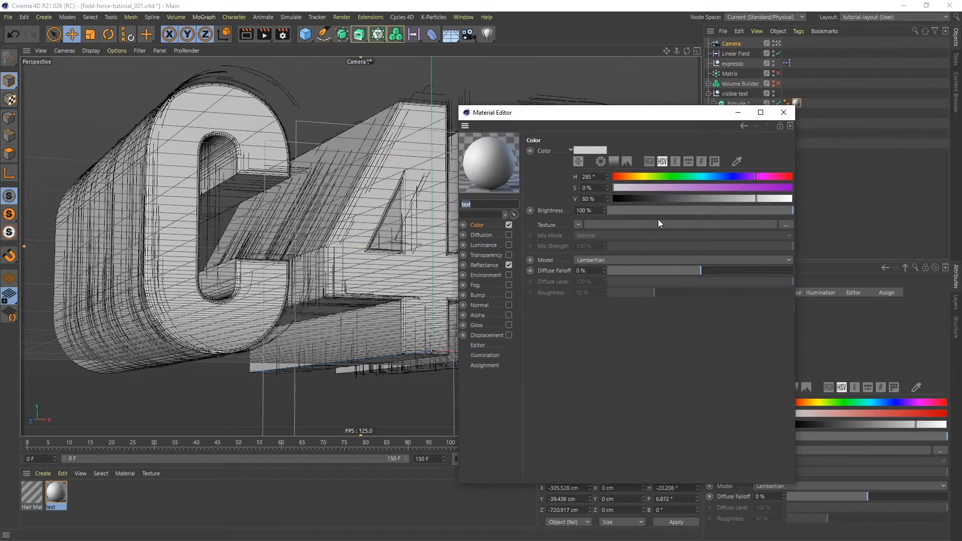
{"action": "left_click", "coordinate": [509, 225]}
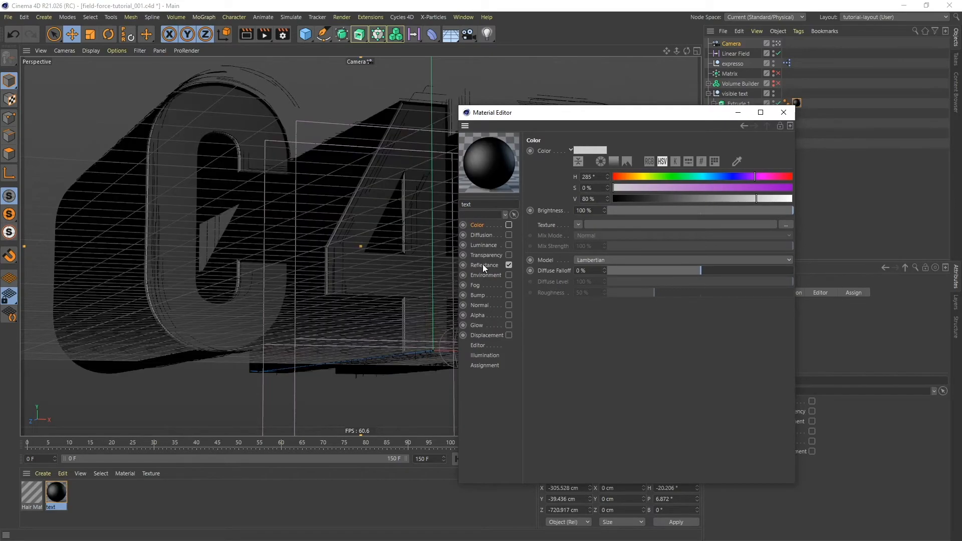
{"action": "left_click", "coordinate": [482, 265]}
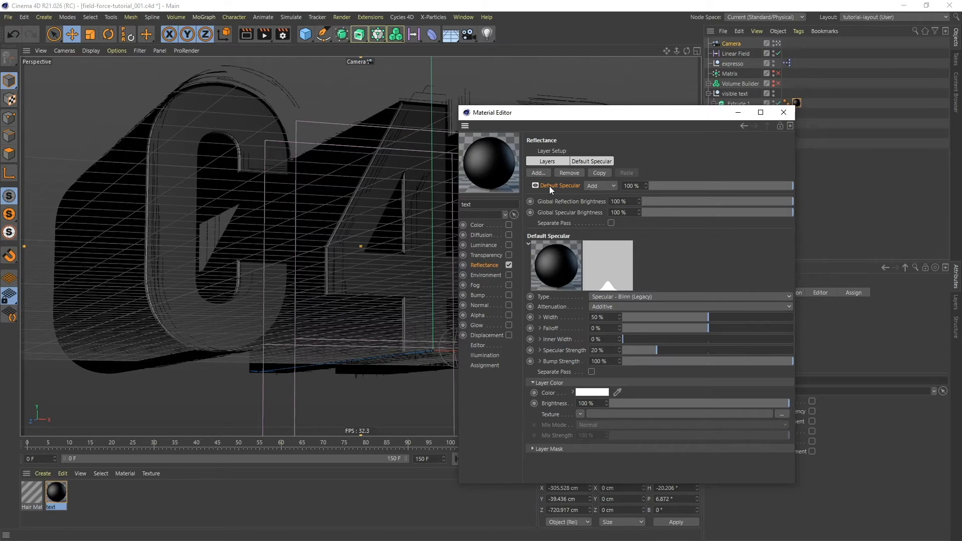
{"action": "key", "text": "Delete"}
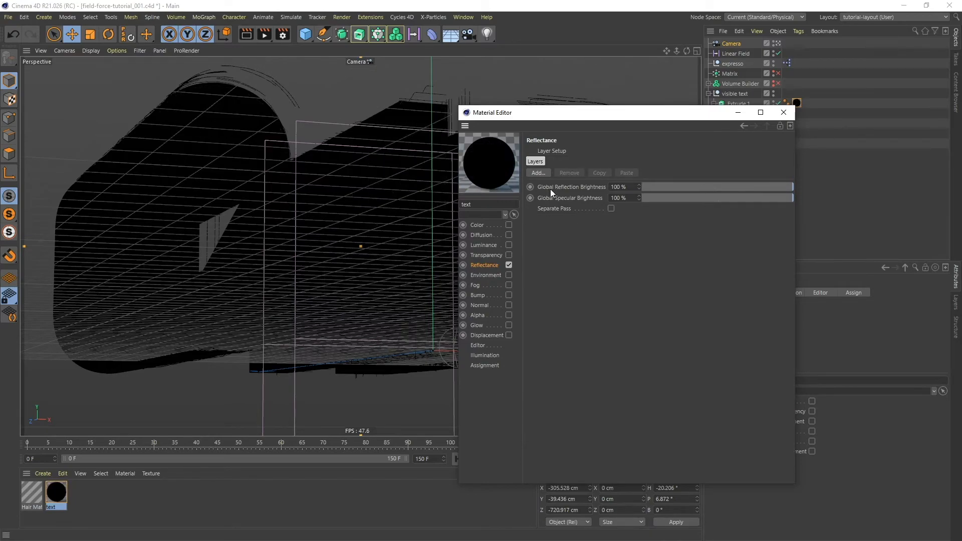
{"action": "left_click", "coordinate": [537, 172]}
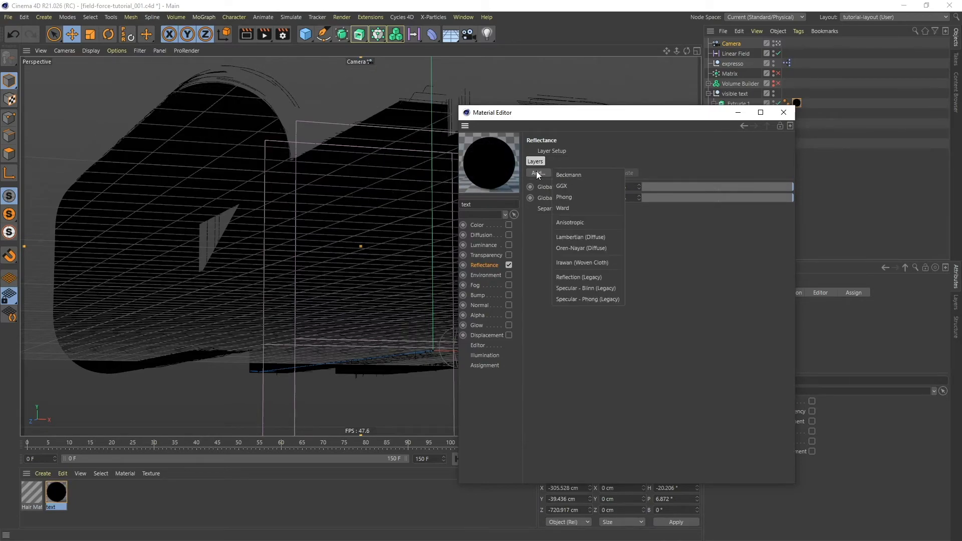
{"action": "left_click", "coordinate": [570, 185]}
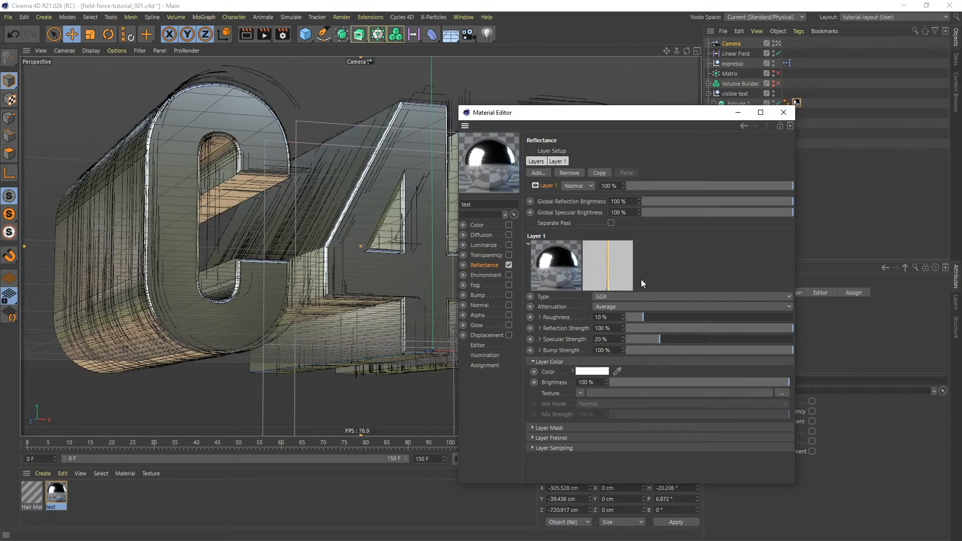
Set the GGX layer's roughness to 2% and its specular strength to 0%
{"action": "left_click_drag", "start_coordinate": [607, 317], "coordinate": [568, 318]}
{"action": "type", "text": "2"}
{"action": "key", "text": "Return"}
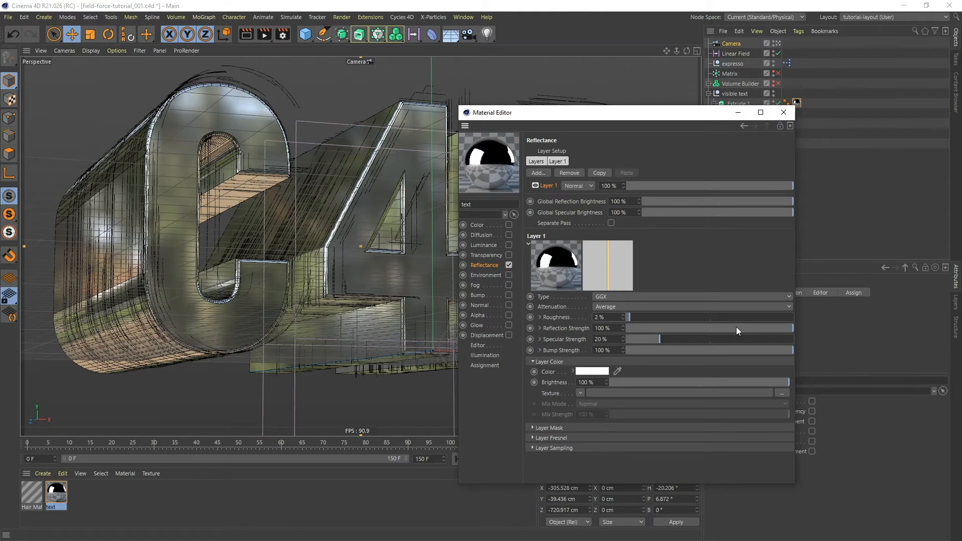
{"action": "left_click_drag", "start_coordinate": [652, 341], "coordinate": [606, 340]}
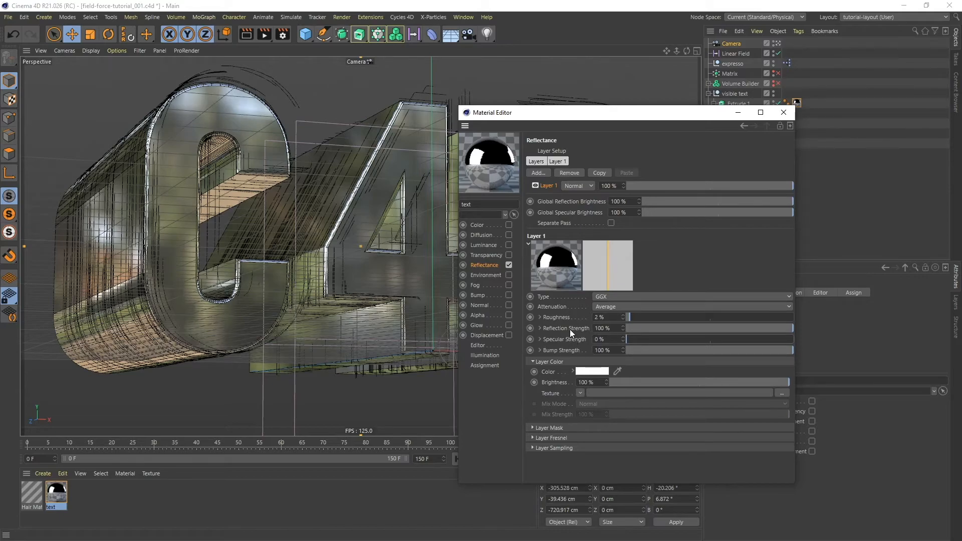
Set the reflectance layer color to purple with H 291°, S 62% and V 66%, and close the material editor
{"action": "left_click_drag", "start_coordinate": [569, 112], "coordinate": [671, 78]}
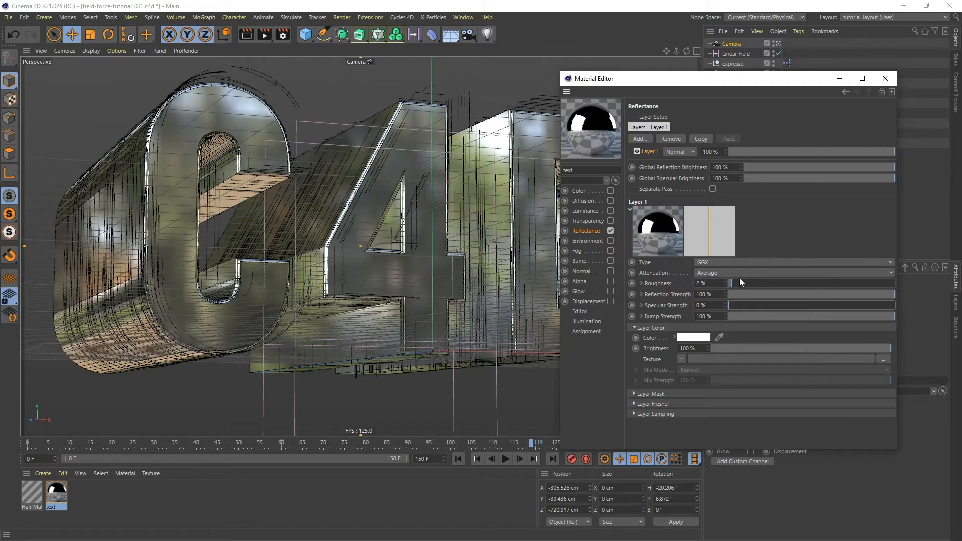
{"action": "left_click", "coordinate": [694, 337]}
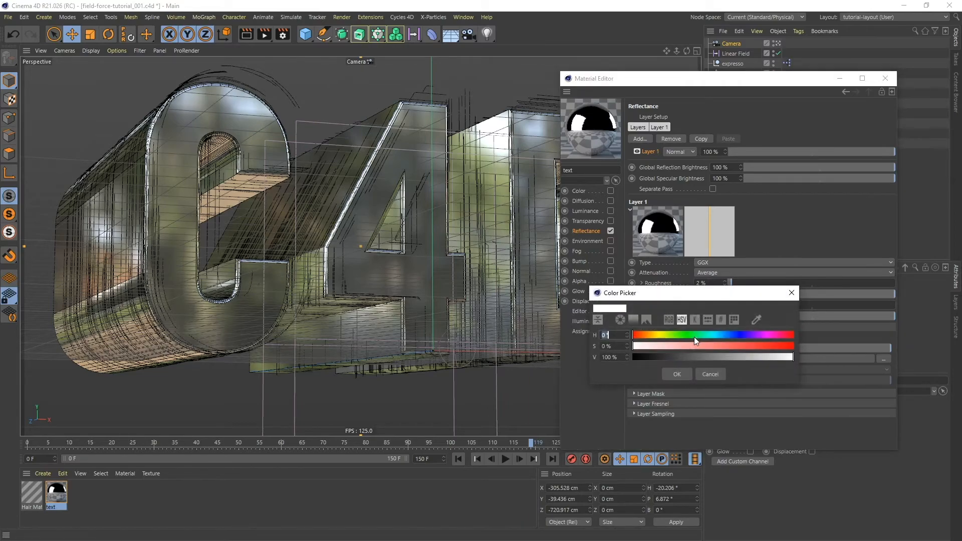
{"action": "left_click_drag", "start_coordinate": [736, 336], "coordinate": [729, 356]}
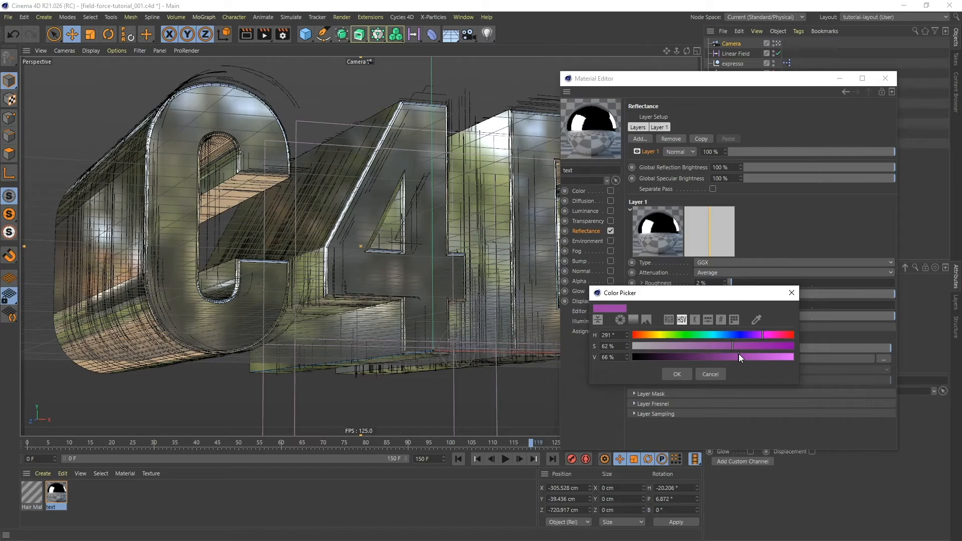
{"action": "left_click", "coordinate": [676, 374]}
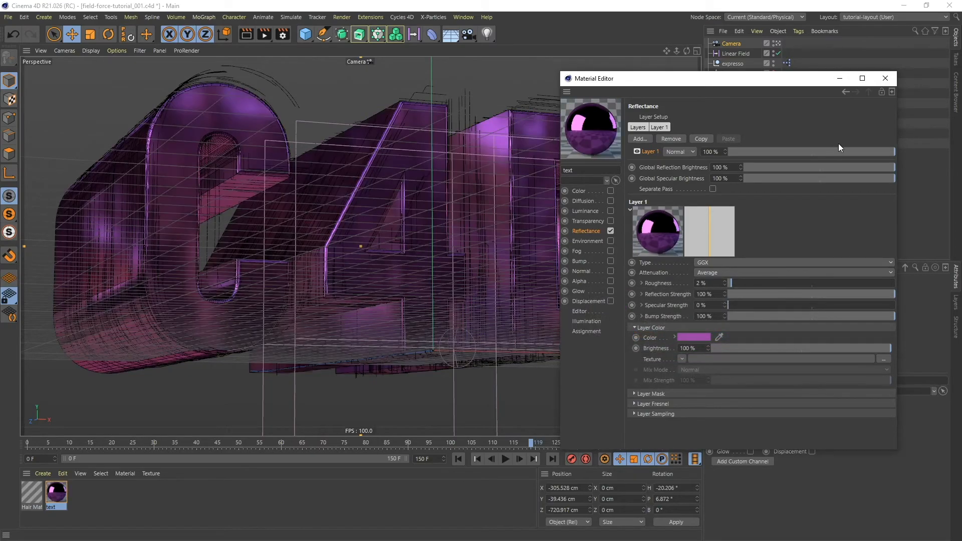
{"action": "left_click", "coordinate": [885, 78]}
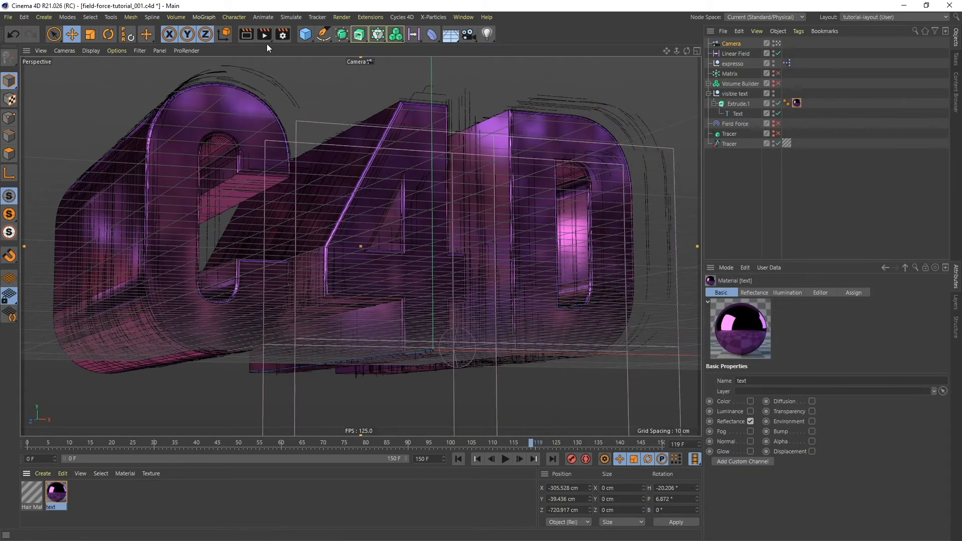
Hide the grid in the viewport and pull the camera back slightly so the C4D text fits the frame
{"action": "left_click", "coordinate": [140, 50]}
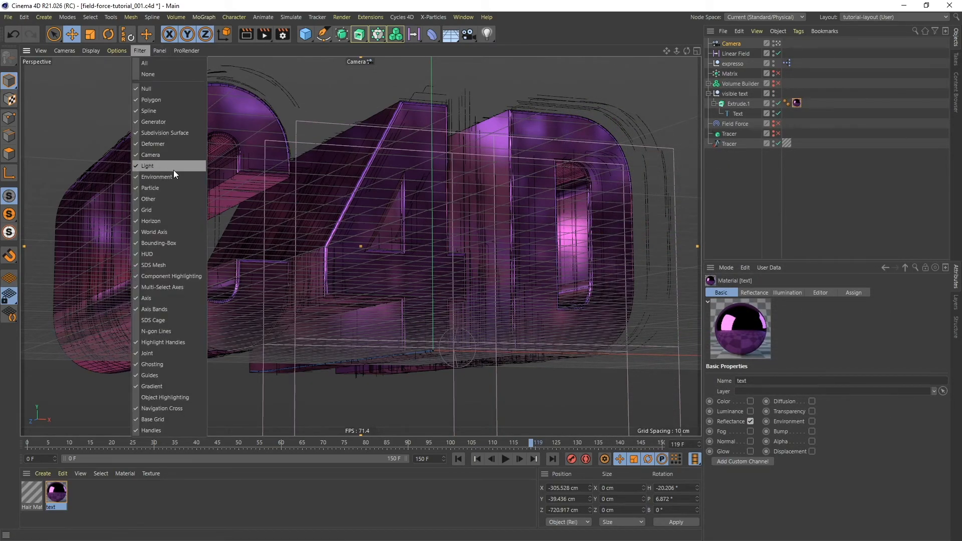
{"action": "left_click", "coordinate": [166, 209]}
{"action": "left_click_drag", "start_coordinate": [423, 199], "coordinate": [425, 189], "text": "alt"}
{"action": "right_click_drag", "start_coordinate": [418, 178], "coordinate": [402, 214], "text": "alt"}
{"action": "left_click_drag", "start_coordinate": [396, 214], "coordinate": [395, 216], "text": "alt"}
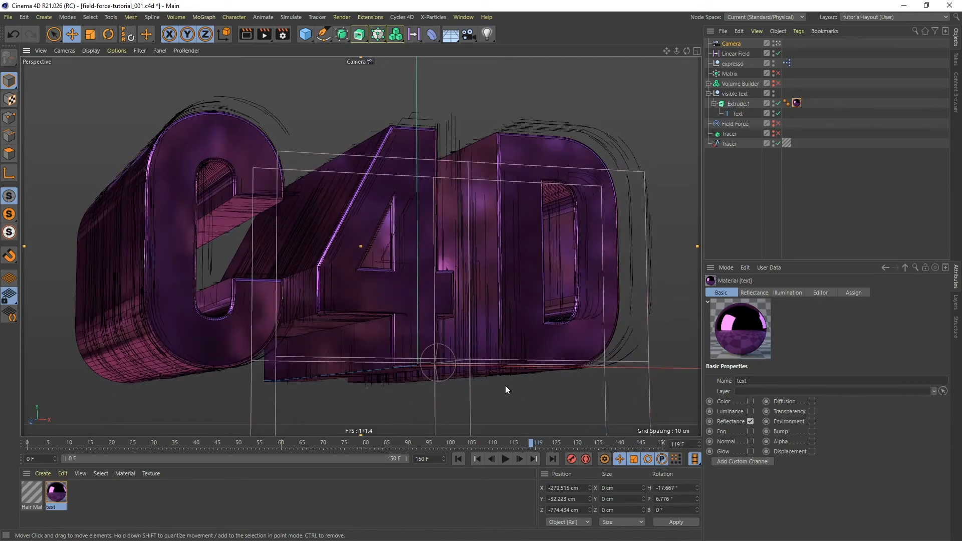
Render frame 141 to the Picture Viewer, examine the traces around the purple letters, and close the viewer
{"action": "left_click_drag", "start_coordinate": [597, 442], "coordinate": [625, 444]}
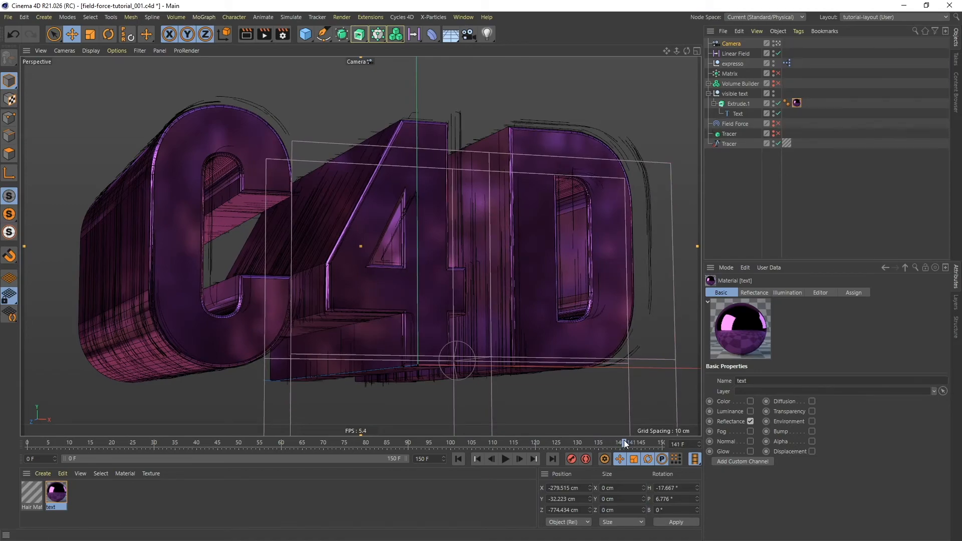
{"action": "left_click", "coordinate": [263, 34]}
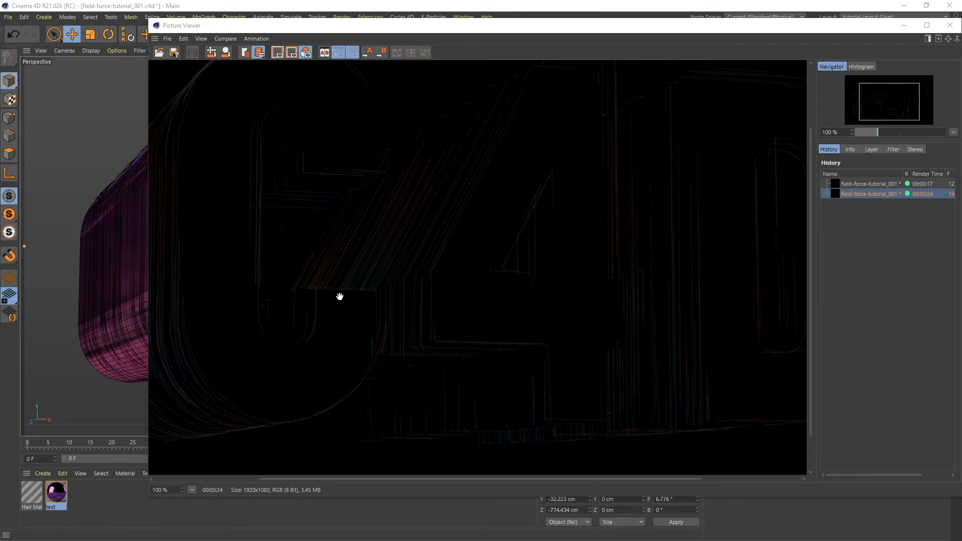
{"action": "scroll", "coordinate": [548, 205], "scroll_direction": "down", "scroll_amount": 3}
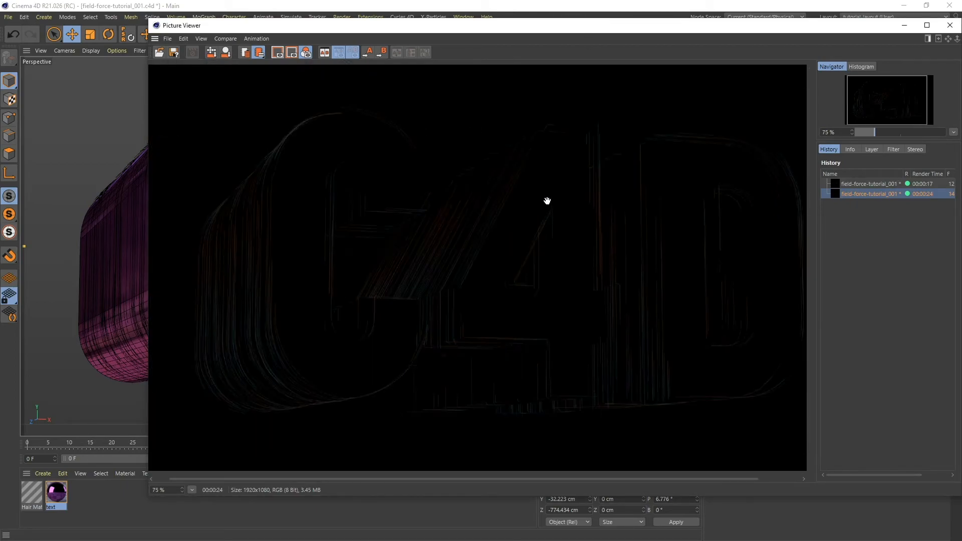
{"action": "left_click_drag", "start_coordinate": [630, 28], "coordinate": [531, 23]}
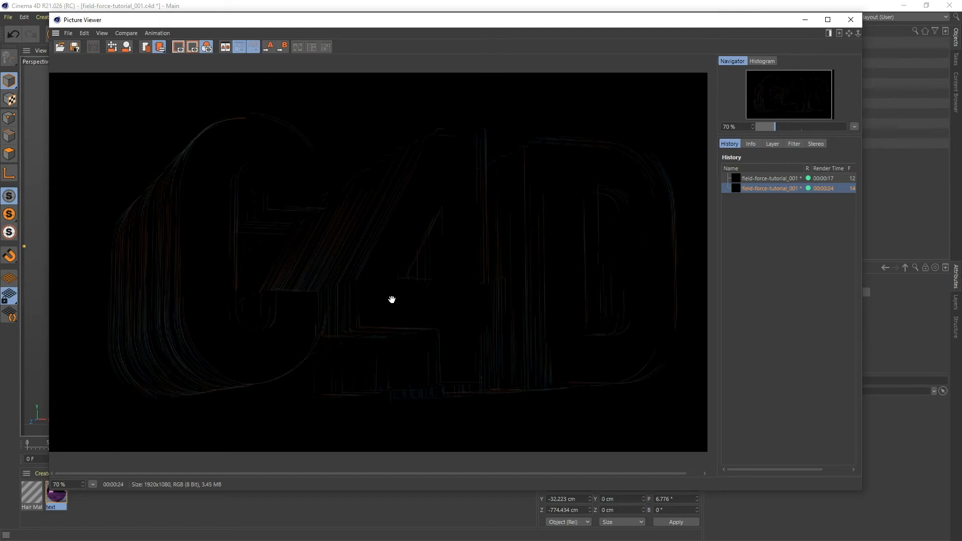
{"action": "left_click", "coordinate": [853, 19]}
Review the Anti-Aliasing options in the render settings
{"action": "left_click", "coordinate": [283, 34]}
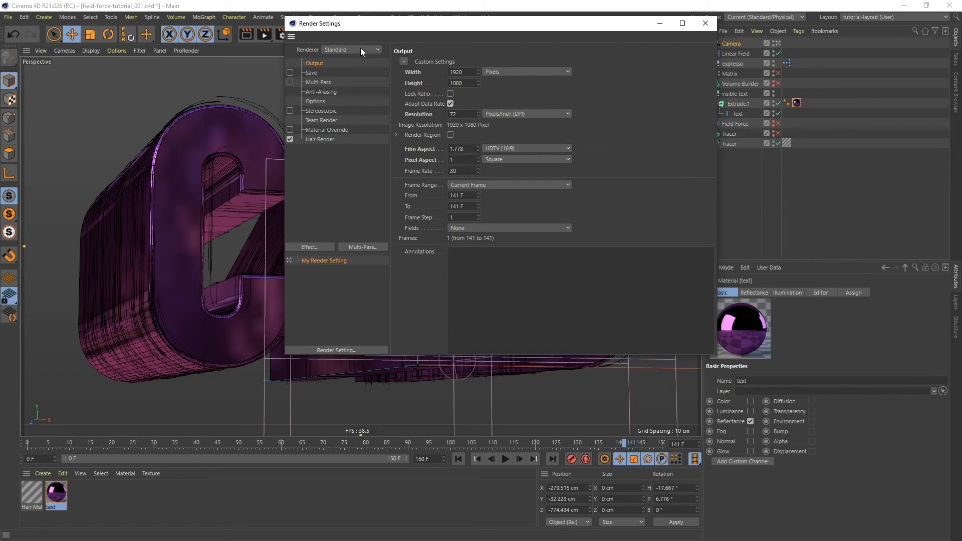
{"action": "left_click", "coordinate": [322, 92]}
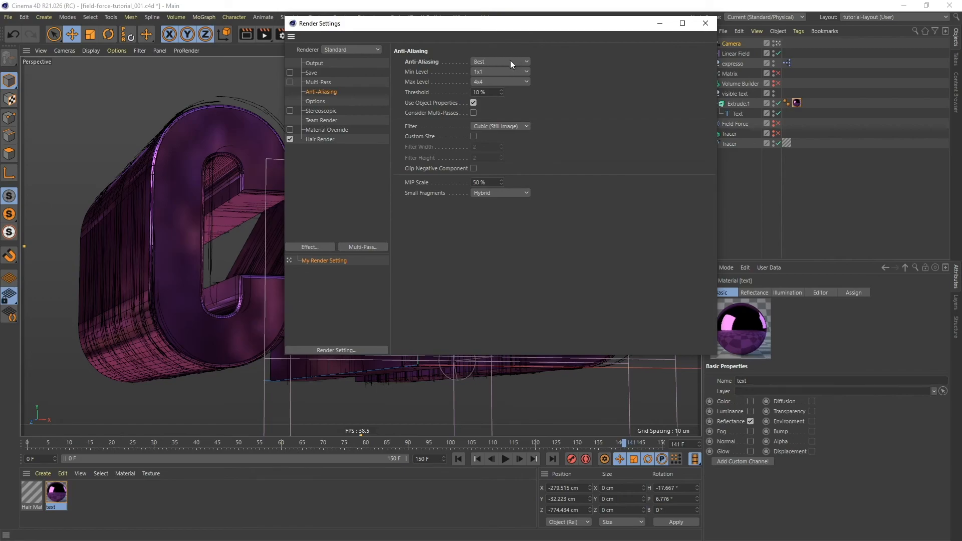
{"action": "left_click", "coordinate": [708, 22]}
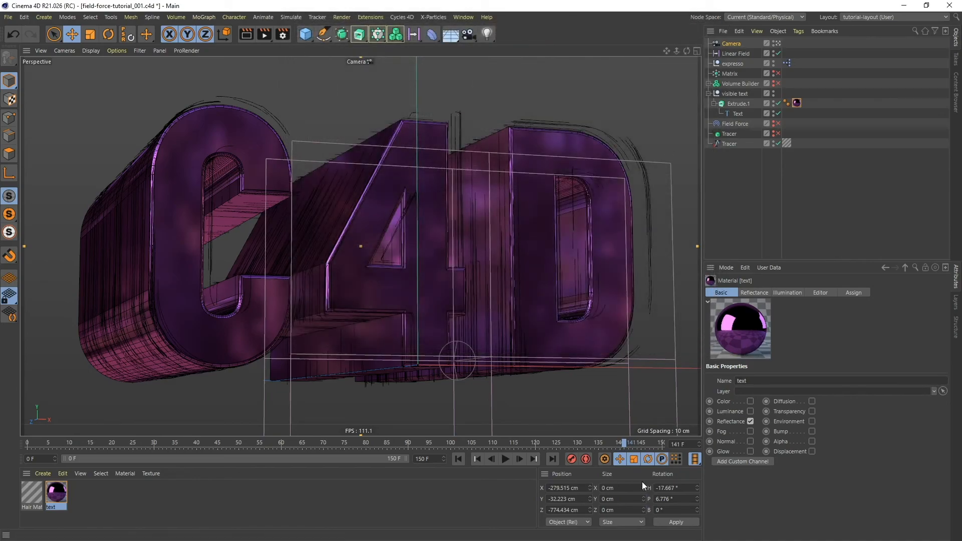
Play the animation from frame 0 through the camera and stop it at frame 140
{"action": "left_click_drag", "start_coordinate": [624, 444], "coordinate": [24, 433]}
{"action": "left_click", "coordinate": [503, 457]}
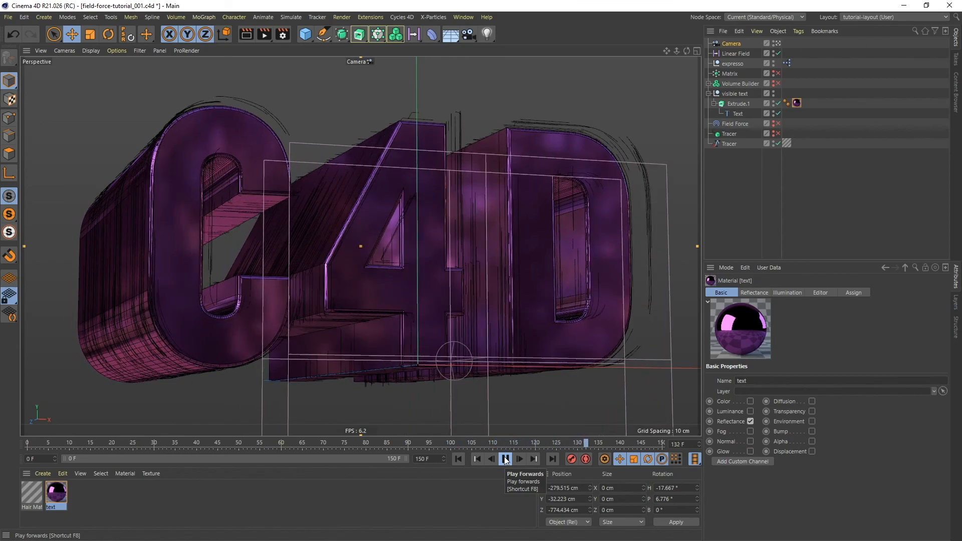
{"action": "left_click", "coordinate": [505, 459]}
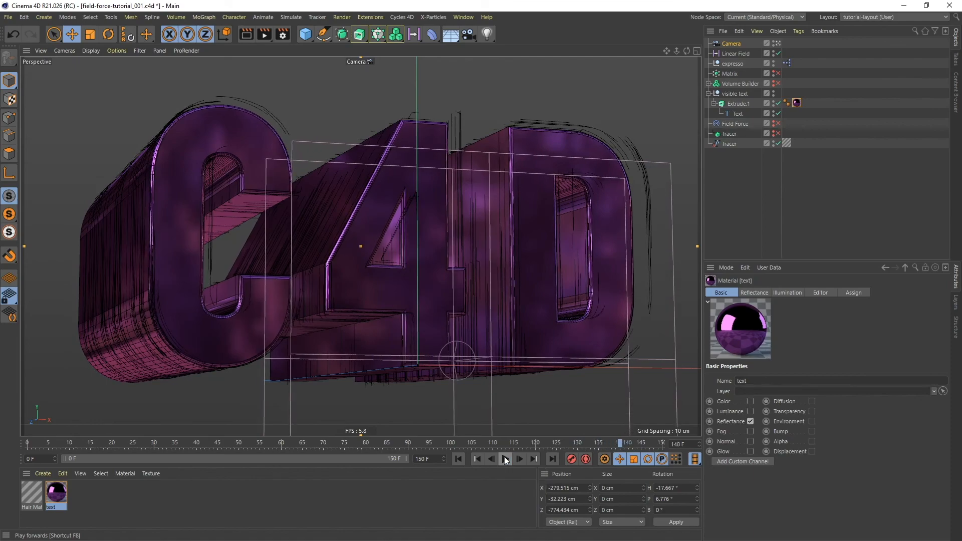